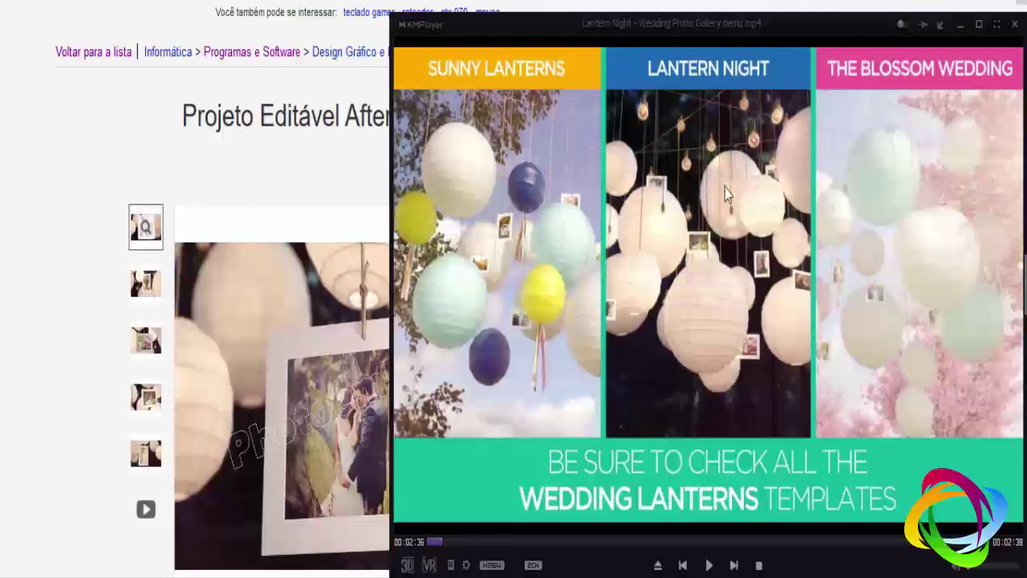
# Resume playback of the Lantern Night demo video in KMPlayer
pyautogui.click(711, 564)
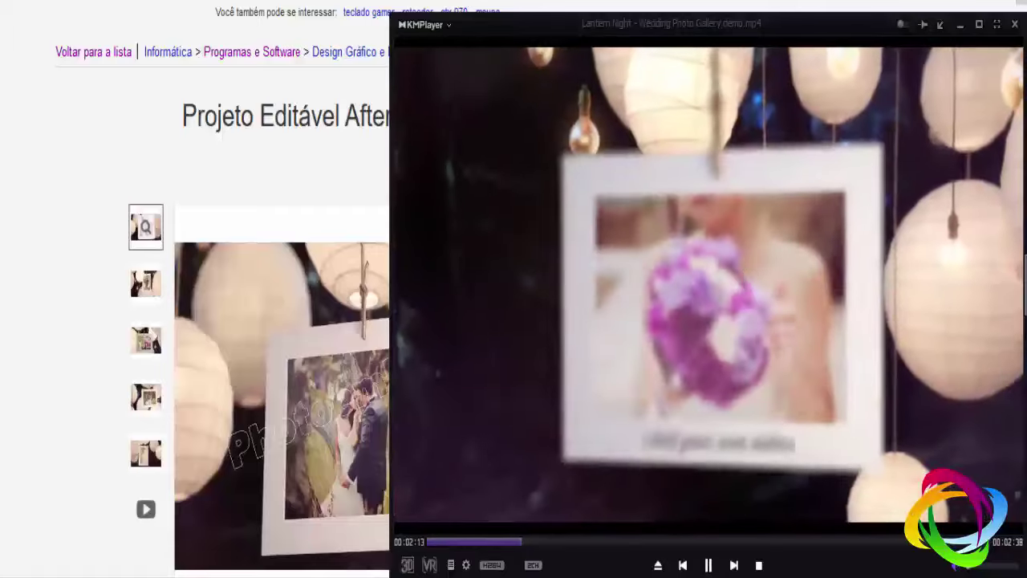
# Pause the demo on the bouquet photo and scroll through seller info, Garantia and description
pyautogui.click(709, 561)
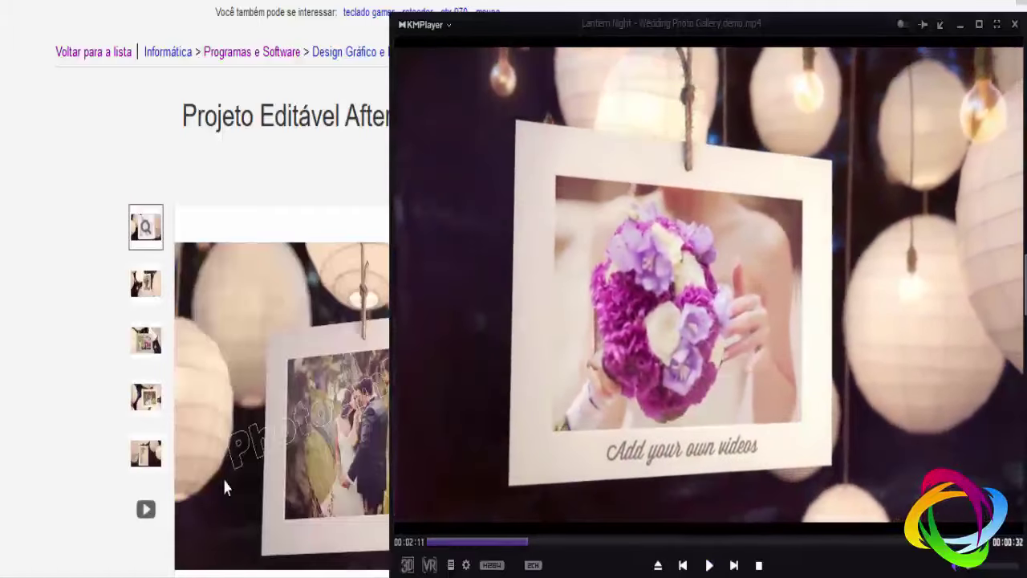
pyautogui.scroll(-10, 19, 374)
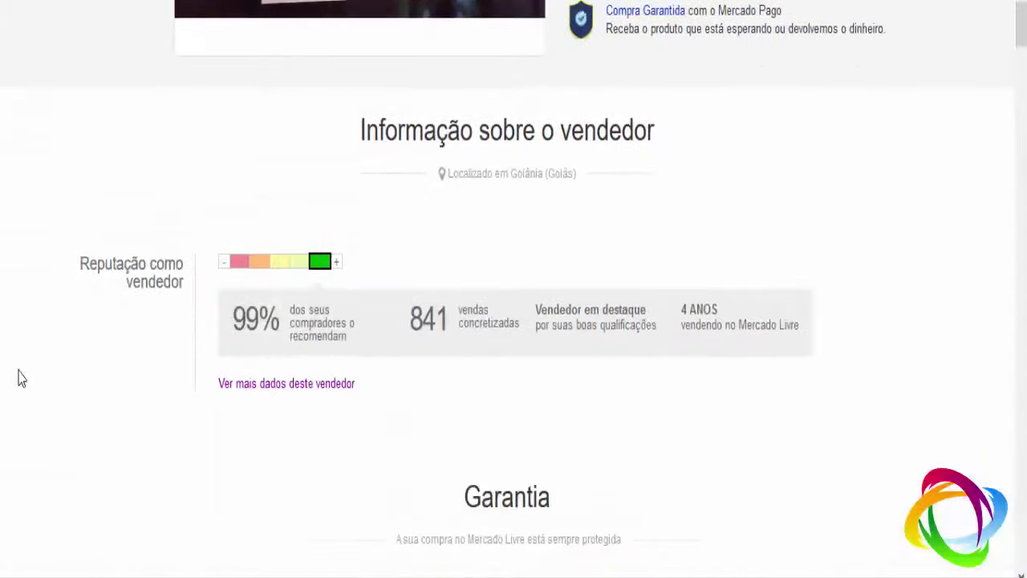
pyautogui.scroll(-5, 22, 379)
pyautogui.scroll(-5, 21, 378)
pyautogui.scroll(-5, 18, 383)
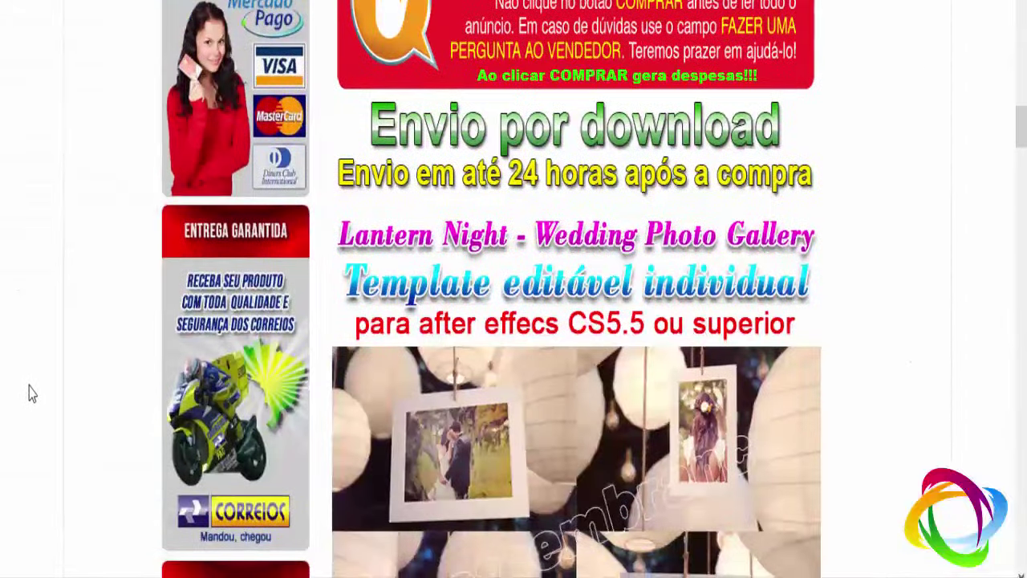
pyautogui.scroll(2, 34, 397)
pyautogui.scroll(3, 33, 401)
pyautogui.scroll(3, 32, 403)
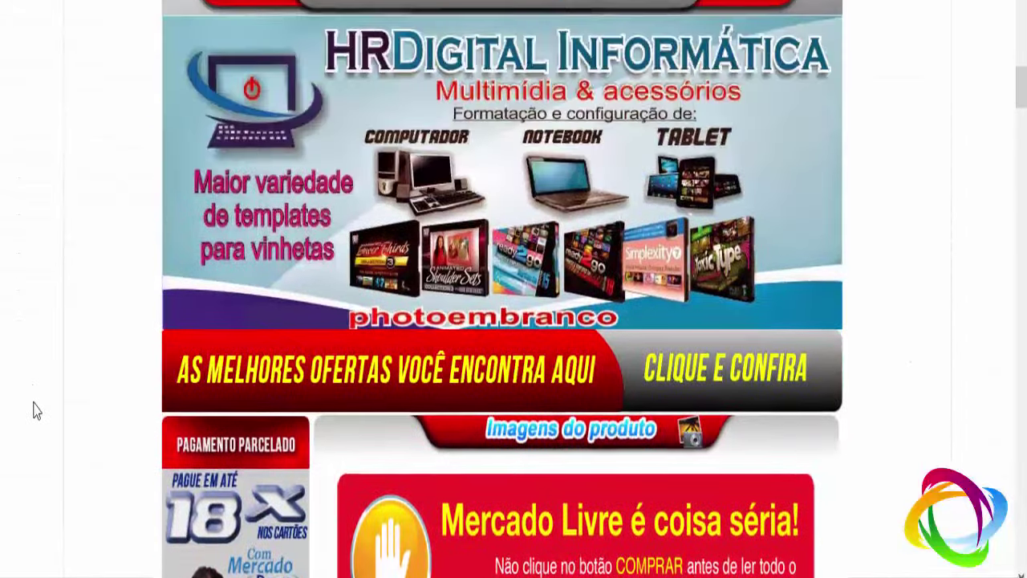
pyautogui.scroll(3, 36, 413)
pyautogui.scroll(4, 36, 414)
pyautogui.scroll(2, 45, 423)
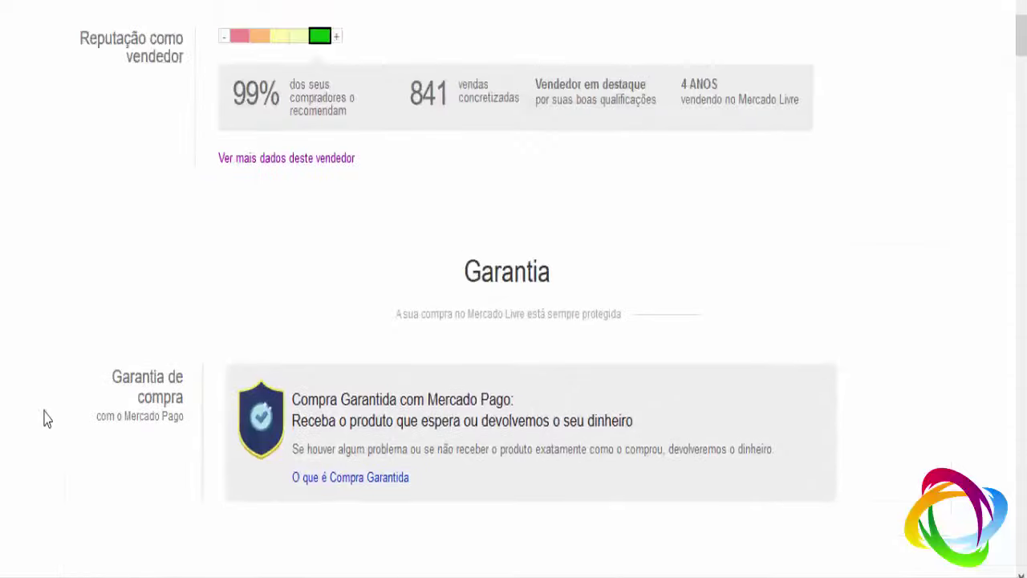
pyautogui.scroll(3, 46, 417)
pyautogui.scroll(4, 46, 413)
pyautogui.scroll(2, 44, 409)
pyautogui.scroll(-1, 40, 404)
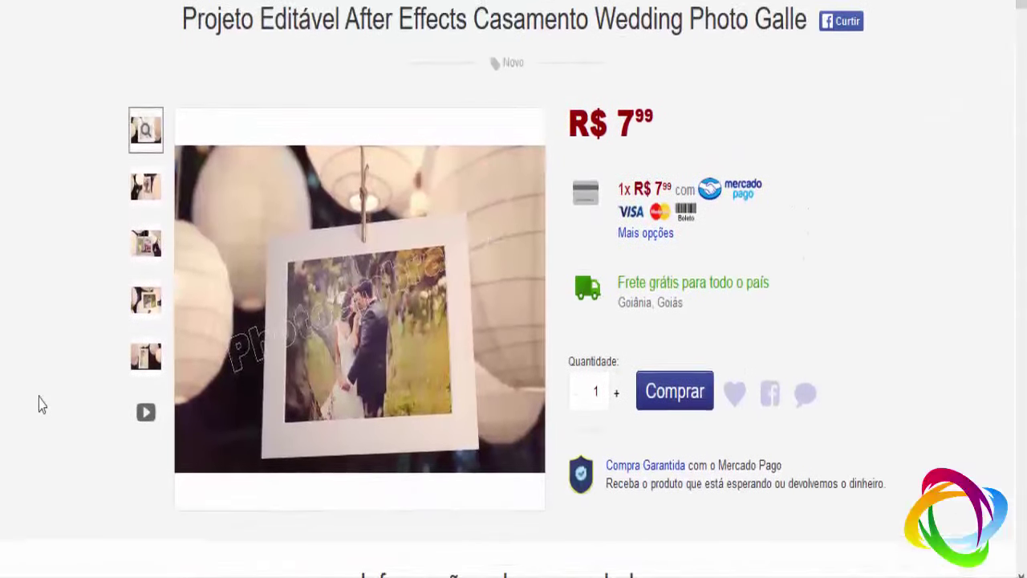
# Show the listing's video preview in the gallery and return to the top of the page
pyautogui.click(145, 394)
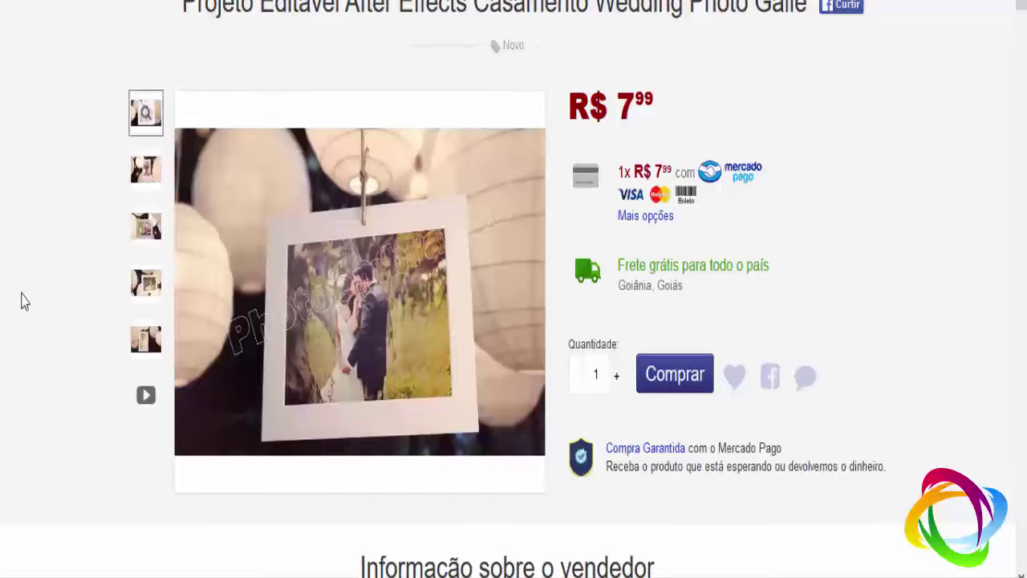
pyautogui.scroll(2, 23, 318)
pyautogui.scroll(-7, 30, 350)
pyautogui.scroll(-6, 33, 337)
pyautogui.scroll(5, 29, 328)
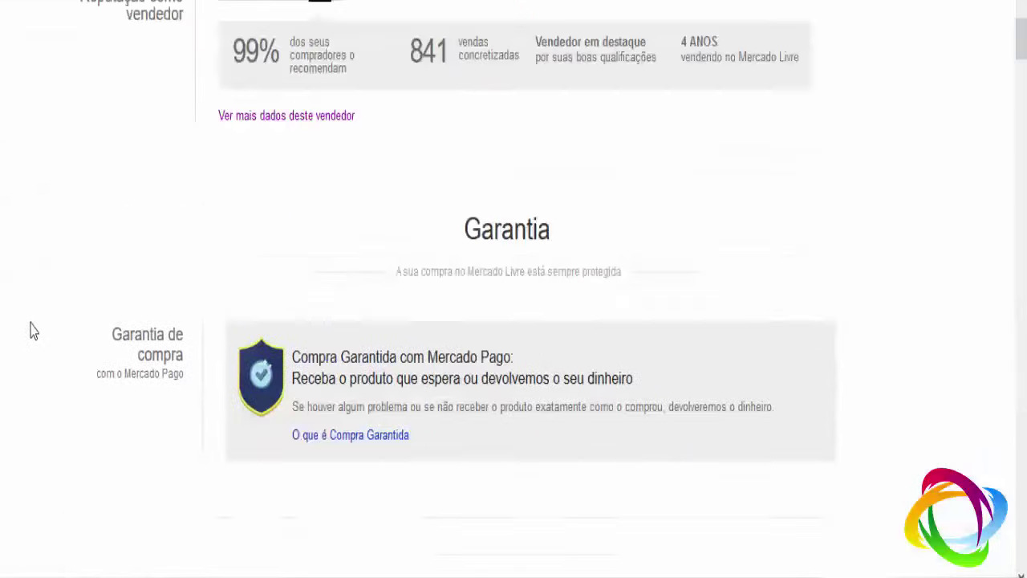
pyautogui.scroll(5, 30, 328)
pyautogui.scroll(3, 23, 311)
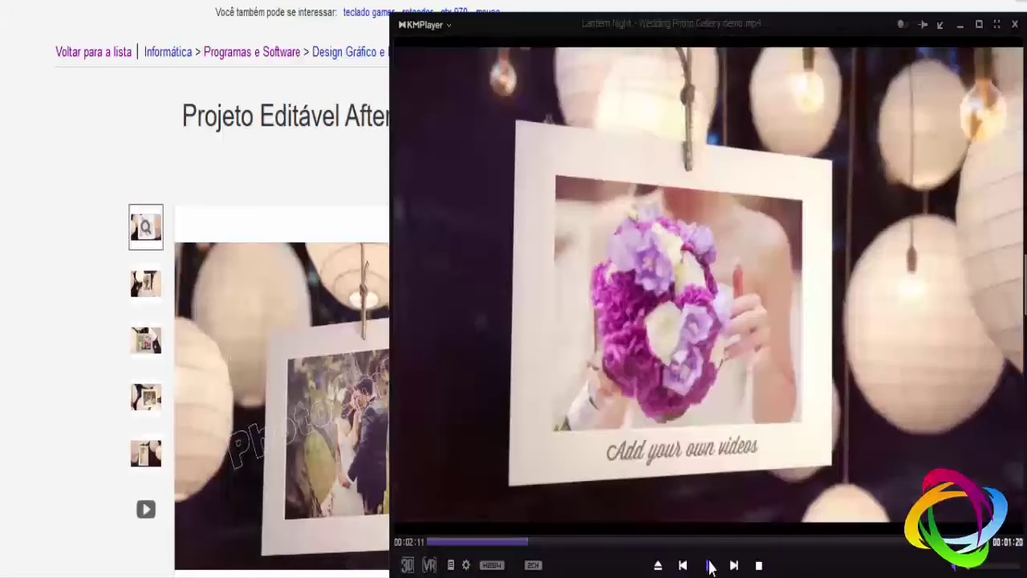
# Play the demo to the lantern scene, pause it, and move KMPlayer off the listing page
pyautogui.click(710, 565)
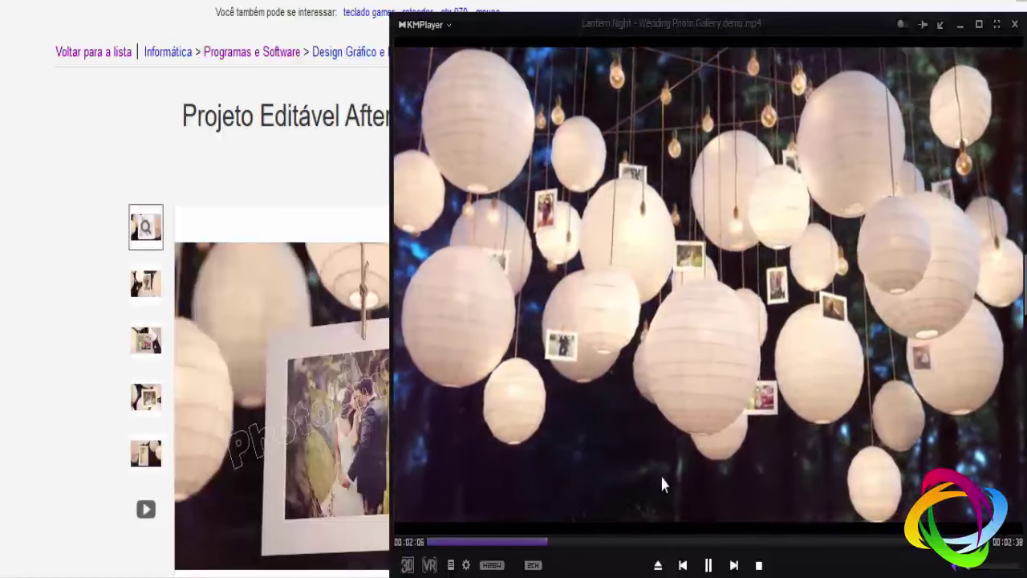
pyautogui.click(709, 566)
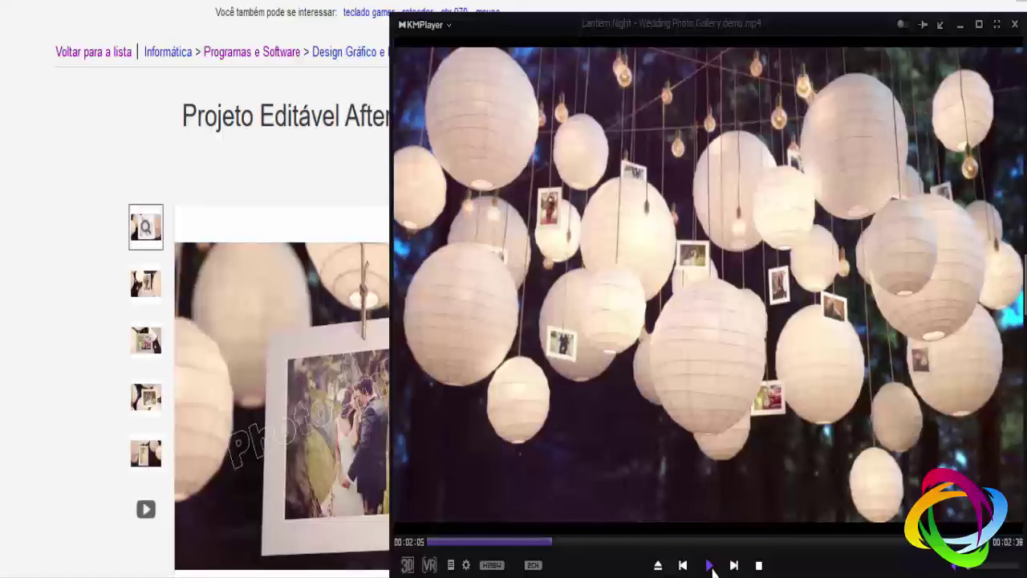
pyautogui.click(2, 319)
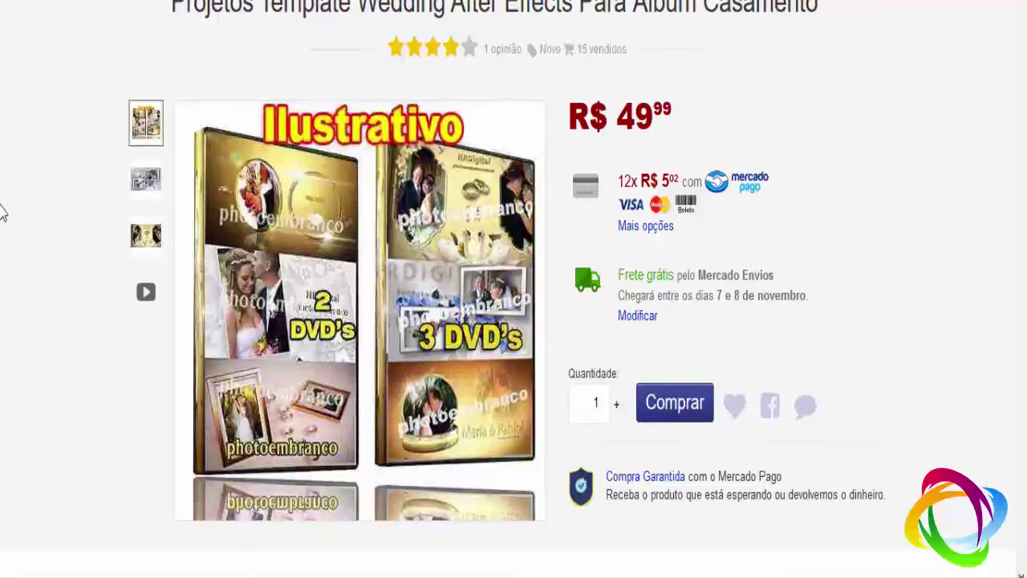
# Scroll through the R$ 49,99 Álbum Casamento wedding templates listing
pyautogui.scroll(3, 2, 208)
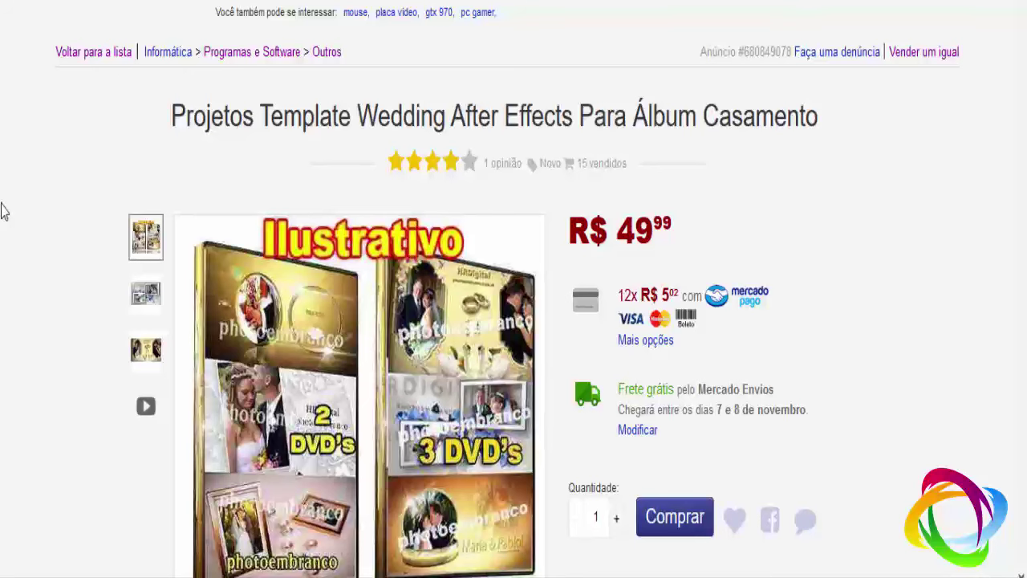
pyautogui.scroll(-1, 2, 210)
pyautogui.scroll(-2, 3, 210)
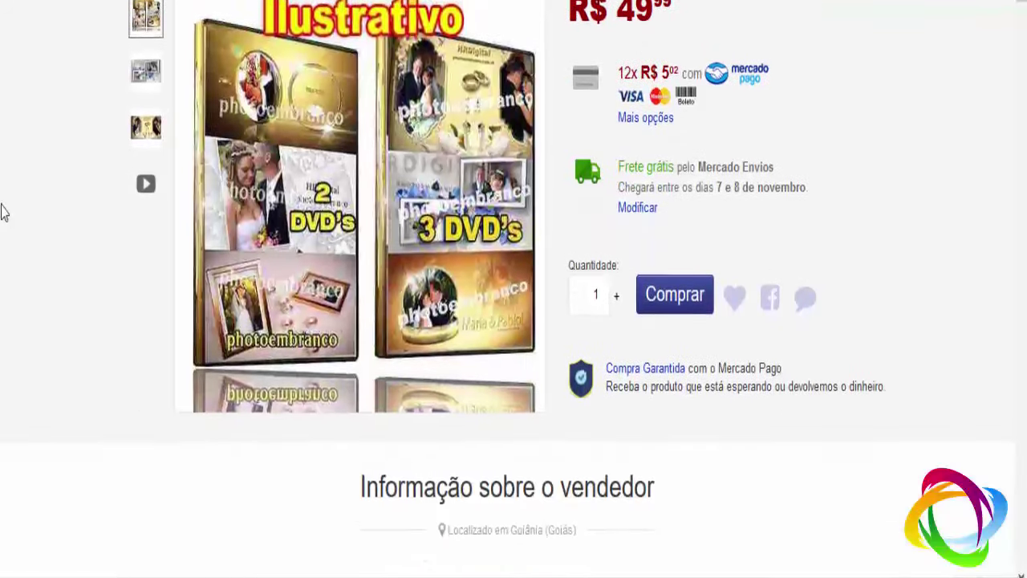
pyautogui.scroll(3, 2, 210)
pyautogui.scroll(-5, 3, 303)
pyautogui.scroll(-5, 2, 303)
pyautogui.scroll(-5, 2, 303)
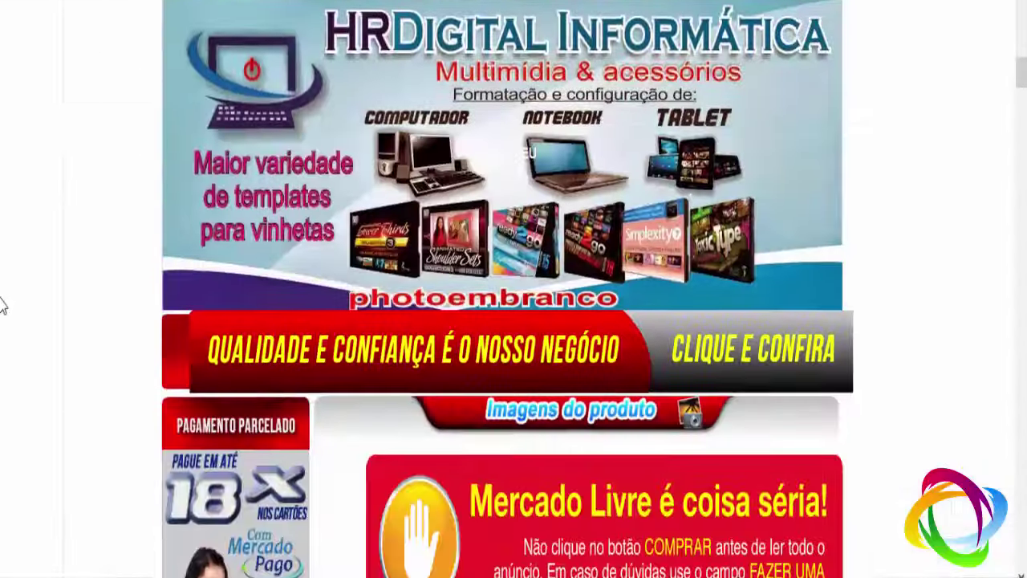
pyautogui.scroll(-5, 3, 304)
pyautogui.scroll(-5, 2, 305)
pyautogui.scroll(1, 2, 305)
pyautogui.scroll(2, 2, 305)
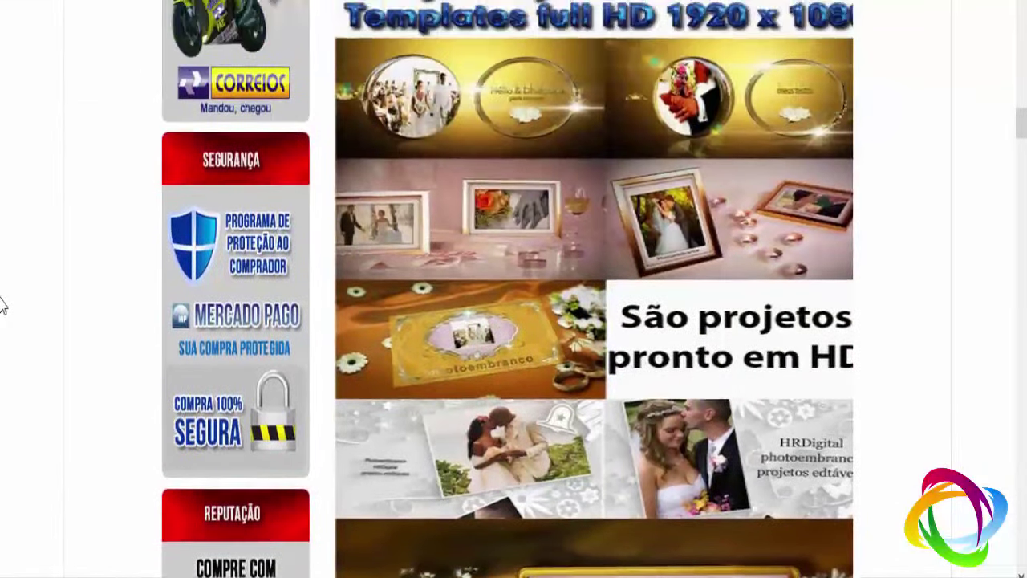
pyautogui.scroll(1, 2, 305)
pyautogui.scroll(4, 3, 305)
pyautogui.scroll(2, 2, 305)
pyautogui.scroll(5, 2, 305)
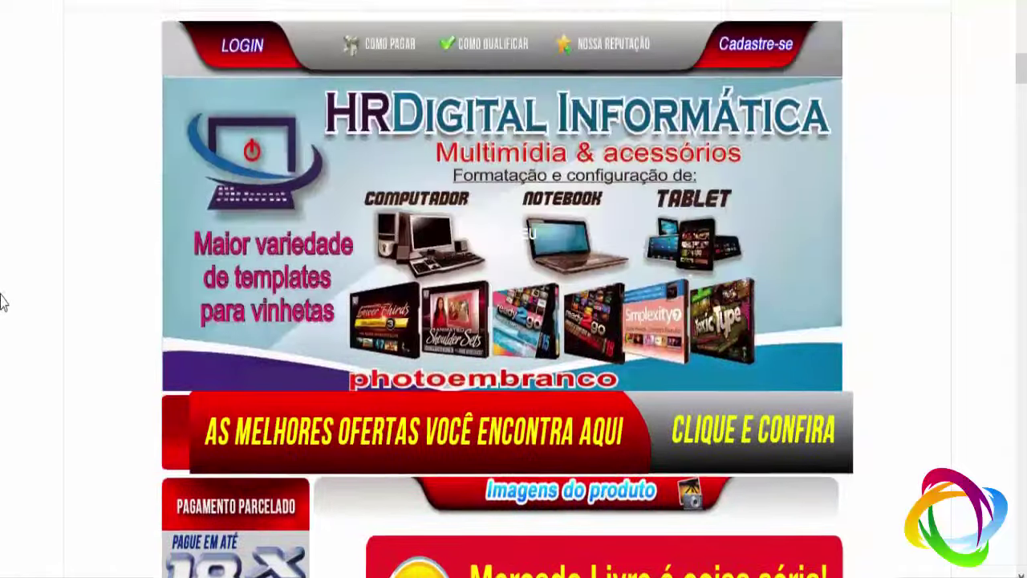
pyautogui.scroll(5, 3, 303)
pyautogui.scroll(5, 3, 301)
pyautogui.scroll(5, 2, 298)
pyautogui.scroll(1, 5, 297)
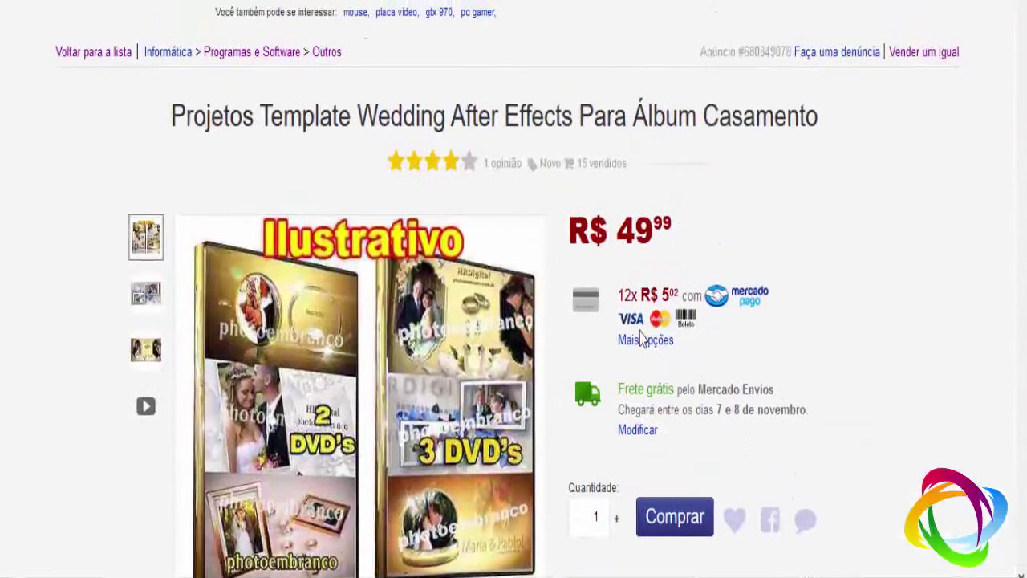
# Scroll the R$ 29,99 Casamento Aniversário templates listing up to its top
pyautogui.scroll(-5, 55, 294)
pyautogui.scroll(-5, 55, 294)
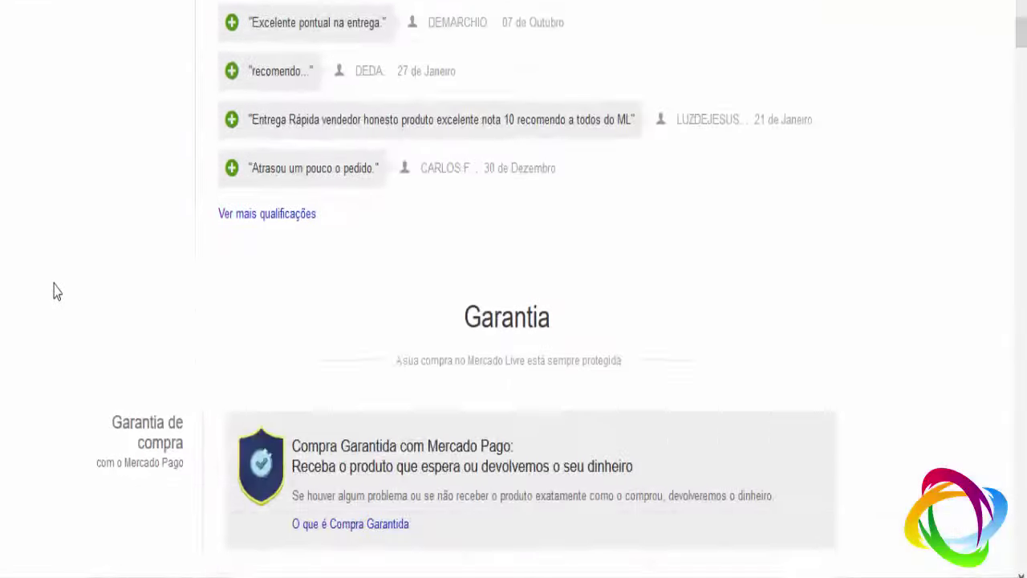
pyautogui.scroll(-5, 55, 294)
pyautogui.scroll(-5, 58, 289)
pyautogui.scroll(-4, 60, 287)
pyautogui.scroll(2, 60, 287)
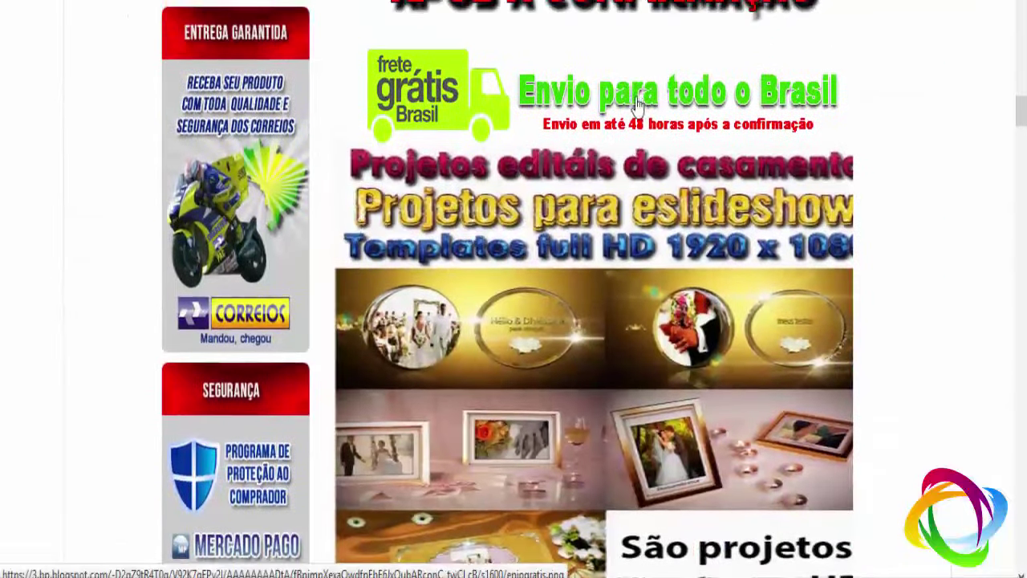
pyautogui.scroll(1, 608, 175)
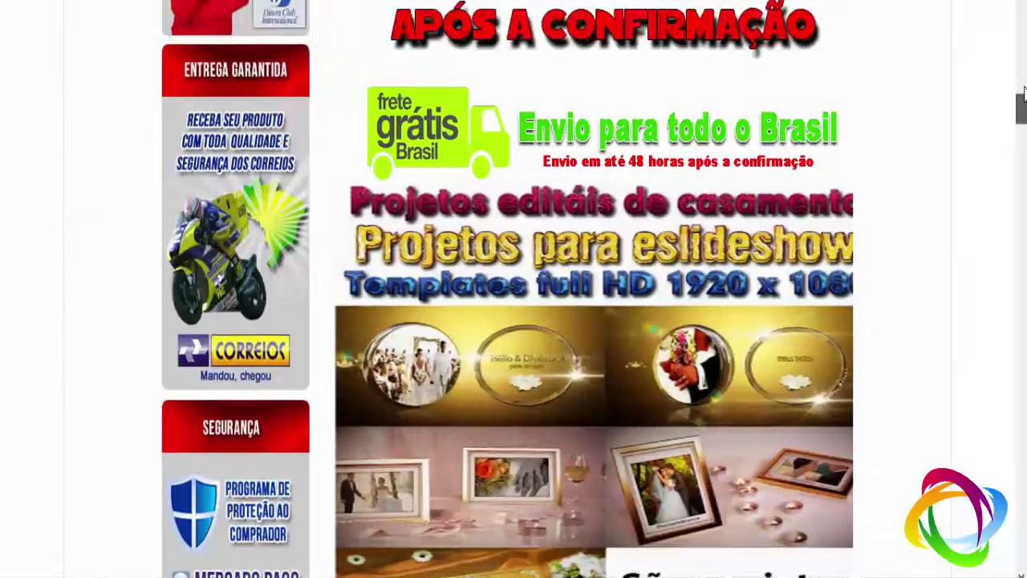
pyautogui.scroll(18, 607, 175)
pyautogui.scroll(2, 607, 175)
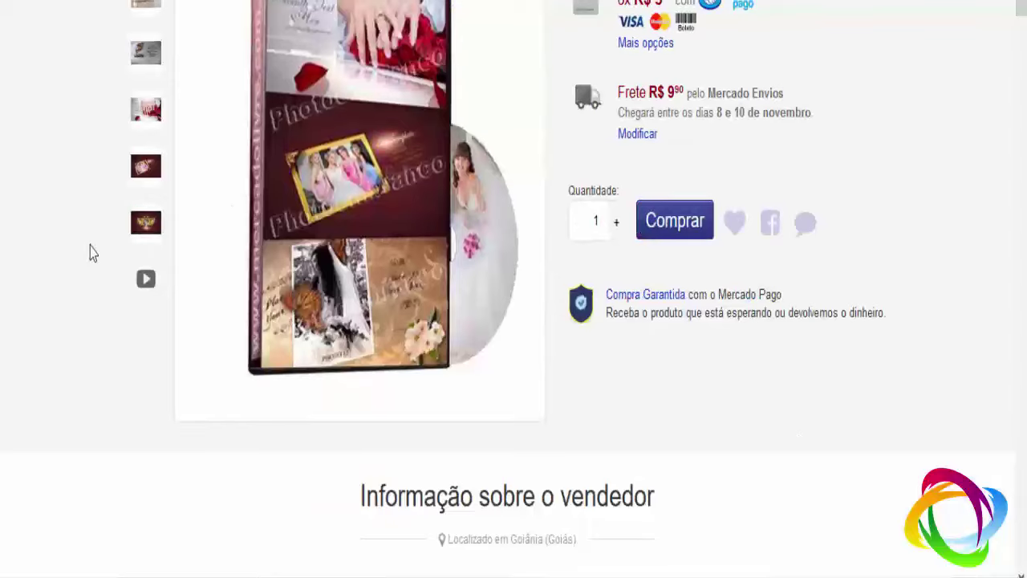
pyautogui.scroll(5, 89, 249)
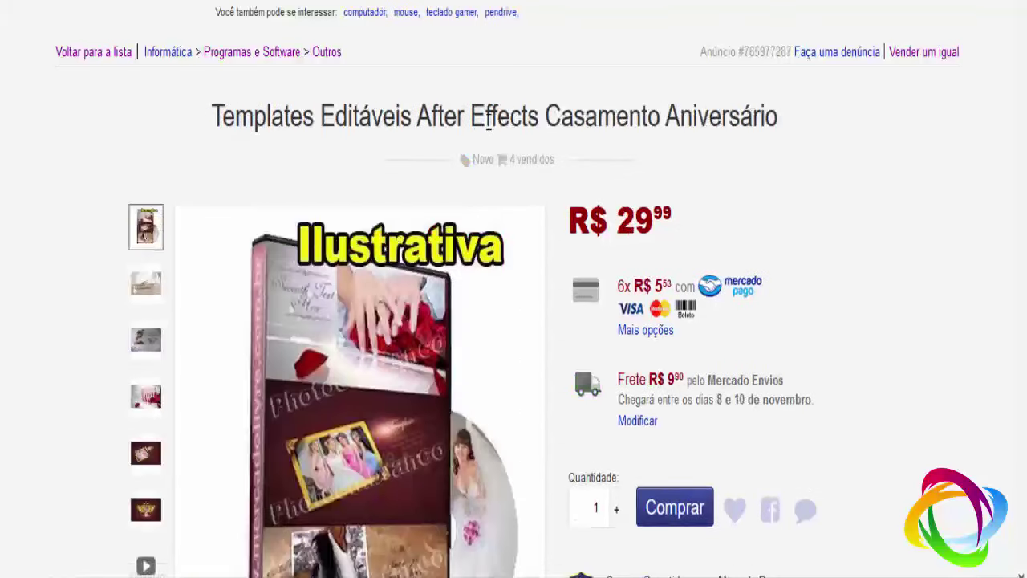
# Scroll down through the Casamento Aniversário listing's description
pyautogui.scroll(-3, 797, 178)
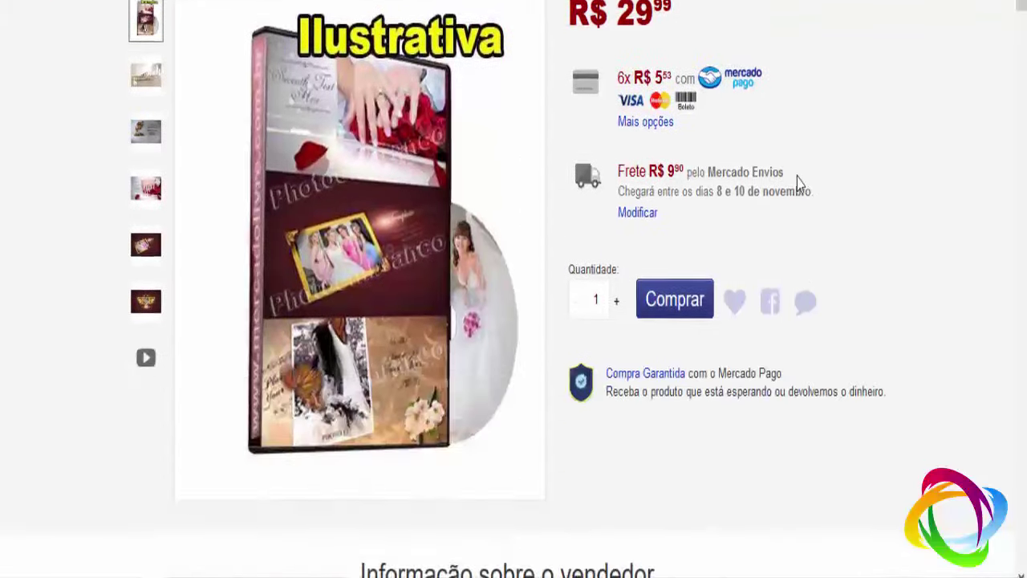
pyautogui.scroll(-6, 794, 179)
pyautogui.scroll(-6, 785, 182)
pyautogui.scroll(-8, 782, 197)
pyautogui.scroll(-5, 777, 207)
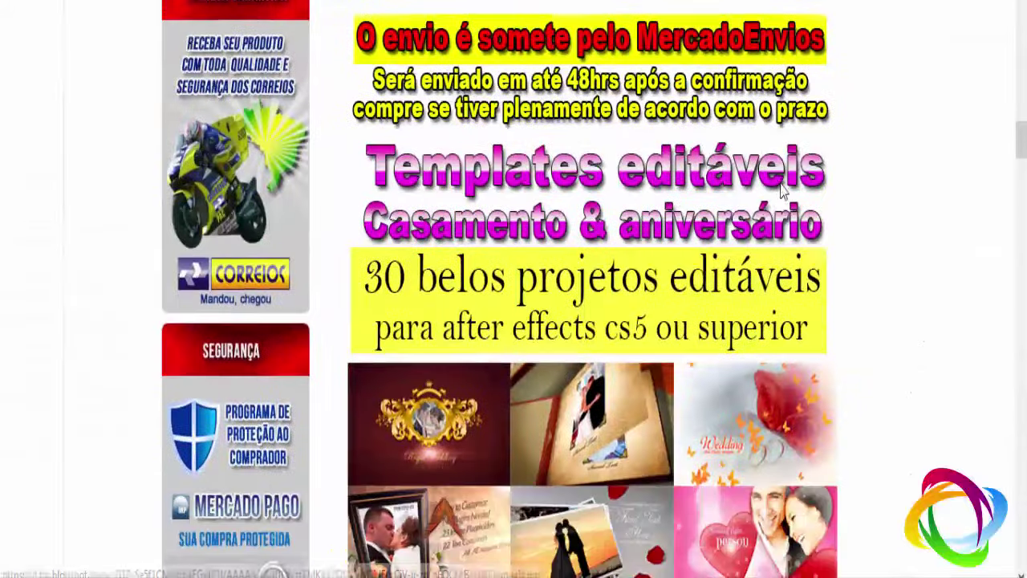
pyautogui.scroll(-2, 769, 221)
pyautogui.scroll(-1, 761, 235)
pyautogui.scroll(-3, 556, 377)
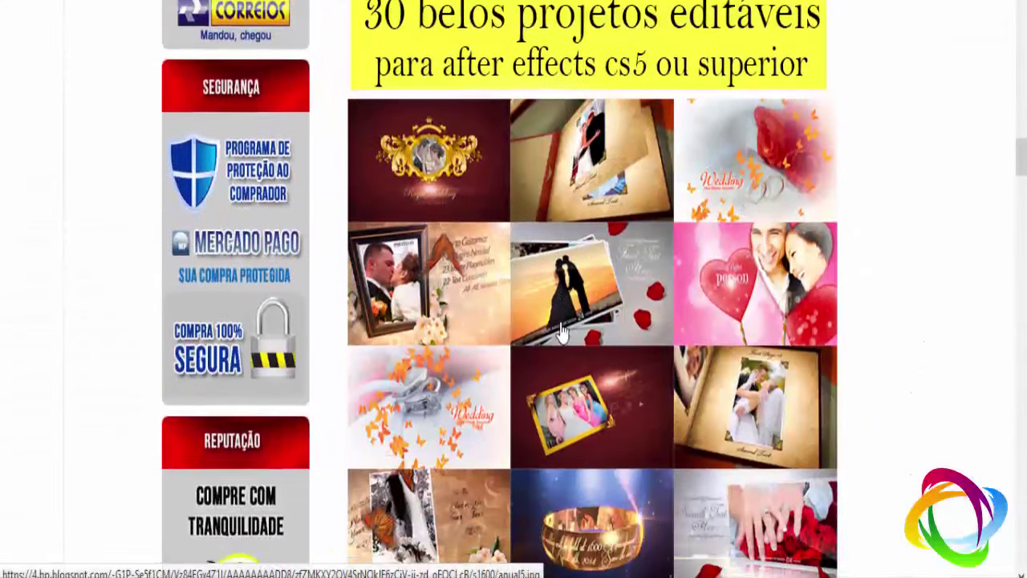
pyautogui.scroll(2, 551, 399)
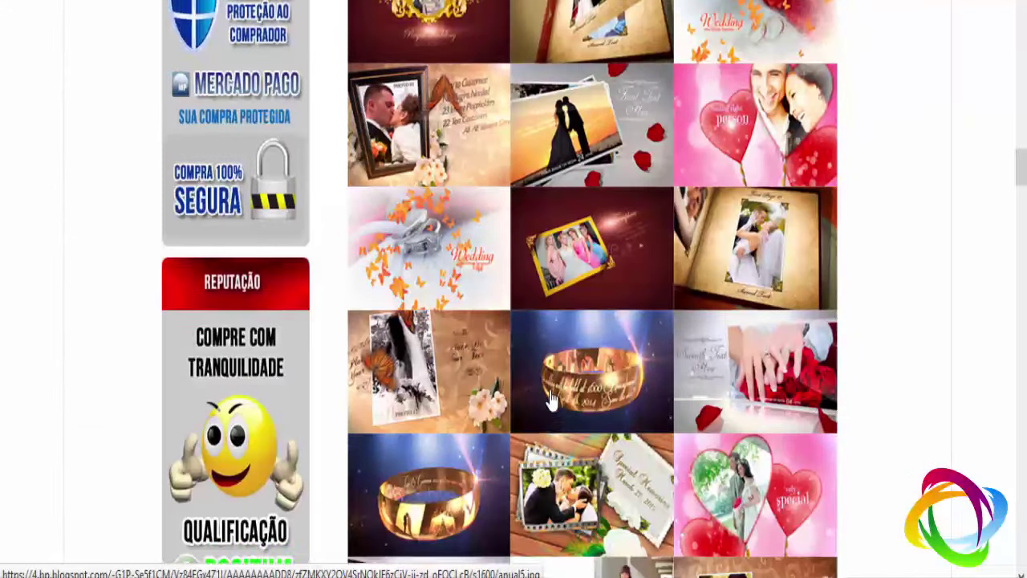
pyautogui.scroll(3, 551, 398)
pyautogui.scroll(1, 549, 397)
pyautogui.scroll(-3, 546, 397)
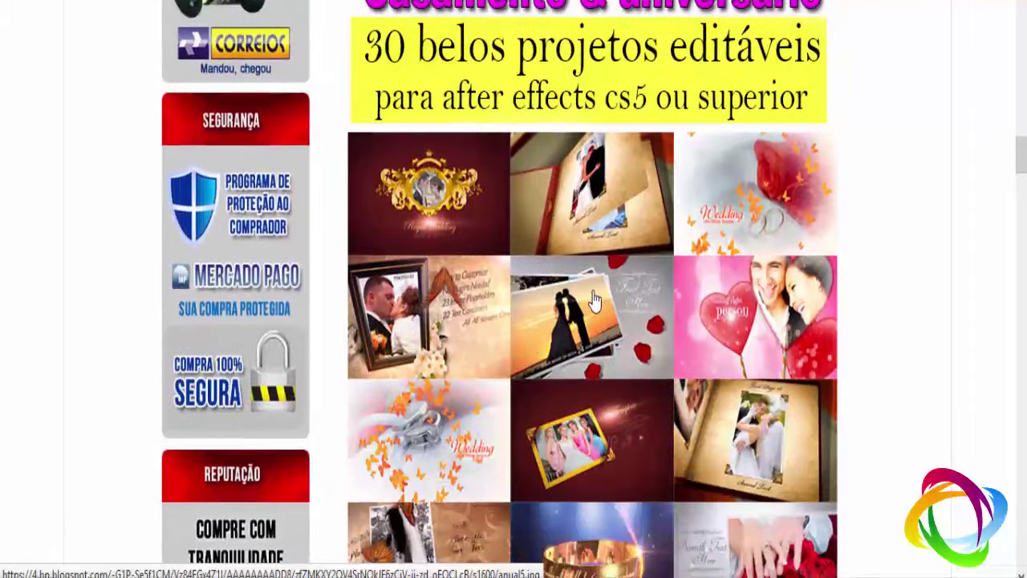
# Return to the top of the product page showing its title and R$ 29,99 price
pyautogui.press('Home')
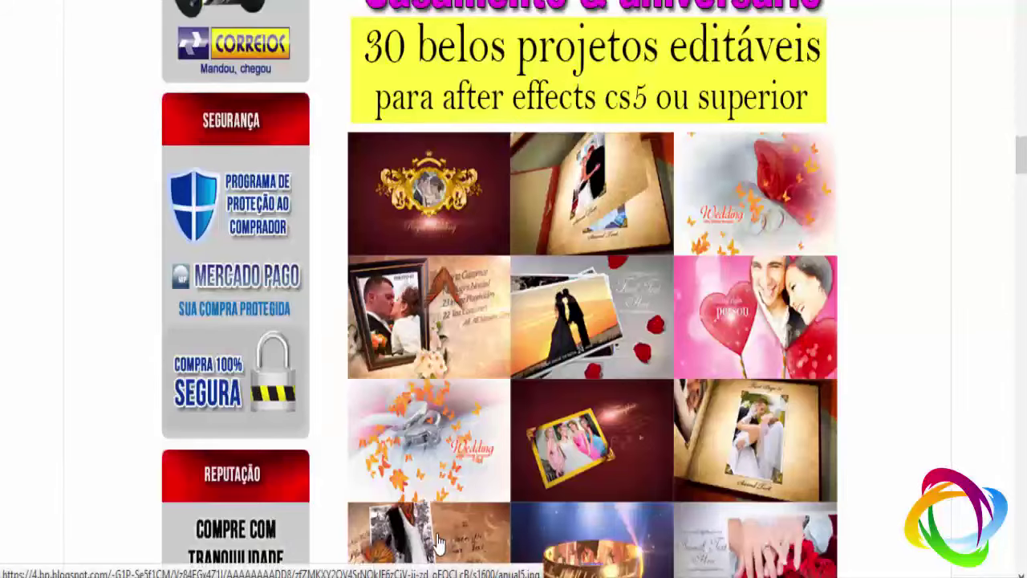
pyautogui.scroll(4, 573, 417)
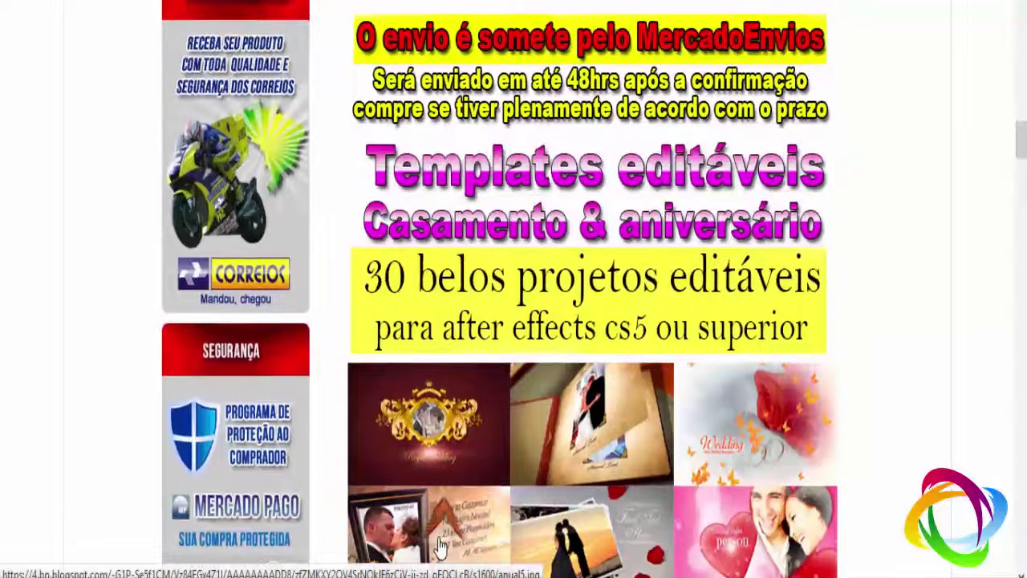
pyautogui.scroll(1, 573, 417)
pyautogui.scroll(1, 573, 417)
pyautogui.scroll(2, 572, 417)
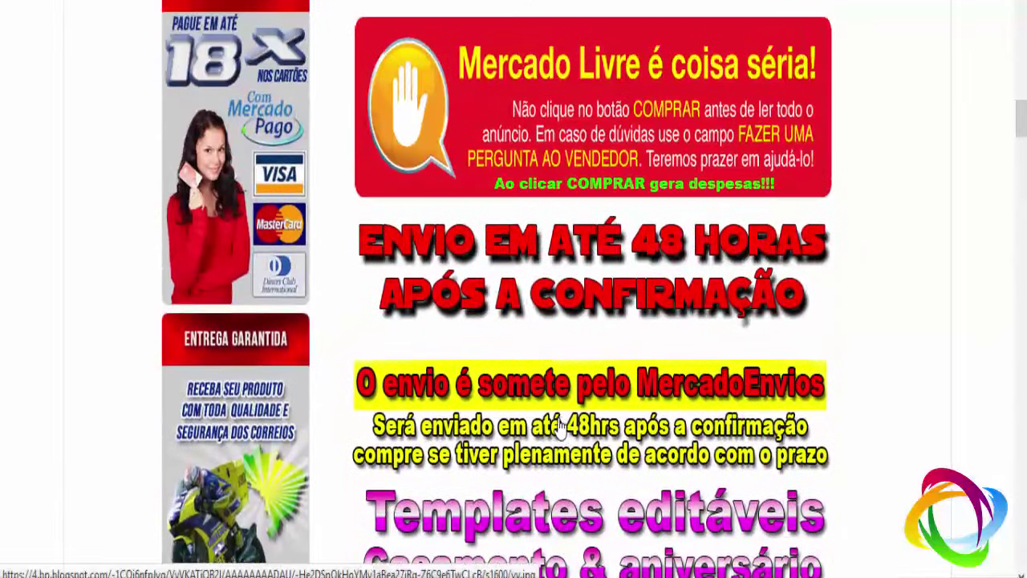
pyautogui.scroll(2, 573, 417)
pyautogui.scroll(2, 571, 440)
pyautogui.scroll(1, 571, 440)
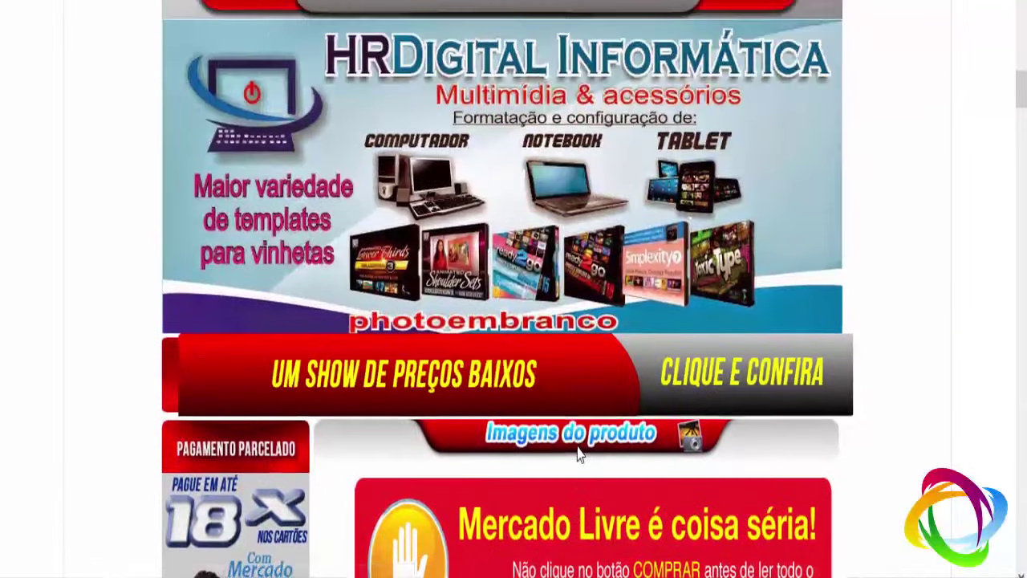
pyautogui.scroll(3, 571, 440)
pyautogui.scroll(2, 568, 449)
pyautogui.scroll(2, 608, 444)
pyautogui.scroll(2, 662, 442)
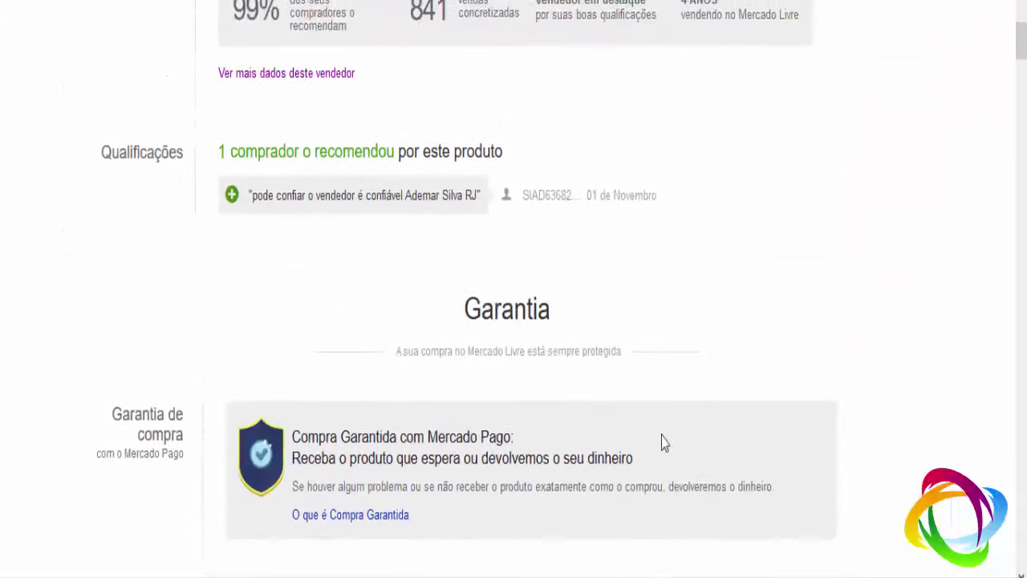
pyautogui.scroll(1, 672, 452)
pyautogui.scroll(3, 779, 496)
pyautogui.scroll(3, 777, 494)
pyautogui.scroll(3, 779, 498)
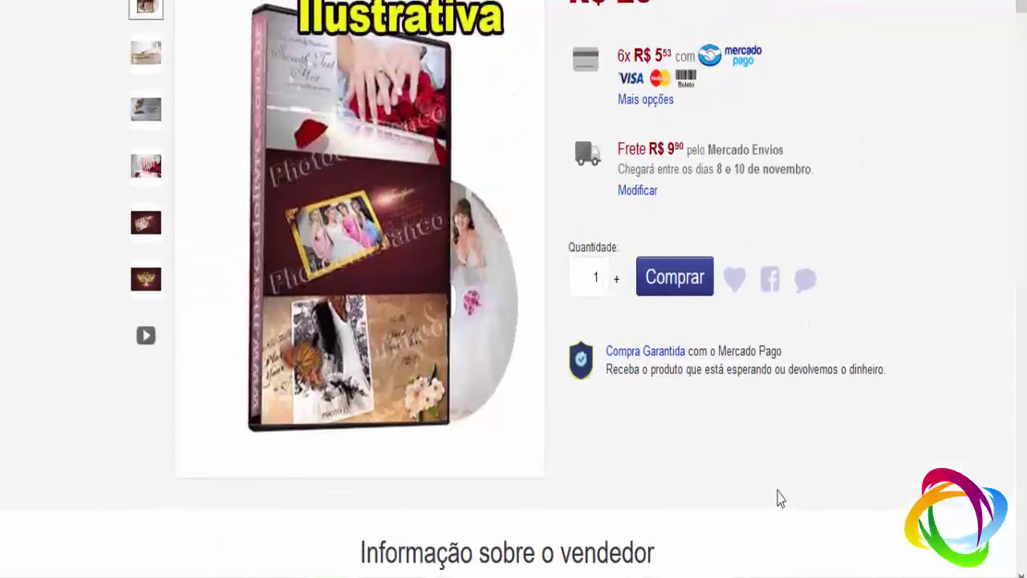
pyautogui.scroll(1, 855, 463)
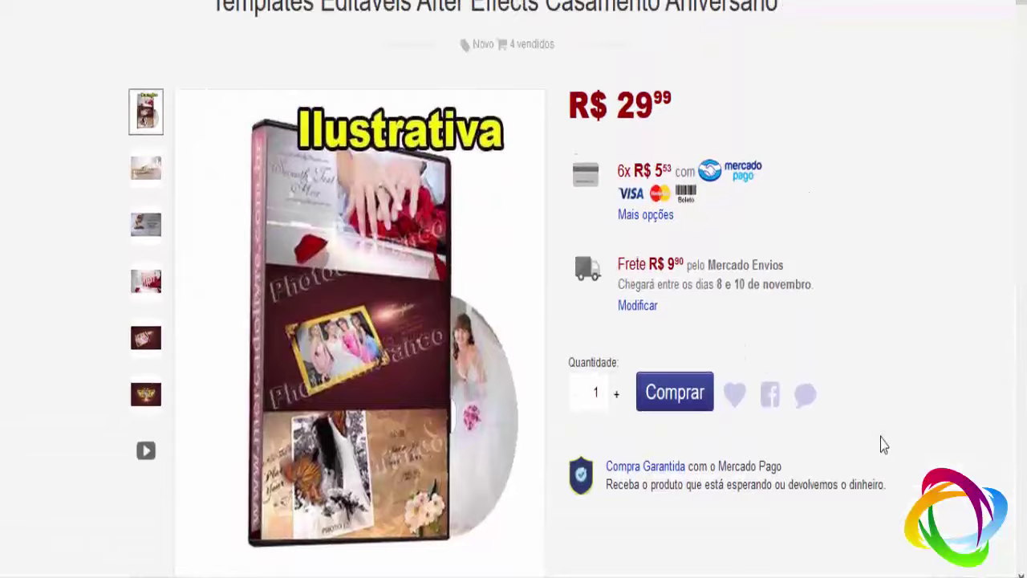
pyautogui.scroll(2, 882, 445)
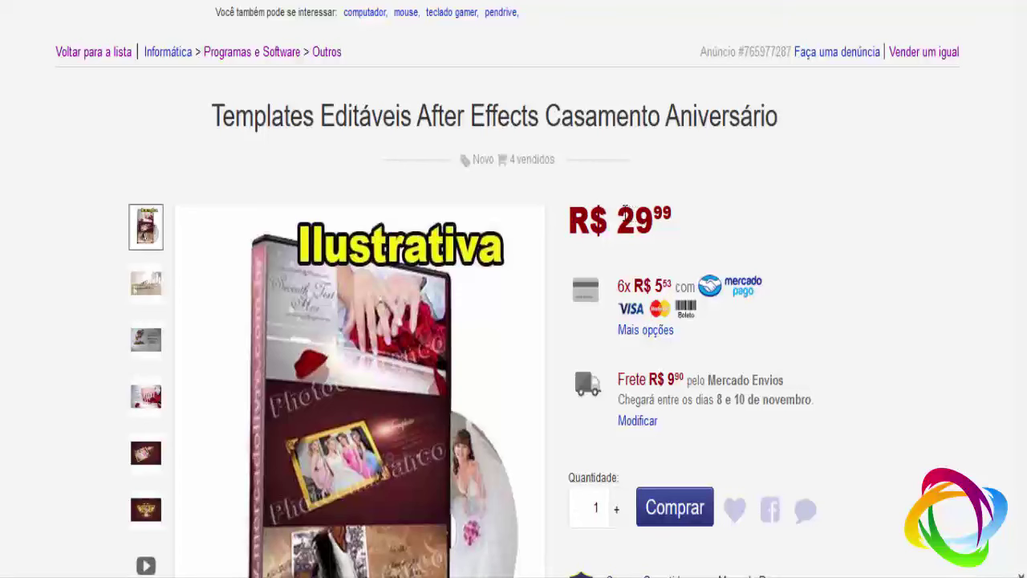
# Highlight the R$ 29,99 and R$ 49,99 prices to compare the template listings
pyautogui.doubleClick(625, 210)
pyautogui.click(678, 223)
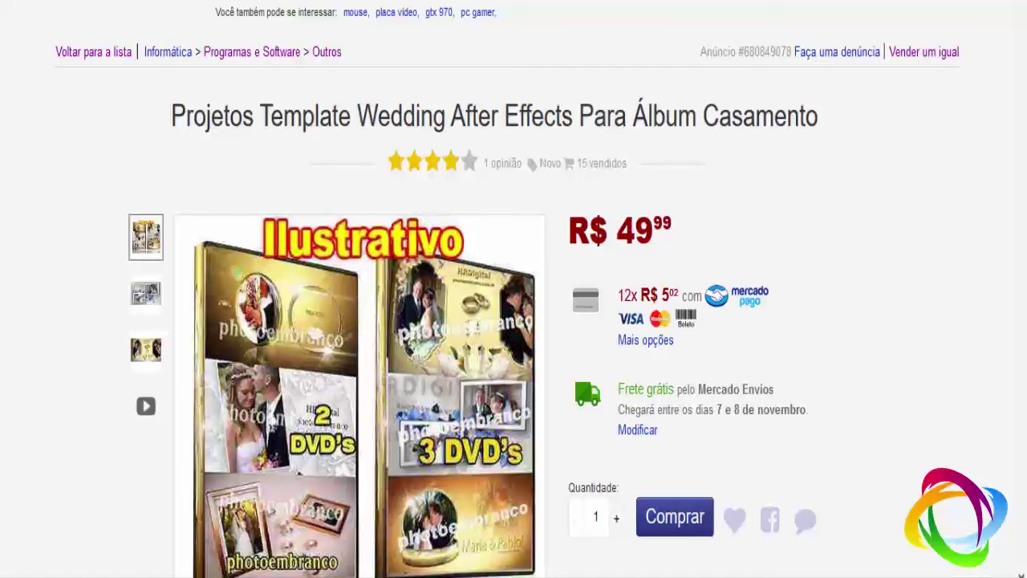
pyautogui.doubleClick(625, 227)
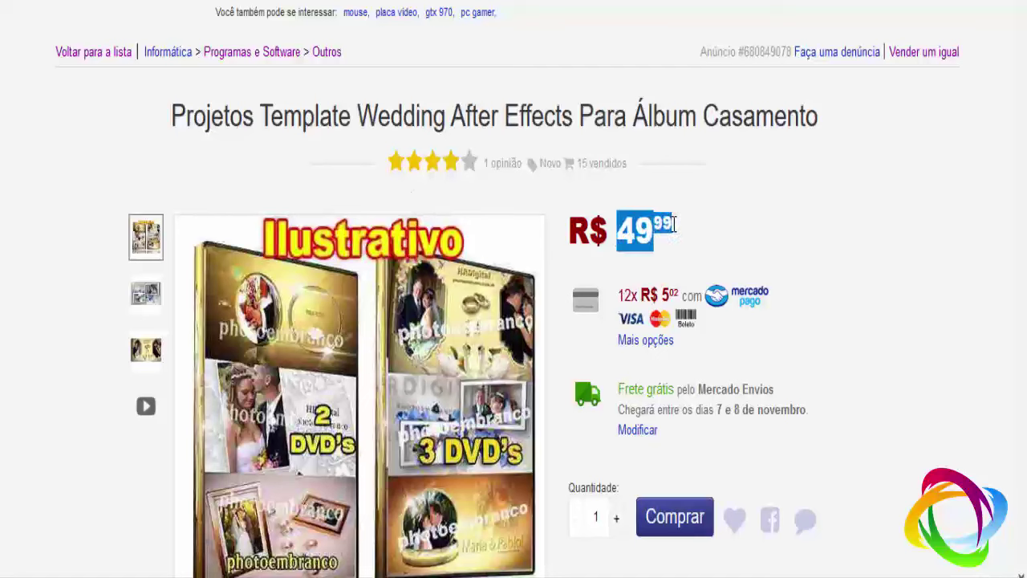
pyautogui.click(670, 229)
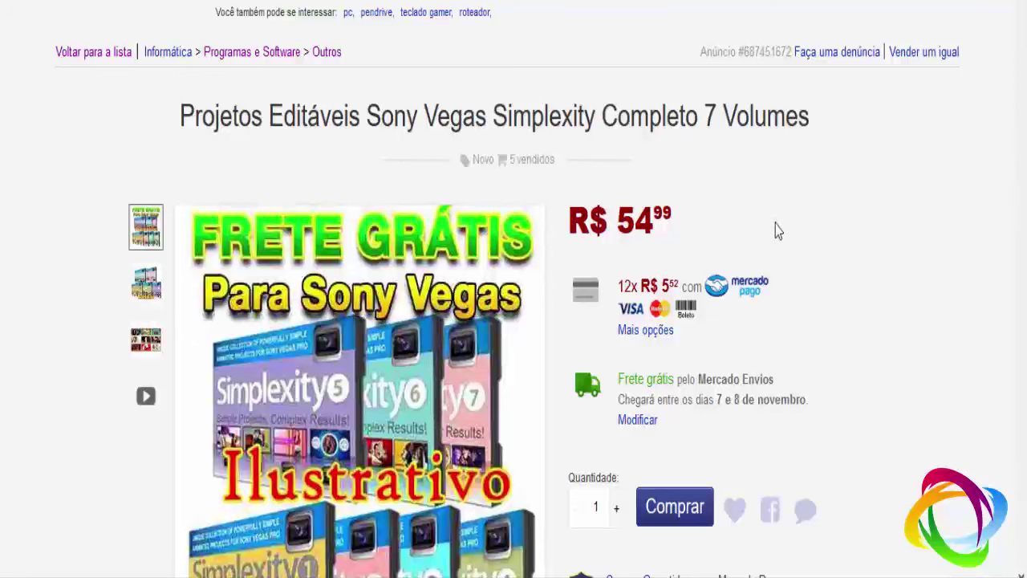
# Scroll the Simplexity product page, then go to the seller's 195-listing Anúncios page
pyautogui.scroll(-3, 774, 233)
pyautogui.scroll(-3, 86, 406)
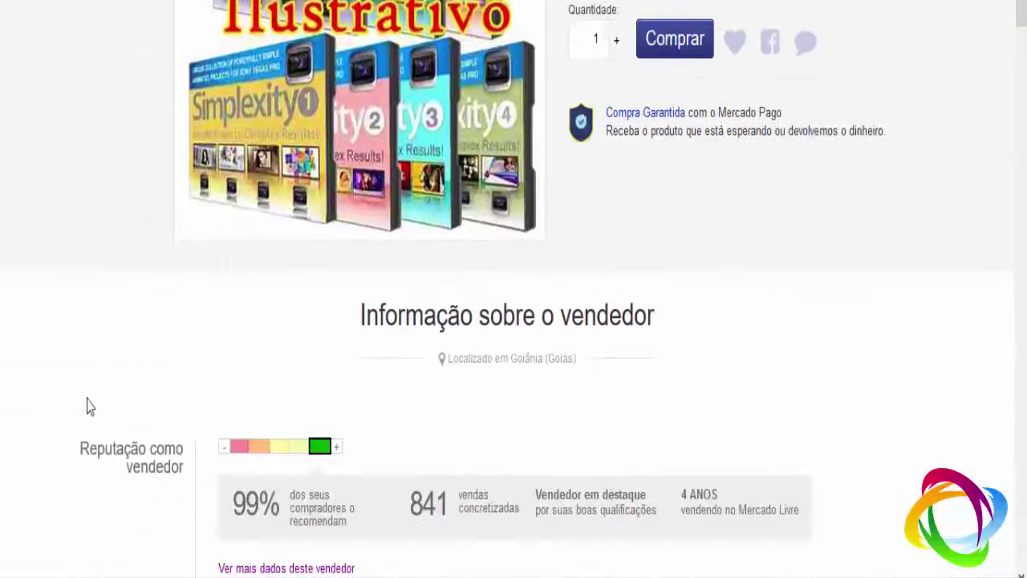
pyautogui.scroll(-4, 88, 406)
pyautogui.scroll(-4, 95, 411)
pyautogui.scroll(-4, 96, 413)
pyautogui.scroll(-3, 96, 412)
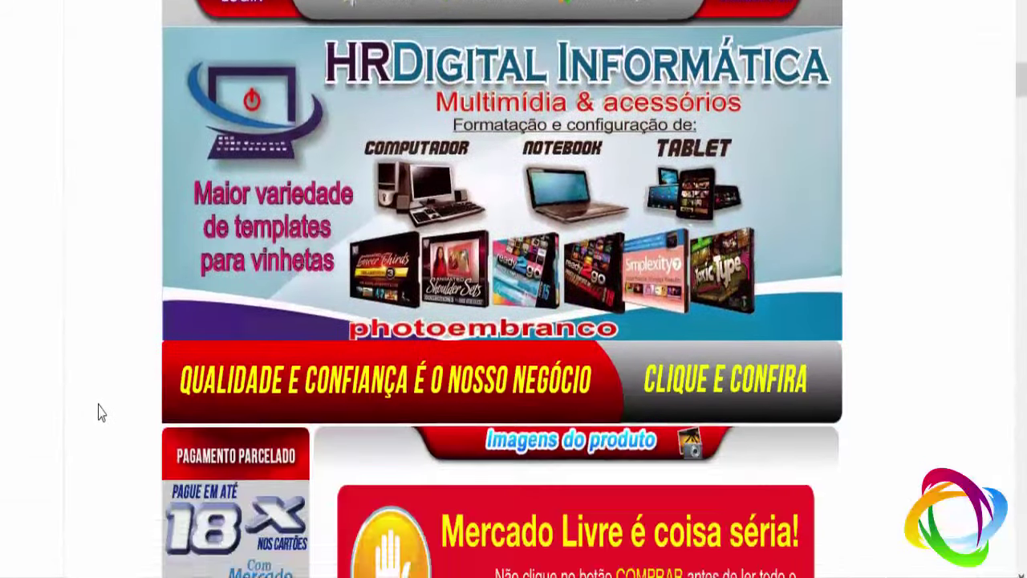
pyautogui.scroll(3, 100, 407)
pyautogui.scroll(3, 102, 403)
pyautogui.scroll(5, 100, 405)
pyautogui.scroll(4, 100, 405)
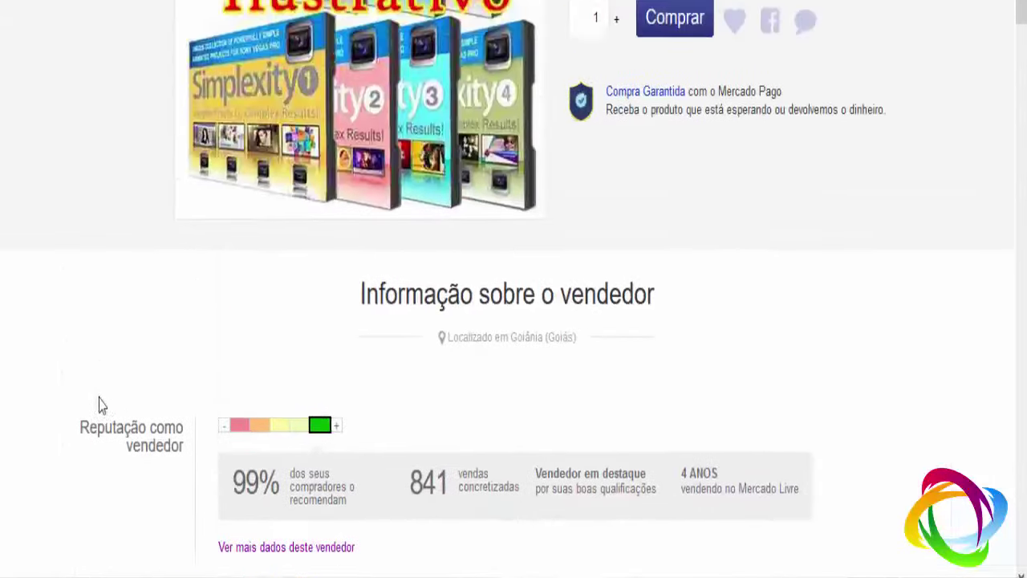
pyautogui.scroll(3, 102, 406)
pyautogui.scroll(3, 102, 406)
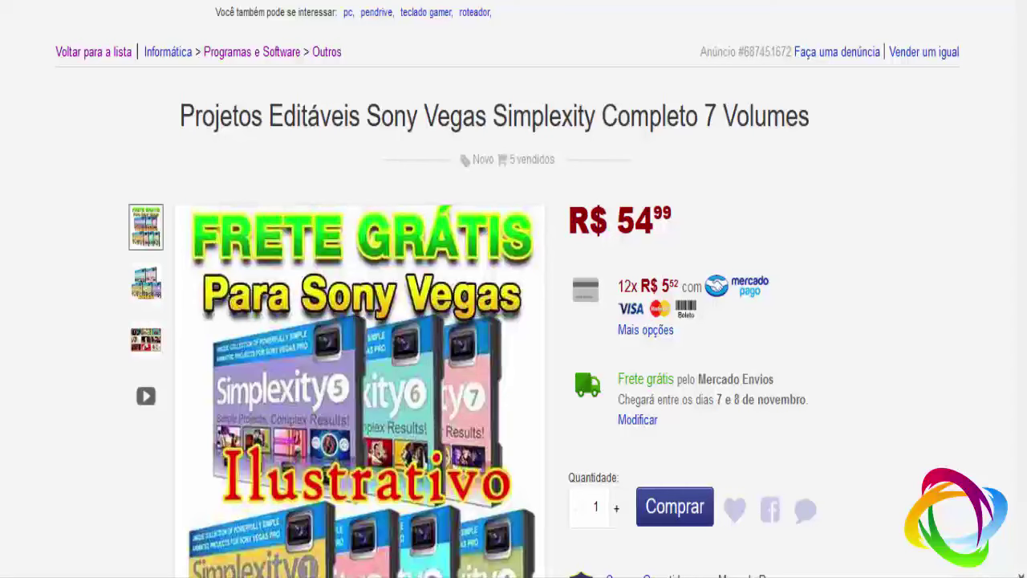
pyautogui.hotkey('alt', 'Left')
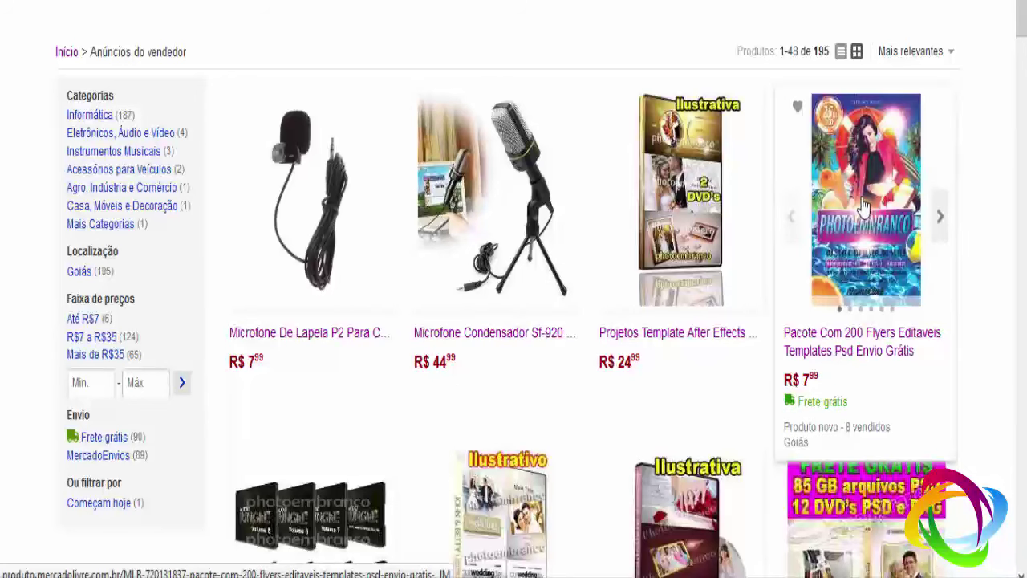
# Scroll down the seller's grid past After Effects packs priced R$ 9,99 to R$ 49,99
pyautogui.scroll(-3, 749, 268)
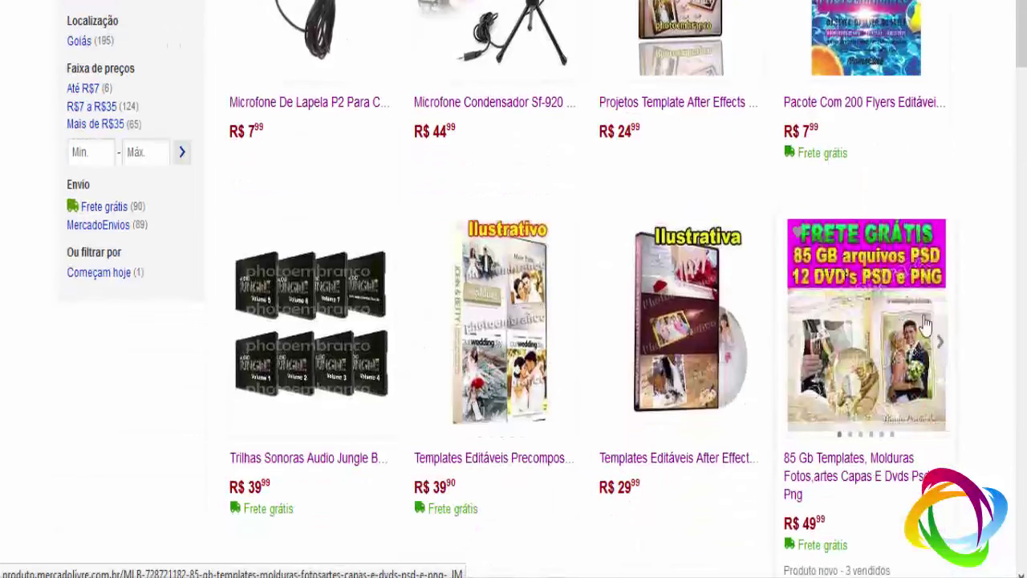
pyautogui.scroll(-2, 267, 349)
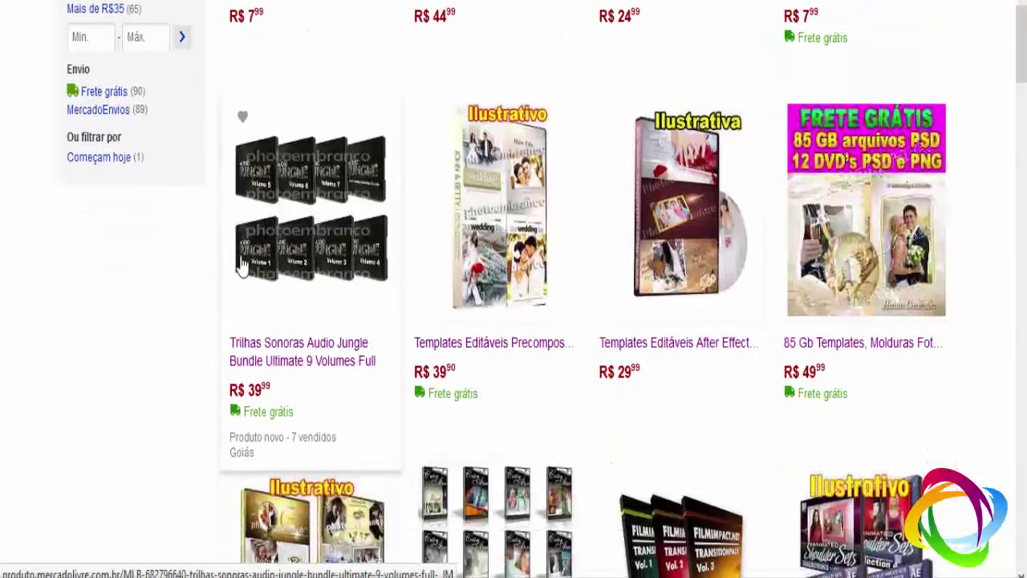
pyautogui.scroll(-3, 241, 265)
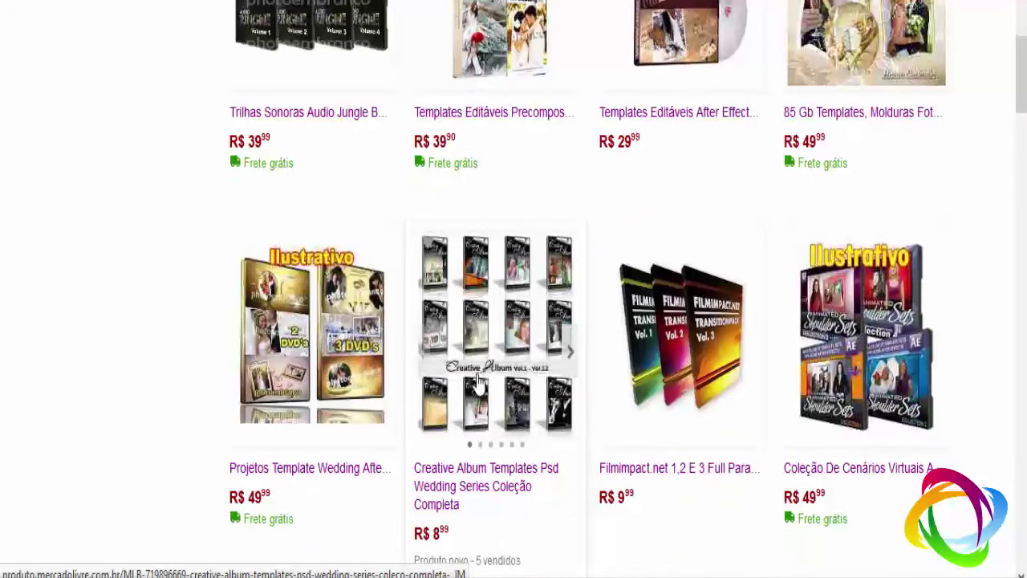
pyautogui.scroll(-3, 679, 383)
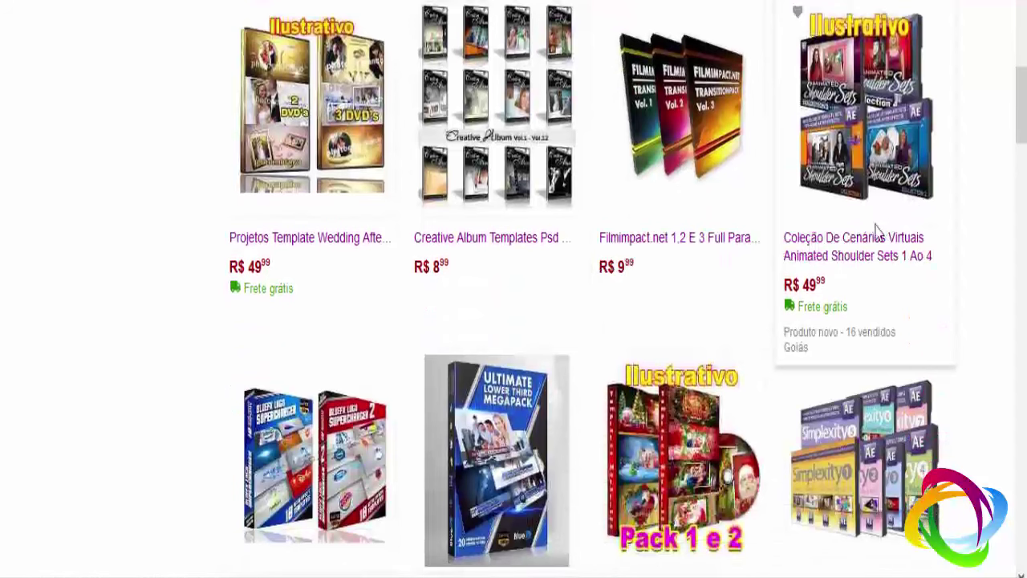
pyautogui.scroll(-2, 101, 316)
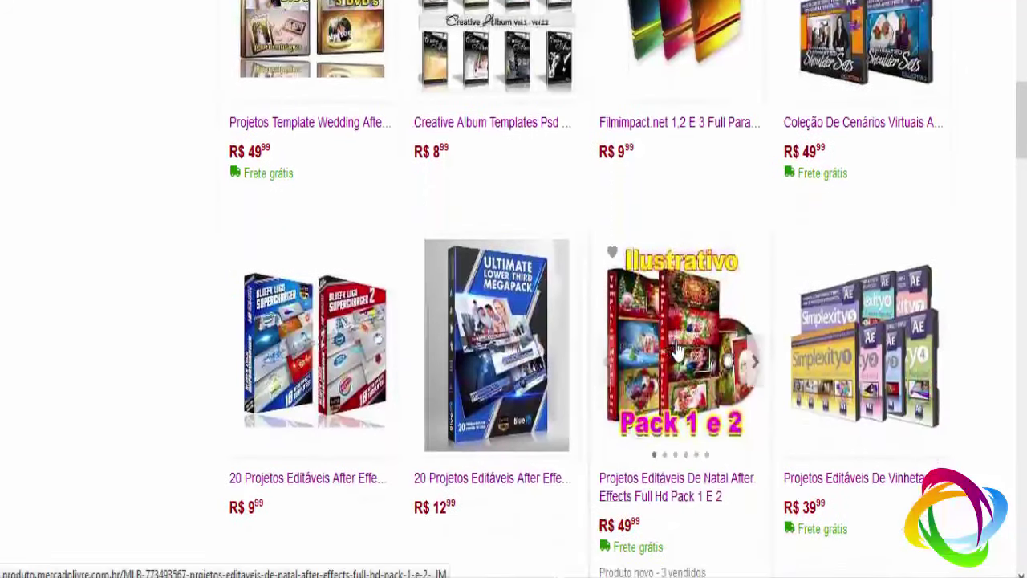
pyautogui.scroll(-2, 680, 353)
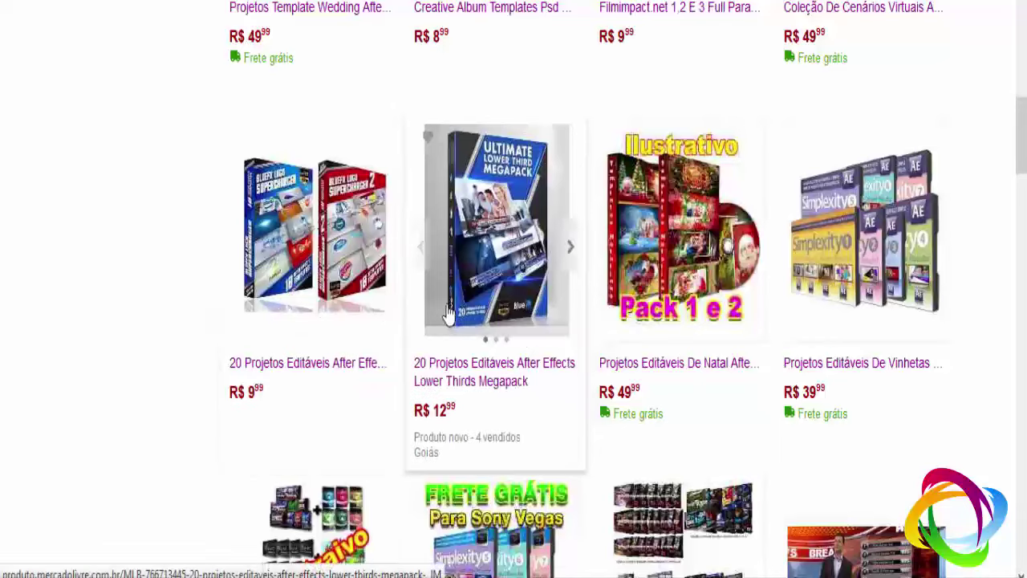
# Read through the Lantern Night - Wedding Photo Gallery listing description
pyautogui.scroll(-5, 4, 168)
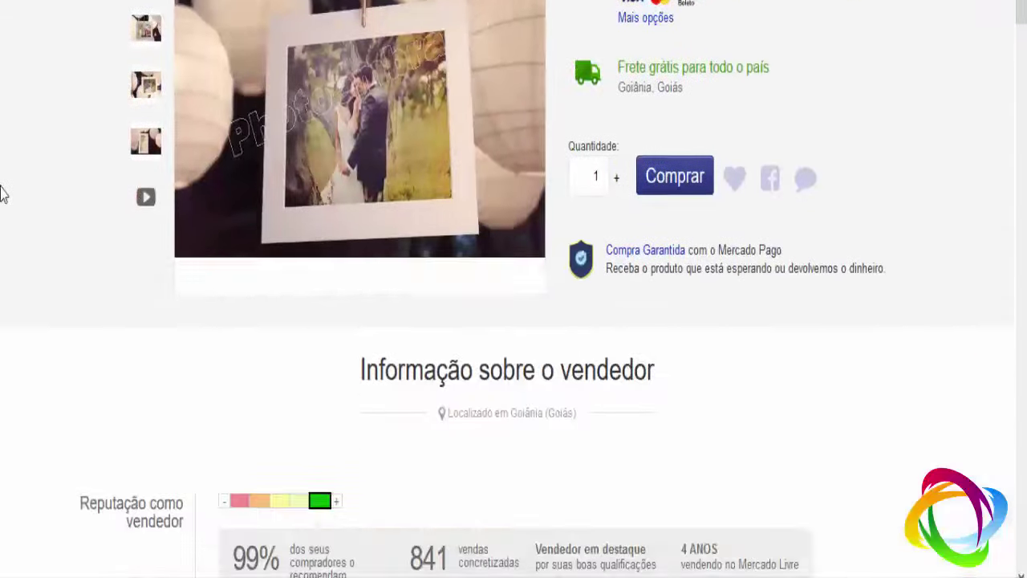
pyautogui.scroll(-10, 8, 193)
pyautogui.scroll(-10, 40, 231)
pyautogui.scroll(-8, 207, 218)
pyautogui.scroll(3, 381, 255)
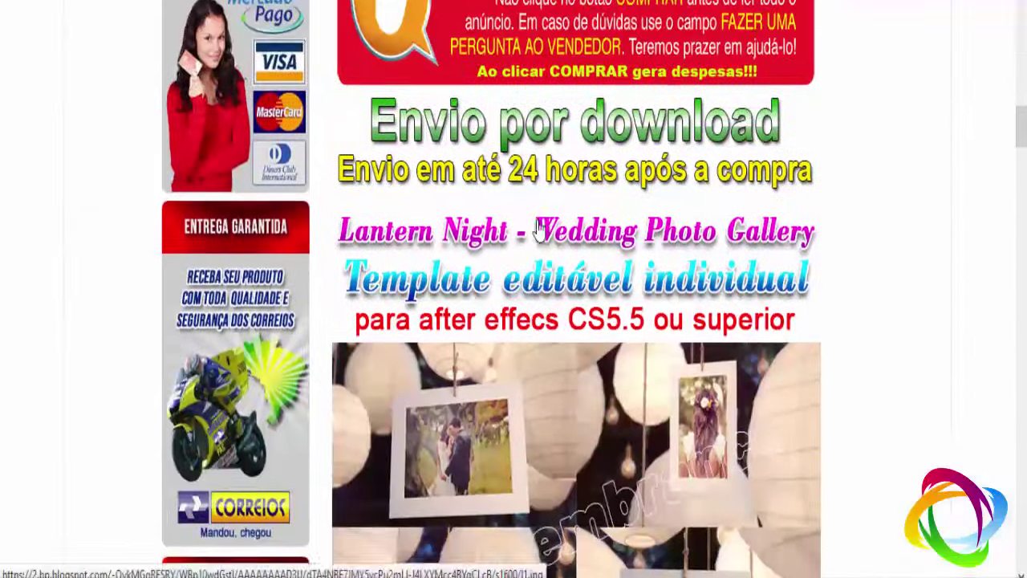
pyautogui.scroll(3, 381, 255)
pyautogui.scroll(10, 381, 255)
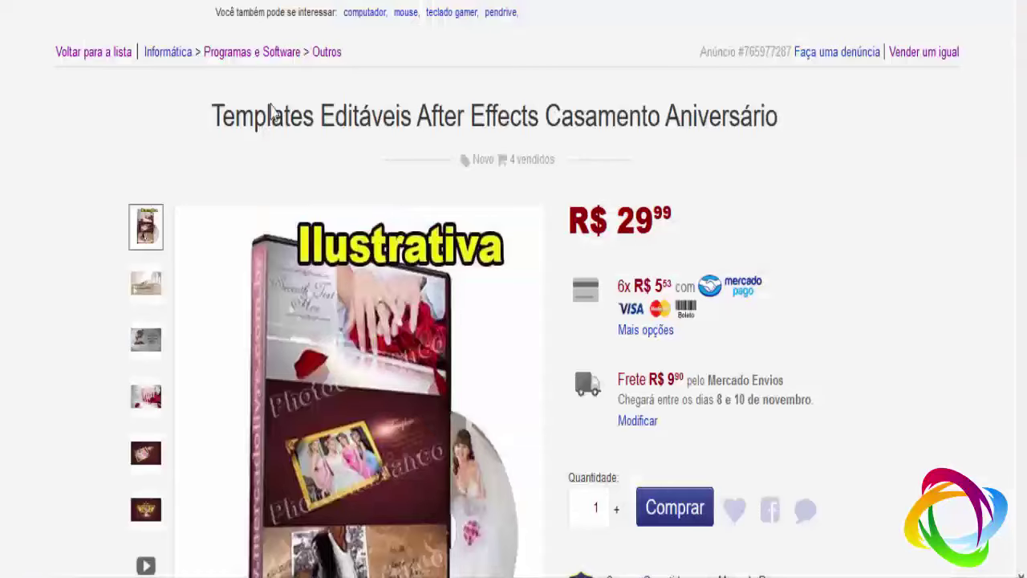
# Scroll to the seller's grid showing the R$ 99,99 Mega Pacote and R$ 469,99 Mega Pacotão
pyautogui.scroll(-1, 482, 297)
pyautogui.scroll(-10, 595, 330)
pyautogui.scroll(-10, 595, 330)
pyautogui.scroll(-5, 588, 328)
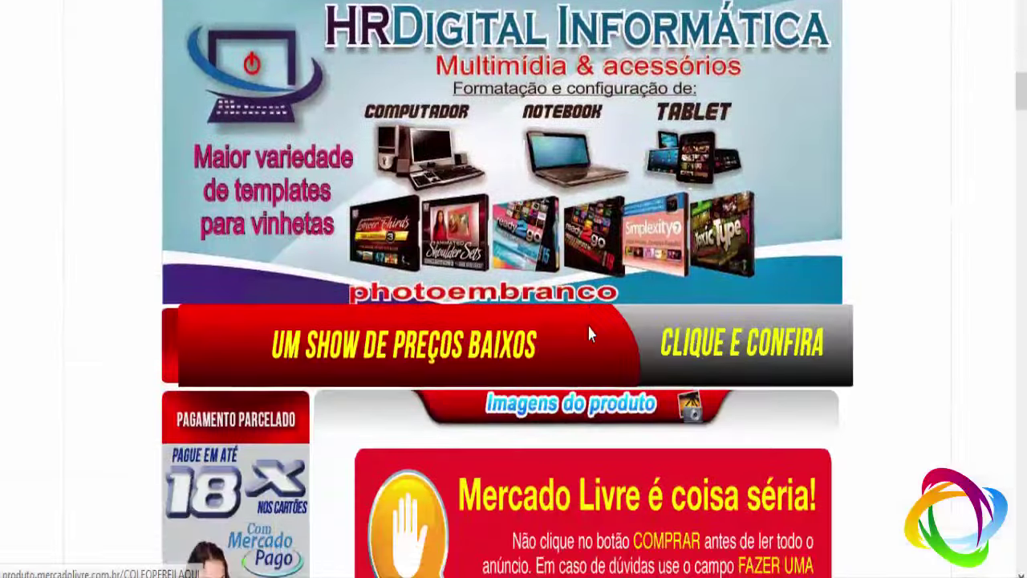
pyautogui.scroll(-4, 589, 332)
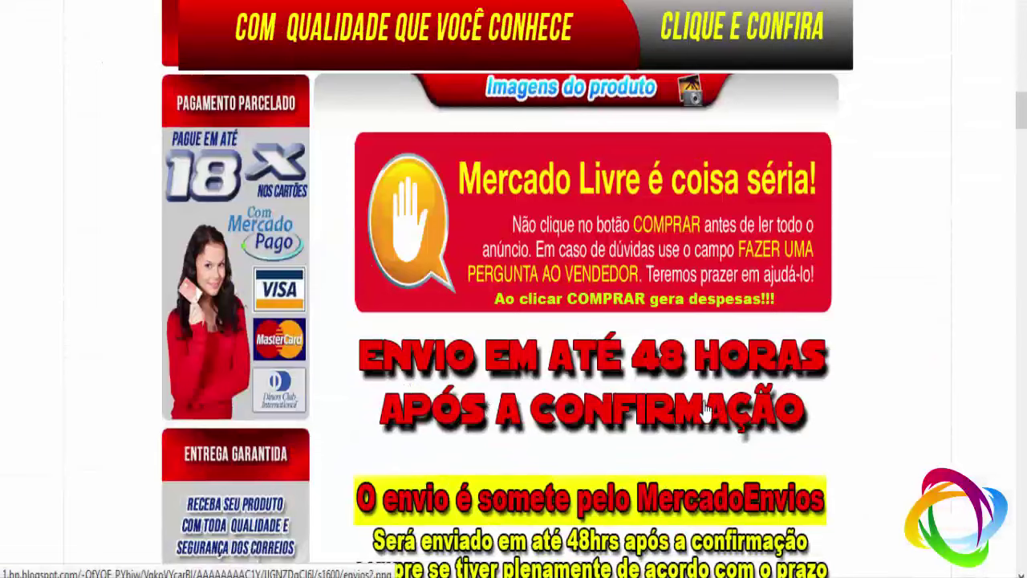
pyautogui.scroll(-3, 722, 405)
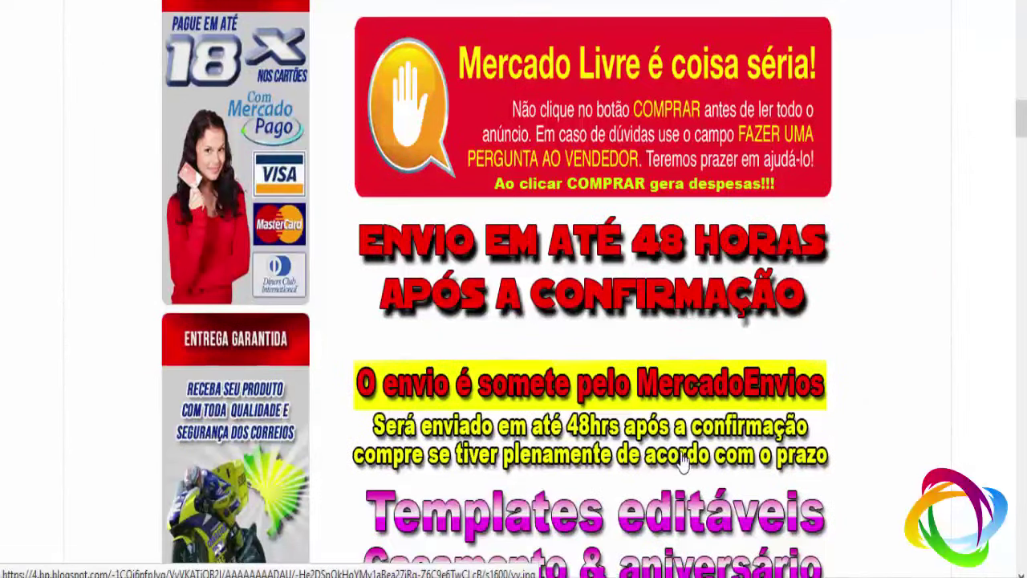
pyautogui.scroll(5, 548, 363)
pyautogui.scroll(12, 548, 364)
pyautogui.scroll(7, 561, 321)
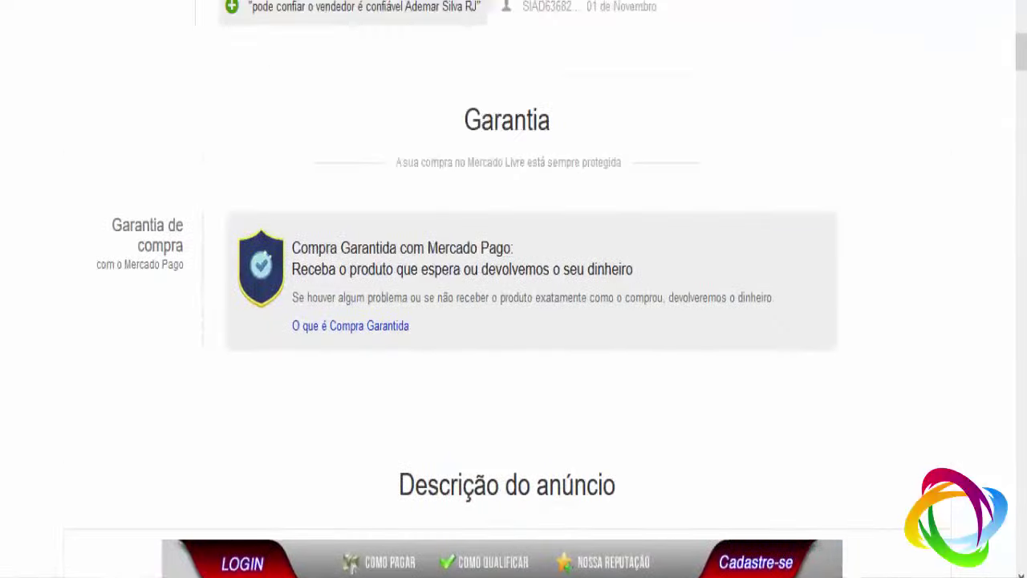
pyautogui.scroll(10, 694, 229)
pyautogui.scroll(-8, 552, 256)
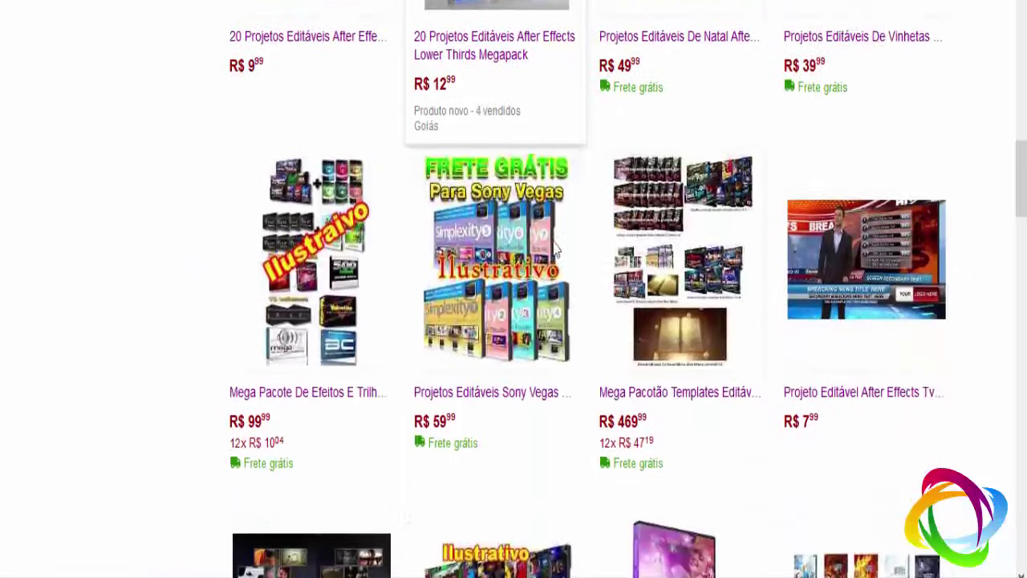
# Scroll the seller's grid on to products 49–96 of 195
pyautogui.scroll(-4, 518, 180)
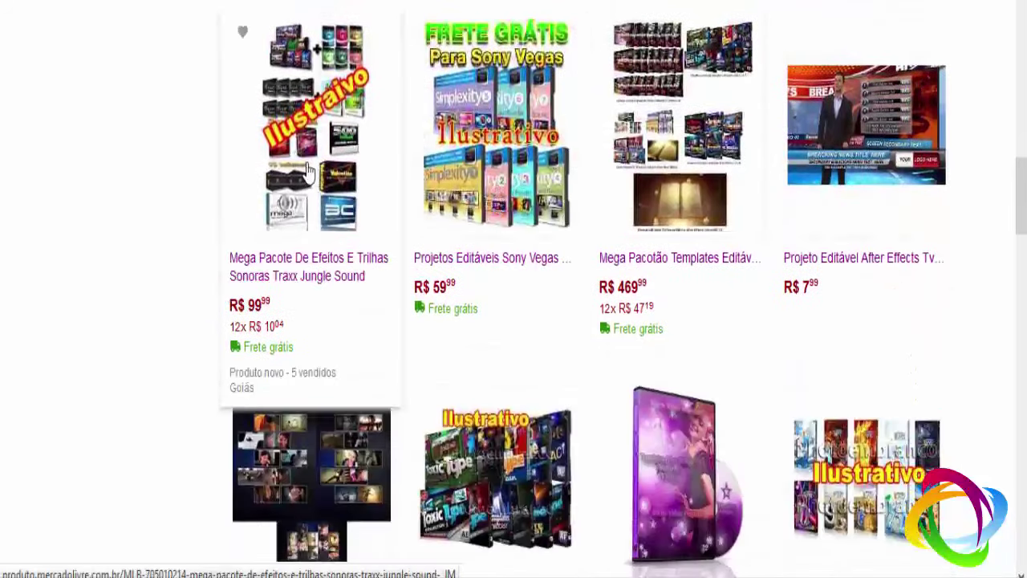
pyautogui.scroll(-3, 442, 348)
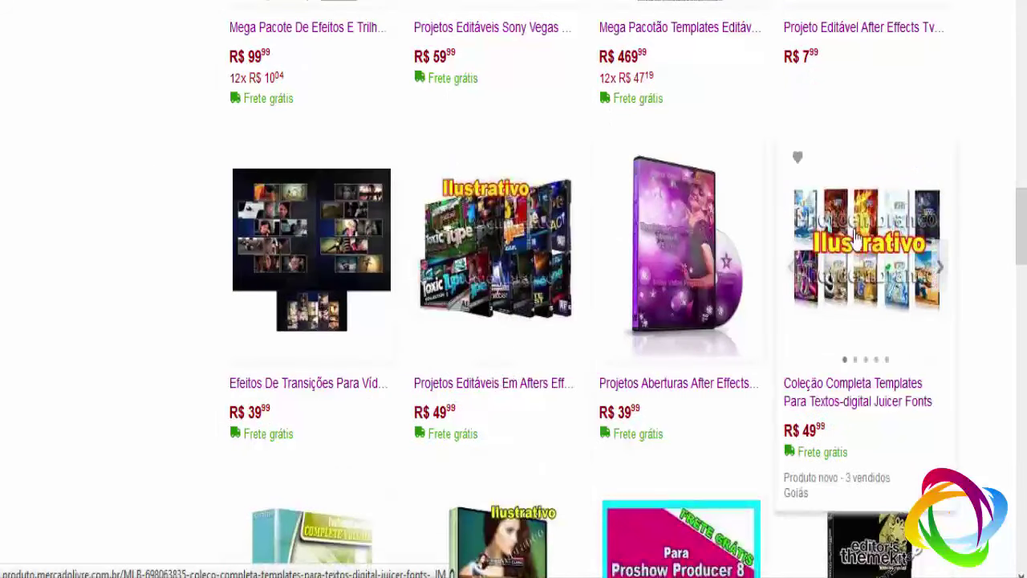
pyautogui.scroll(-4, 268, 264)
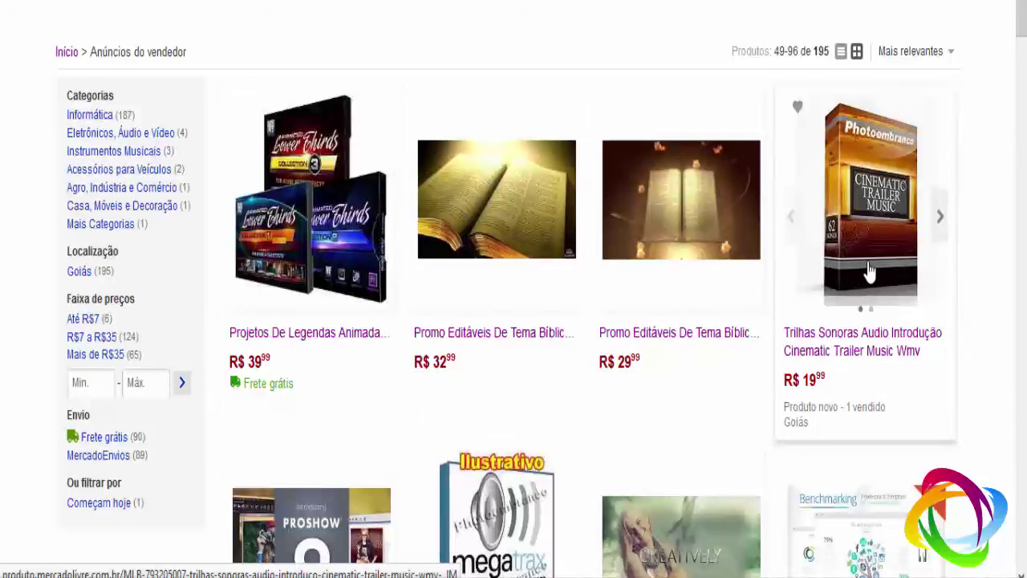
# Scroll down the seller's template grid toward listings 97–144 of 195
pyautogui.scroll(-3, 867, 274)
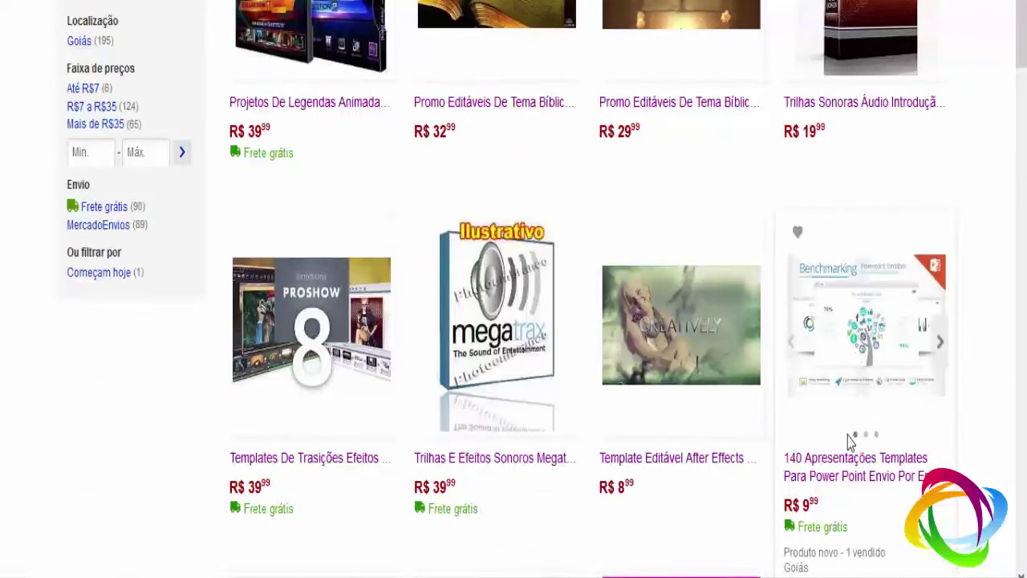
pyautogui.scroll(-2, 853, 435)
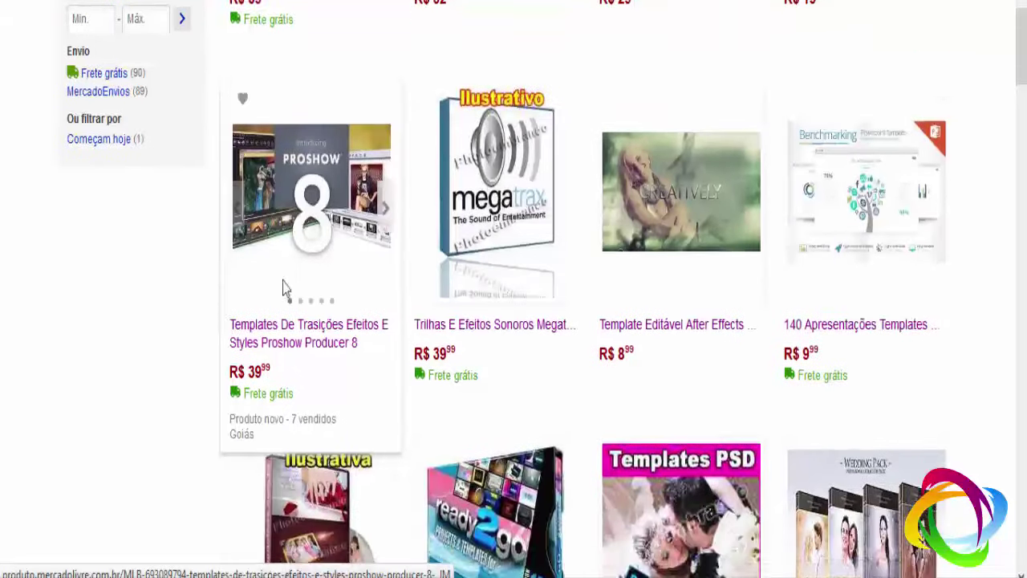
pyautogui.scroll(-3, 185, 303)
pyautogui.scroll(-3, 647, 339)
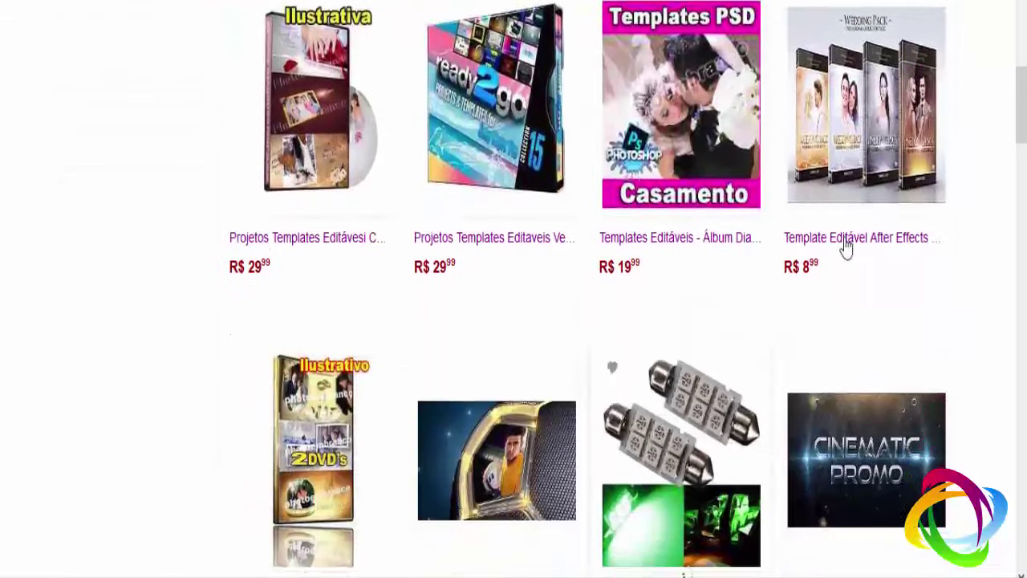
pyautogui.scroll(-3, 602, 423)
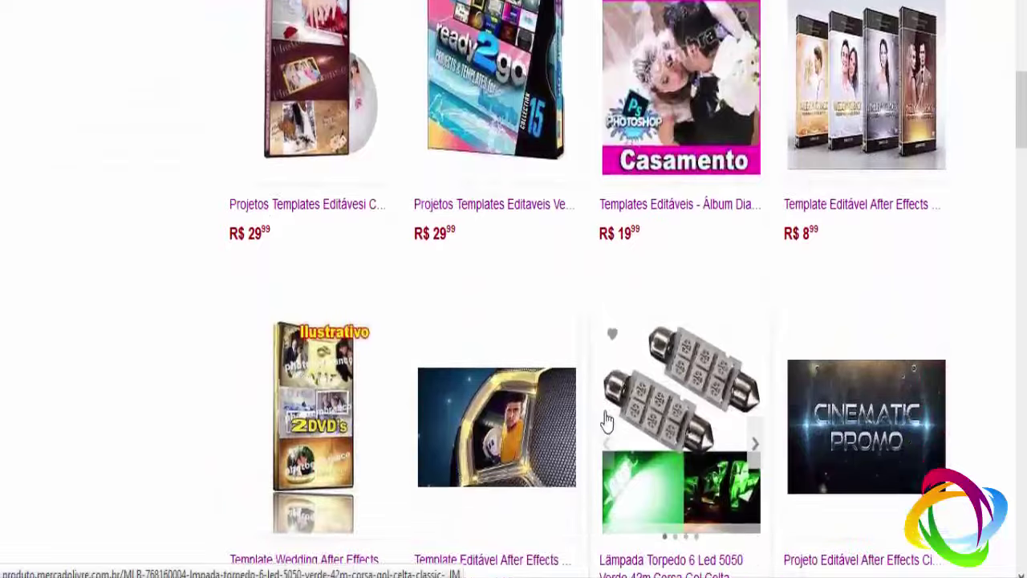
pyautogui.scroll(-3, 454, 328)
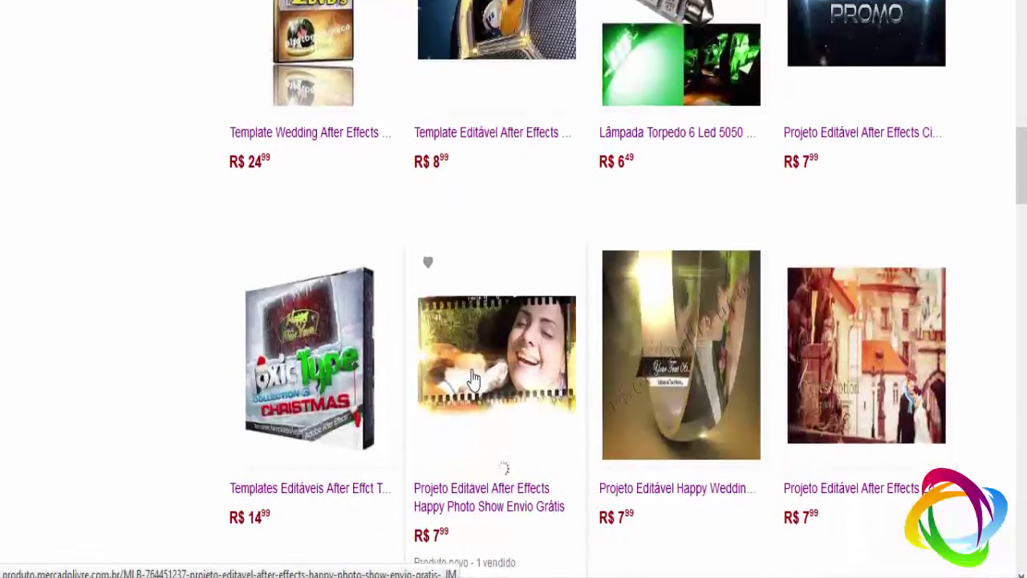
pyautogui.scroll(-2, 436, 470)
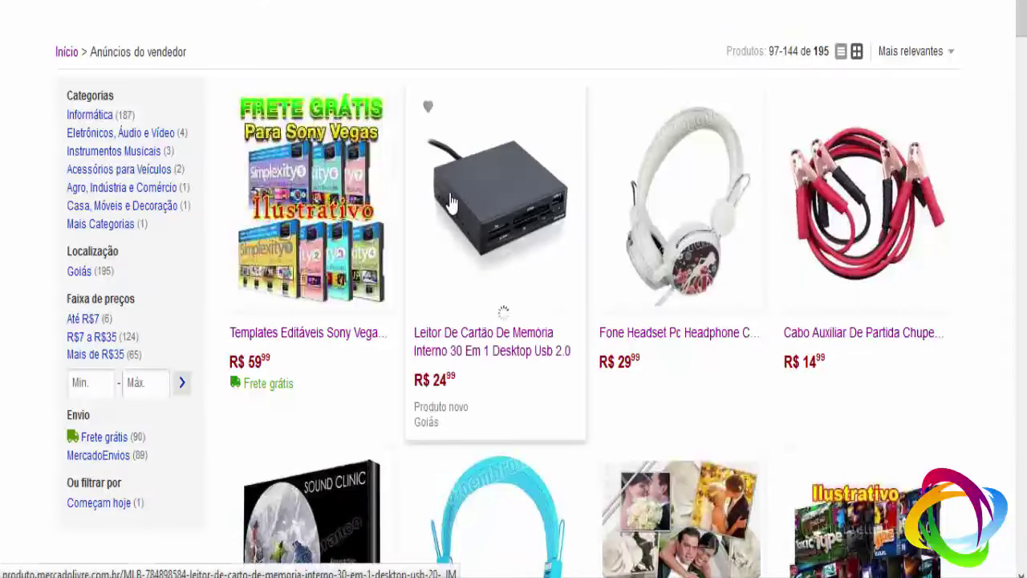
# Scroll up and down through the After Effects project offers in listings 145–192
pyautogui.scroll(-5, 669, 341)
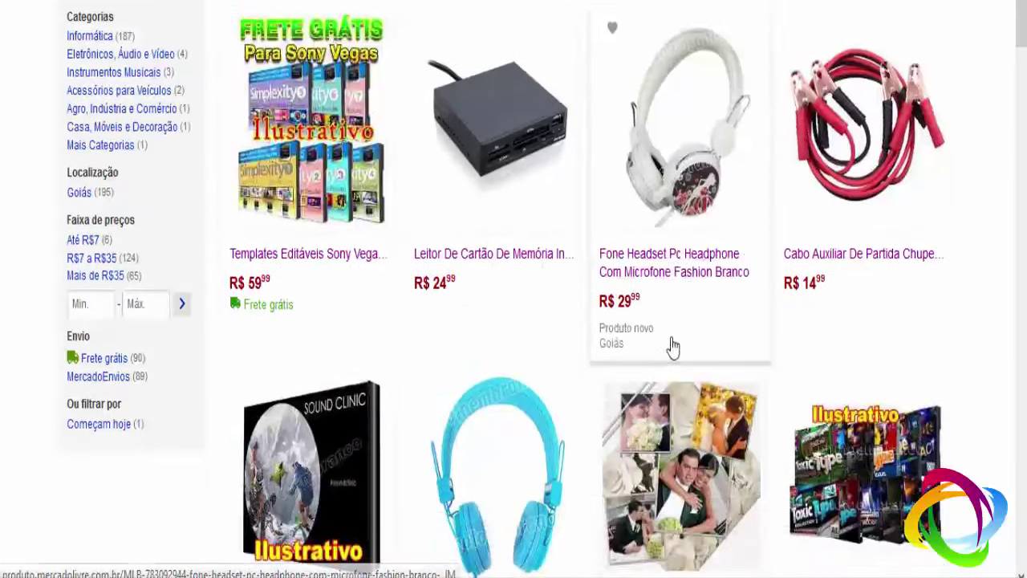
pyautogui.scroll(-3, 600, 350)
pyautogui.scroll(-3, 600, 345)
pyautogui.scroll(-2, 598, 345)
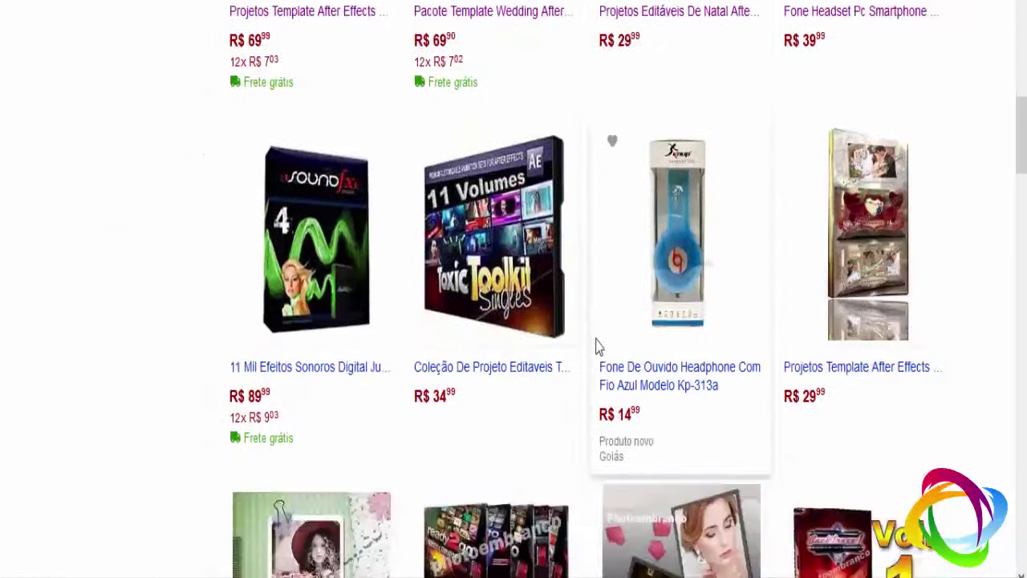
pyautogui.scroll(-3, 596, 344)
pyautogui.scroll(-4, 577, 345)
pyautogui.scroll(-10, 634, 147)
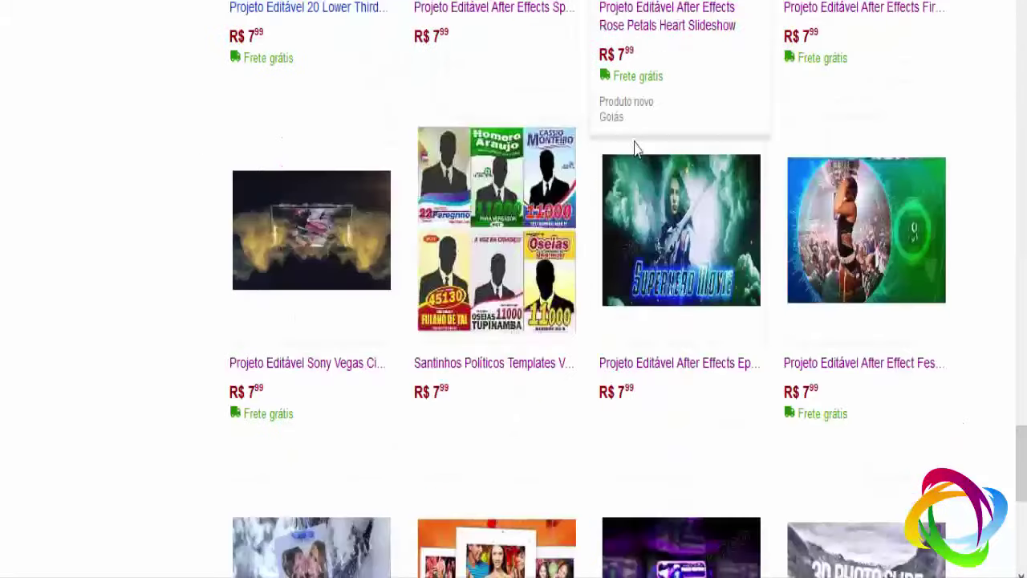
pyautogui.scroll(2, 497, 240)
pyautogui.scroll(5, 497, 240)
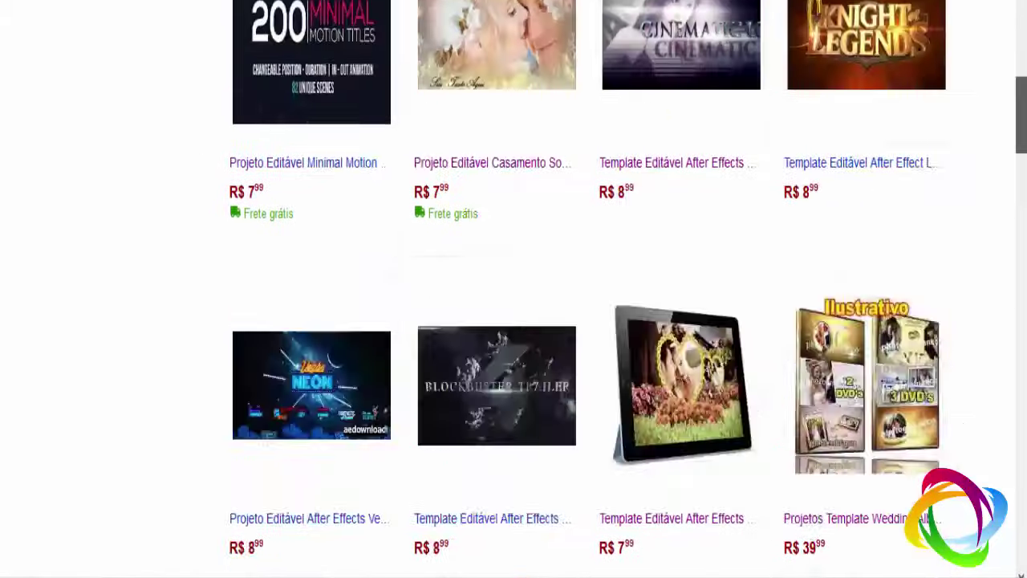
pyautogui.scroll(5, 497, 240)
pyautogui.scroll(3, 498, 241)
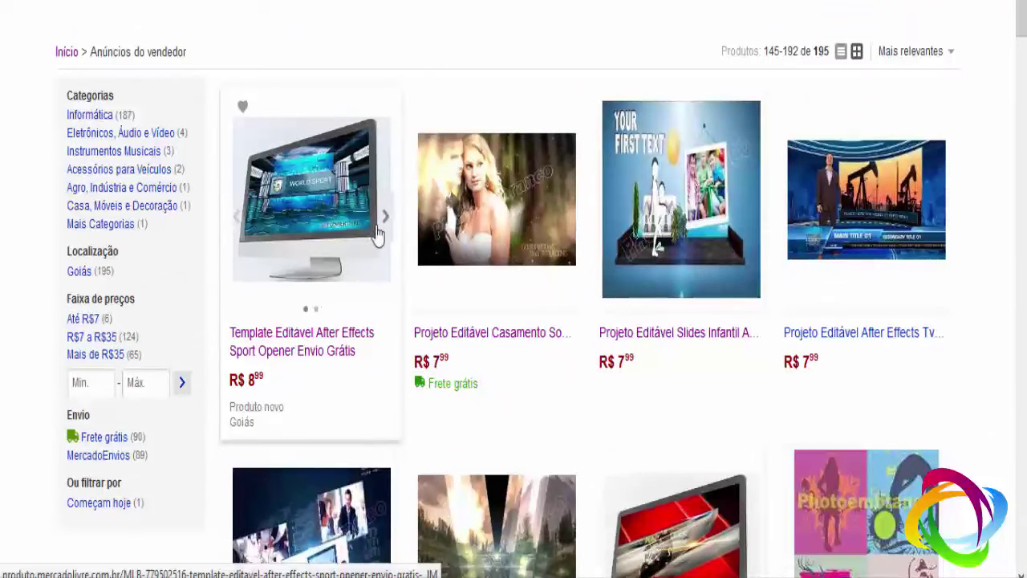
pyautogui.scroll(-1, 663, 328)
pyautogui.scroll(-5, 674, 377)
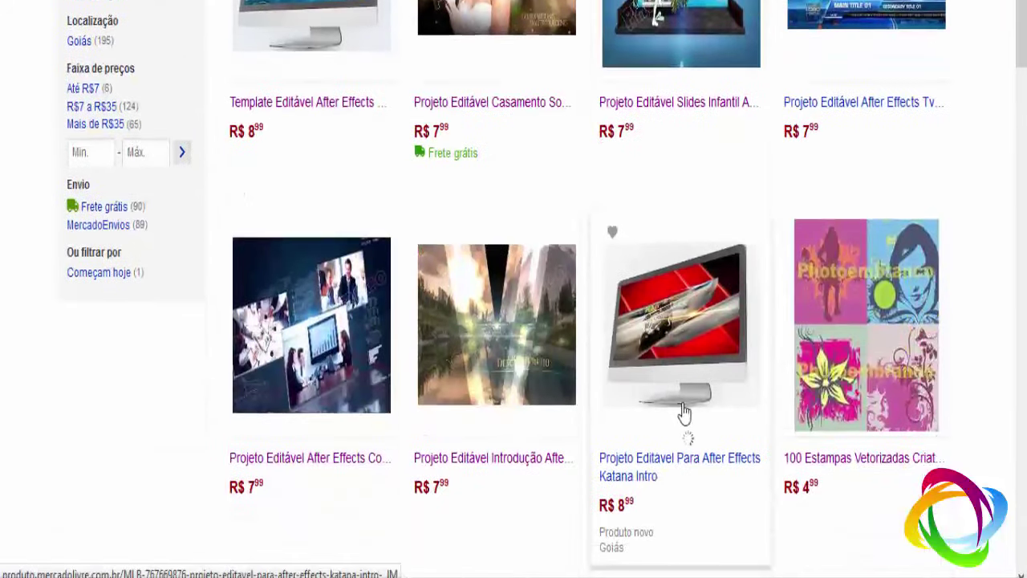
pyautogui.scroll(-4, 678, 398)
pyautogui.scroll(-2, 610, 397)
pyautogui.scroll(-1, 550, 394)
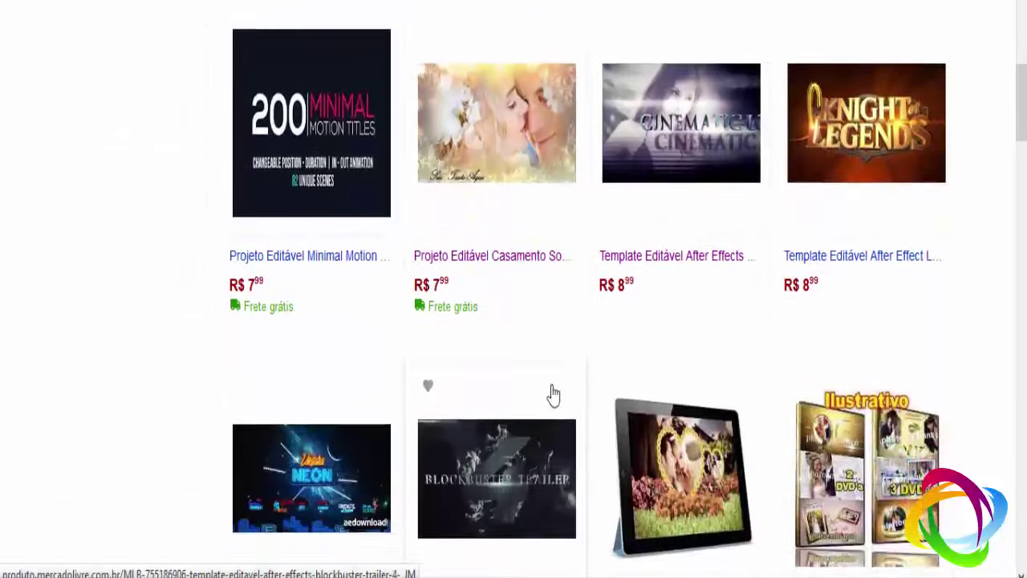
pyautogui.scroll(-3, 516, 386)
pyautogui.scroll(-3, 618, 397)
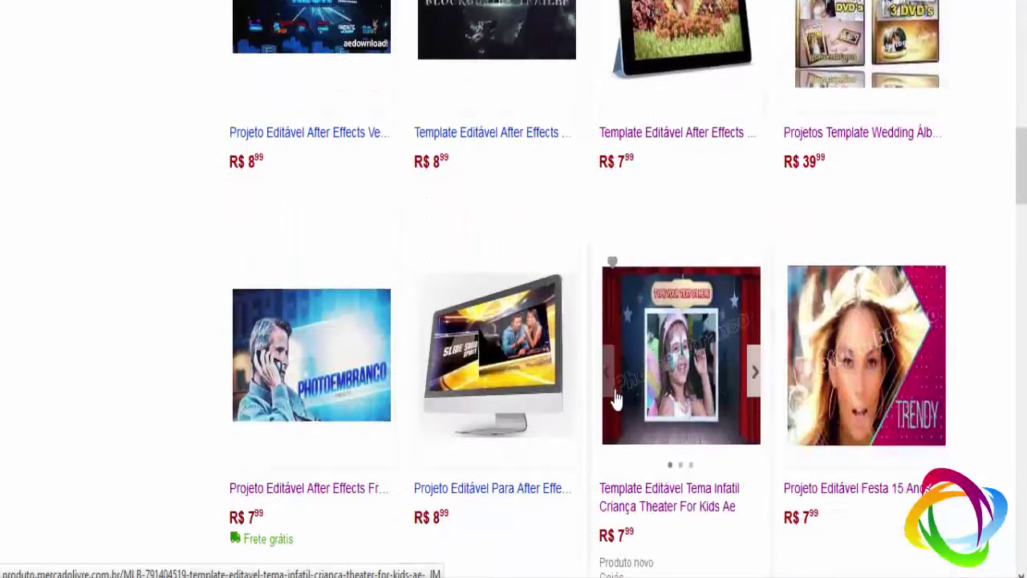
pyautogui.scroll(-3, 610, 395)
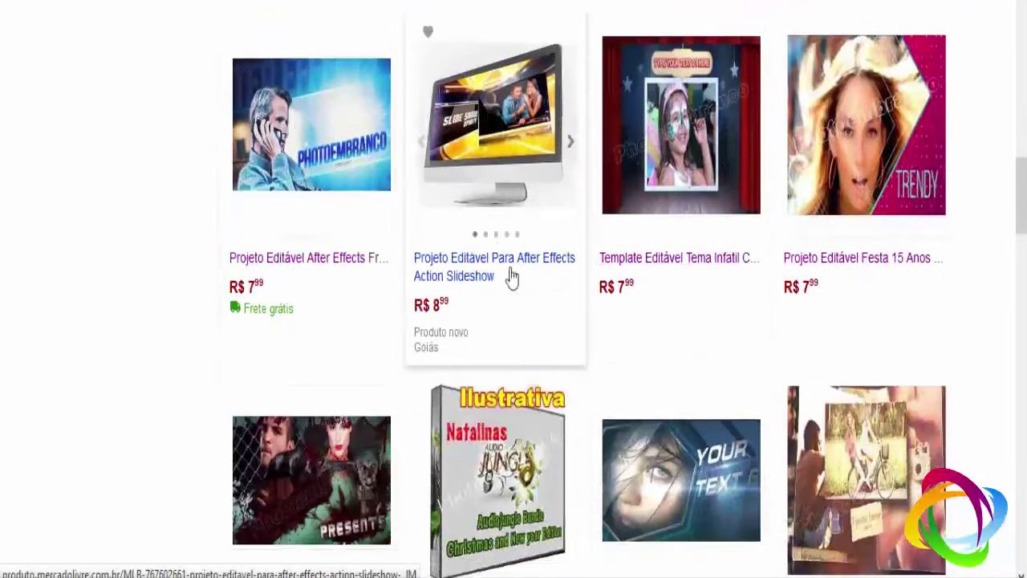
pyautogui.scroll(-1, 563, 335)
pyautogui.scroll(-3, 563, 335)
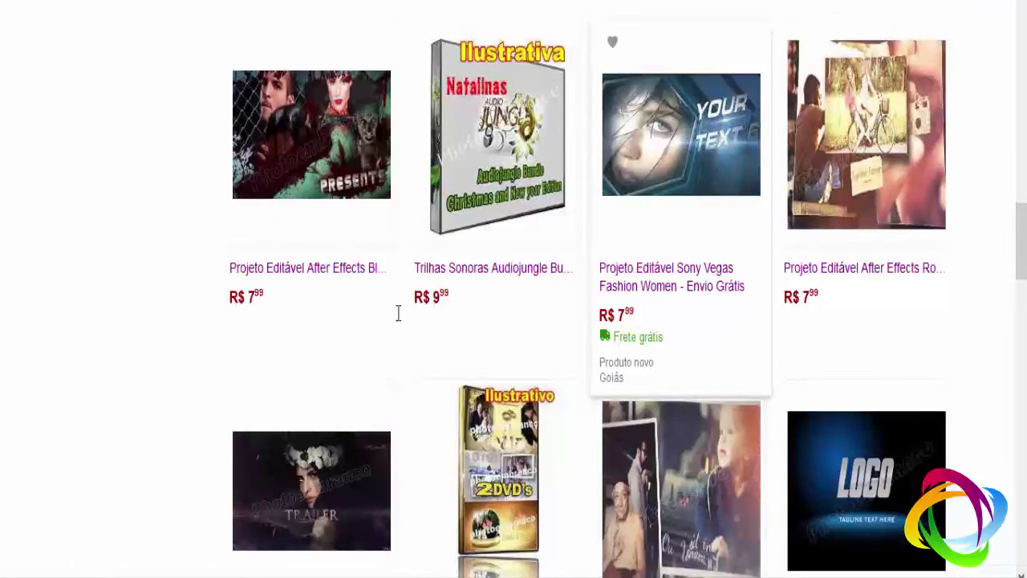
pyautogui.scroll(-3, 70, 289)
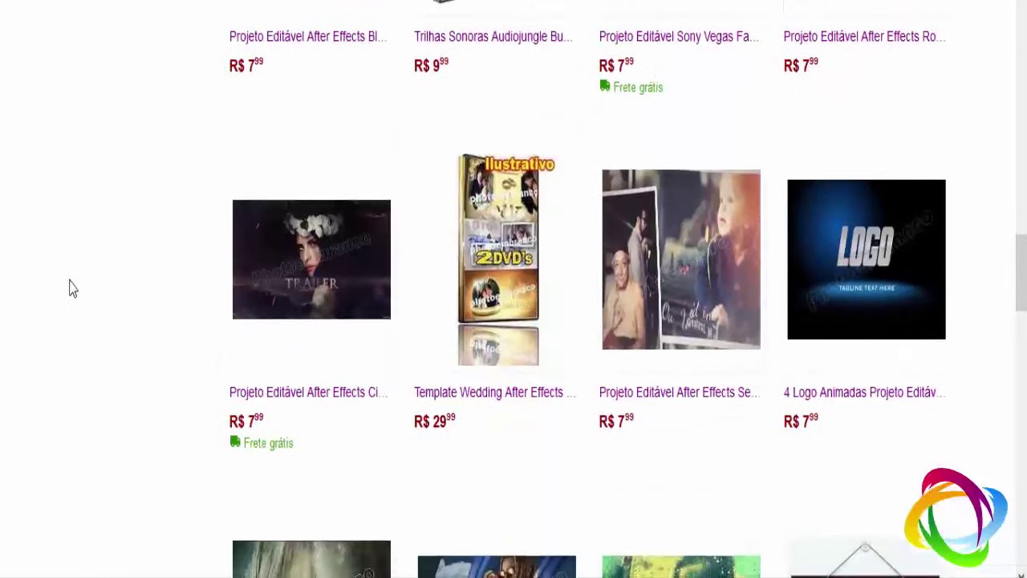
pyautogui.scroll(-3, 71, 289)
pyautogui.scroll(1, 71, 289)
pyautogui.scroll(2, 70, 289)
pyautogui.scroll(-3, 70, 289)
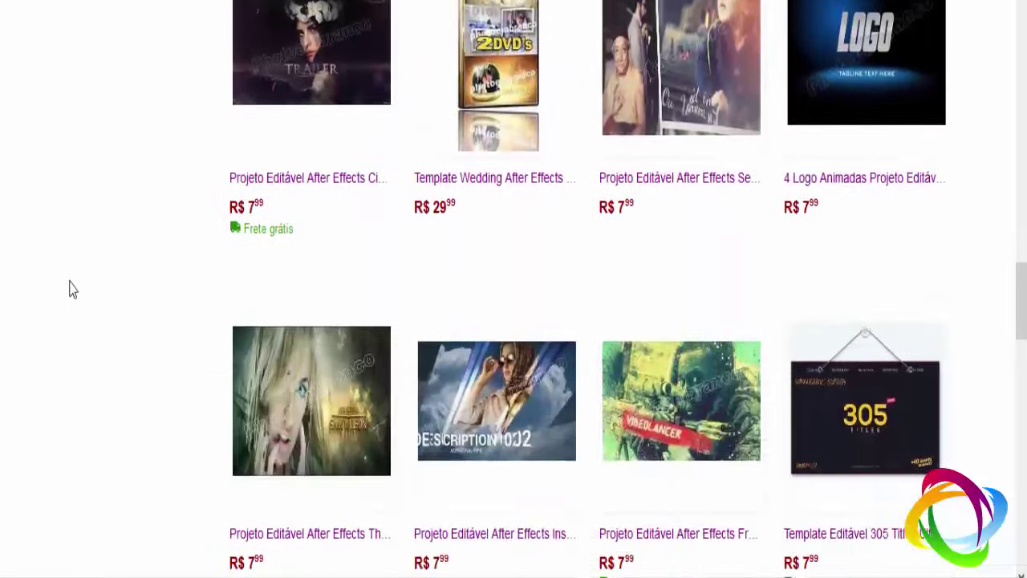
pyautogui.scroll(-2, 70, 289)
pyautogui.scroll(-3, 70, 289)
pyautogui.scroll(-3, 144, 257)
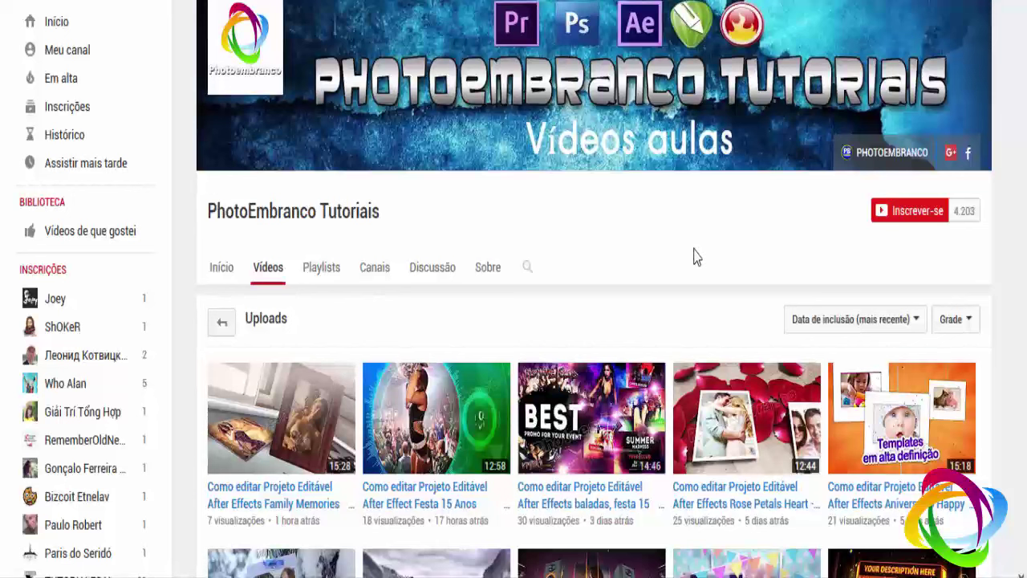
# Scroll down through the channel's uploaded After Effects and Sony Vegas tutorials
pyautogui.scroll(-1, 655, 274)
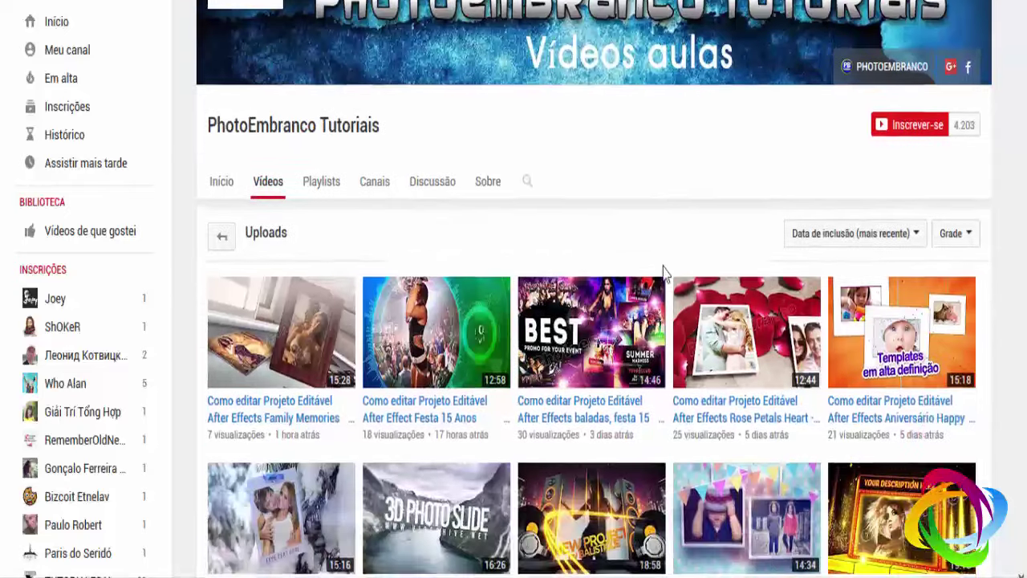
pyautogui.scroll(-2, 654, 274)
pyautogui.scroll(-3, 658, 272)
pyautogui.scroll(-5, 663, 267)
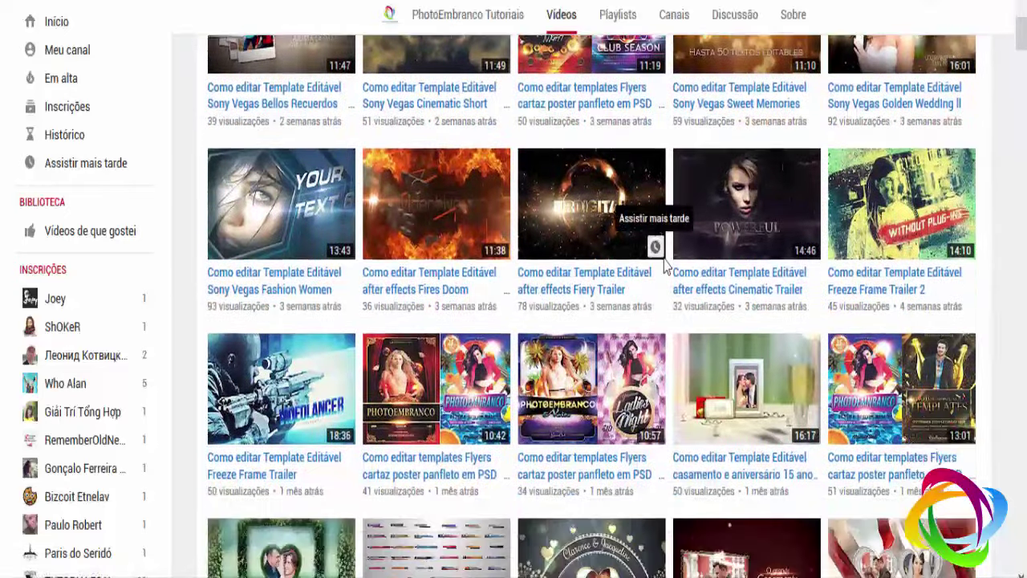
pyautogui.scroll(-2, 663, 266)
pyautogui.scroll(-3, 664, 266)
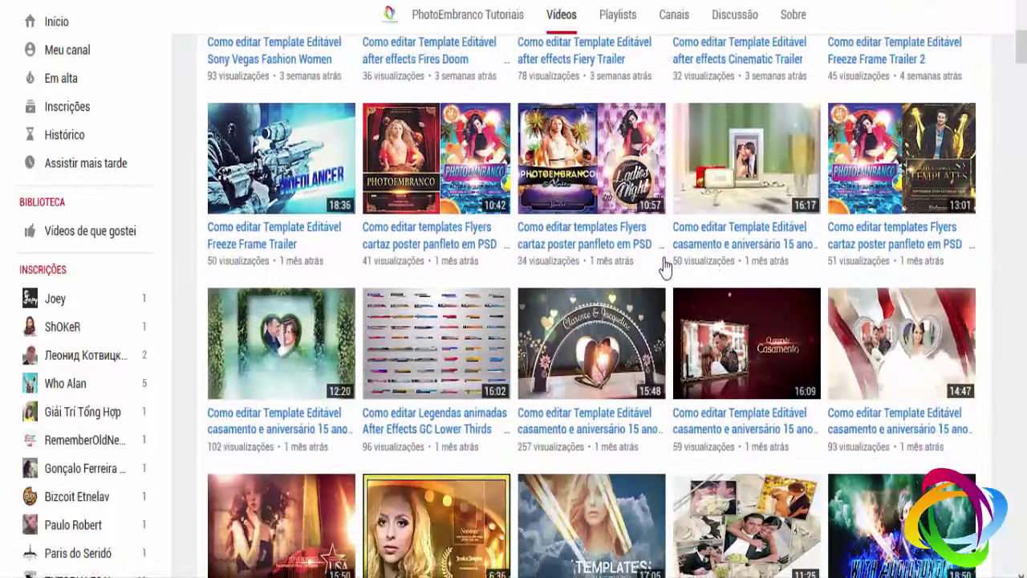
pyautogui.scroll(-2, 663, 266)
pyautogui.scroll(-1, 663, 266)
pyautogui.scroll(-3, 663, 267)
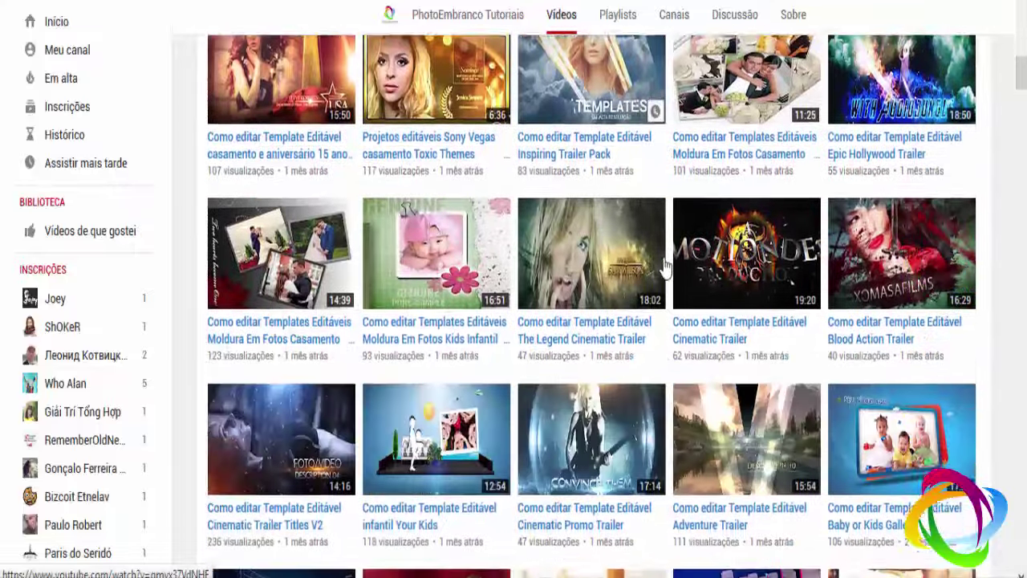
pyautogui.scroll(-3, 664, 266)
pyautogui.scroll(-5, 664, 267)
pyautogui.scroll(-1, 663, 267)
# Scroll the Videos grid back up to the top
pyautogui.scroll(2, 663, 267)
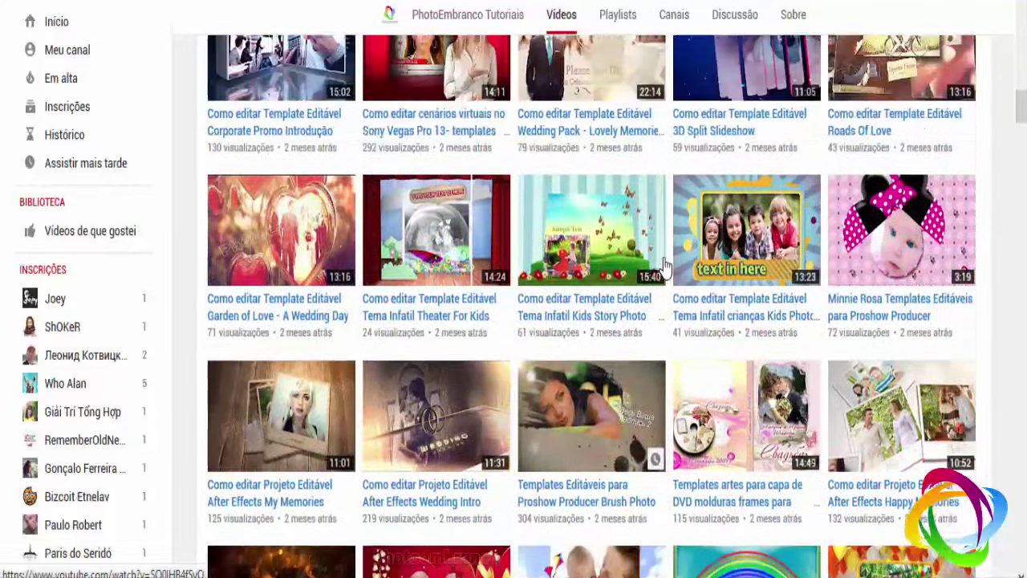
pyautogui.scroll(4, 663, 266)
pyautogui.scroll(2, 663, 267)
pyautogui.scroll(4, 663, 266)
pyautogui.scroll(5, 663, 266)
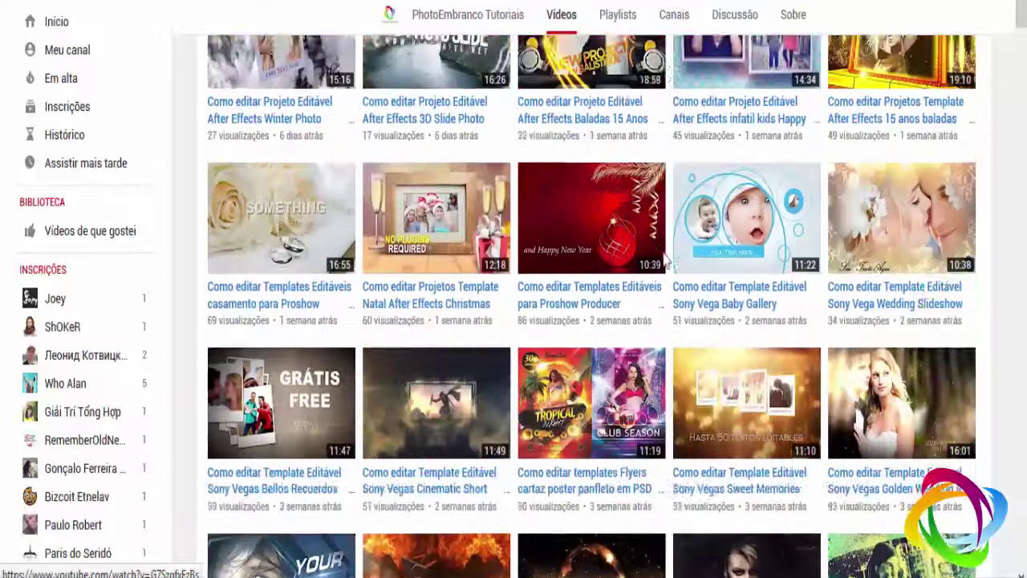
pyautogui.scroll(4, 665, 259)
pyautogui.scroll(3, 663, 259)
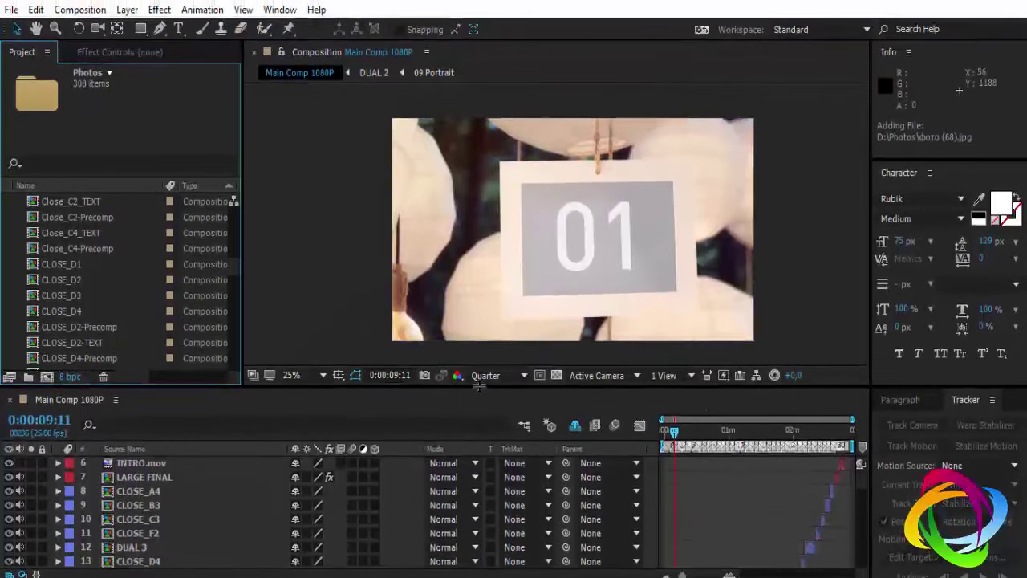
pyautogui.moveTo(479, 385); pyautogui.dragTo(479, 366)
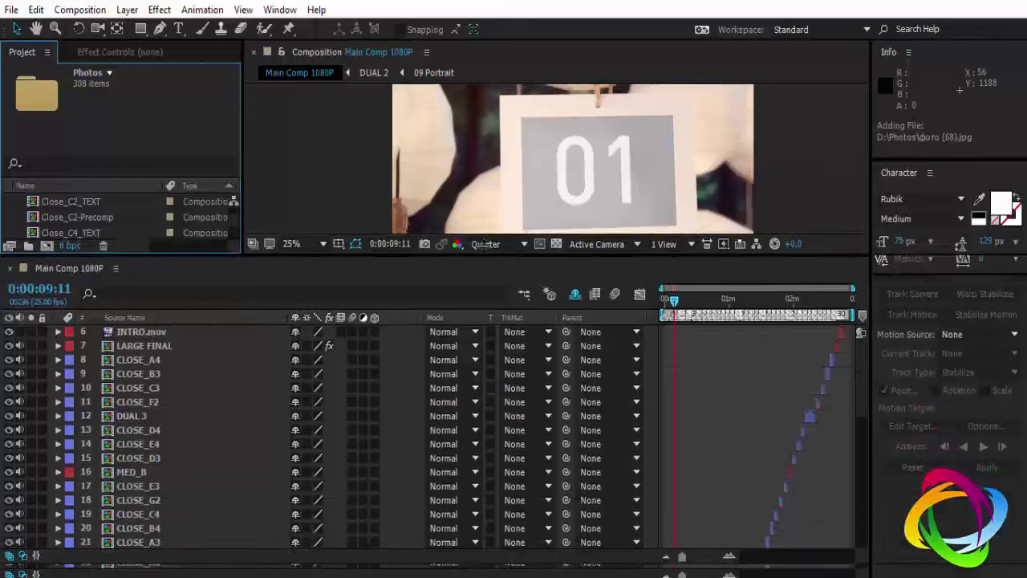
pyautogui.moveTo(483, 290); pyautogui.dragTo(472, 445)
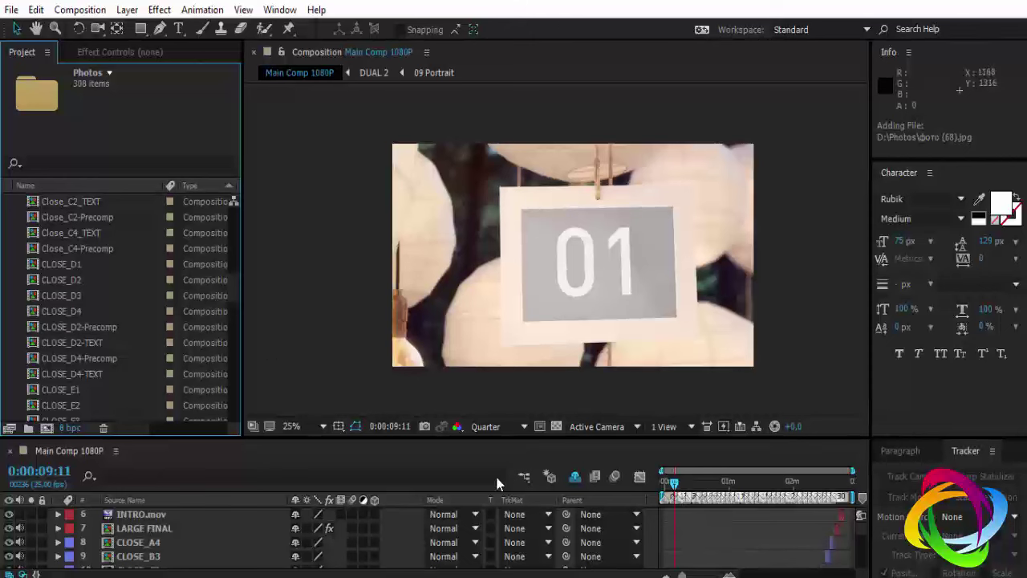
pyautogui.scroll(-5, 114, 337)
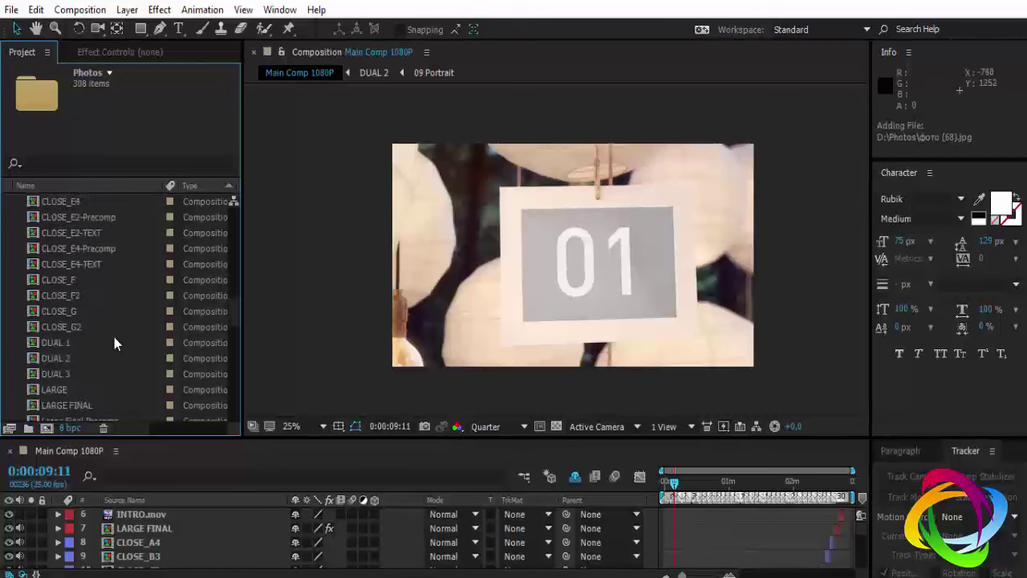
pyautogui.scroll(-5, 113, 337)
pyautogui.scroll(-5, 112, 341)
pyautogui.scroll(-5, 111, 341)
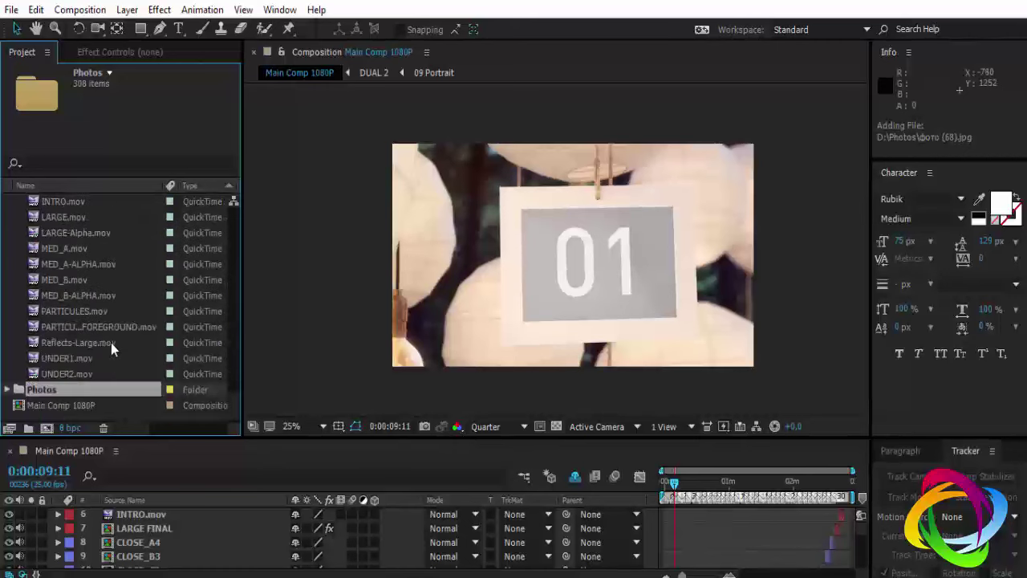
pyautogui.click(8, 389)
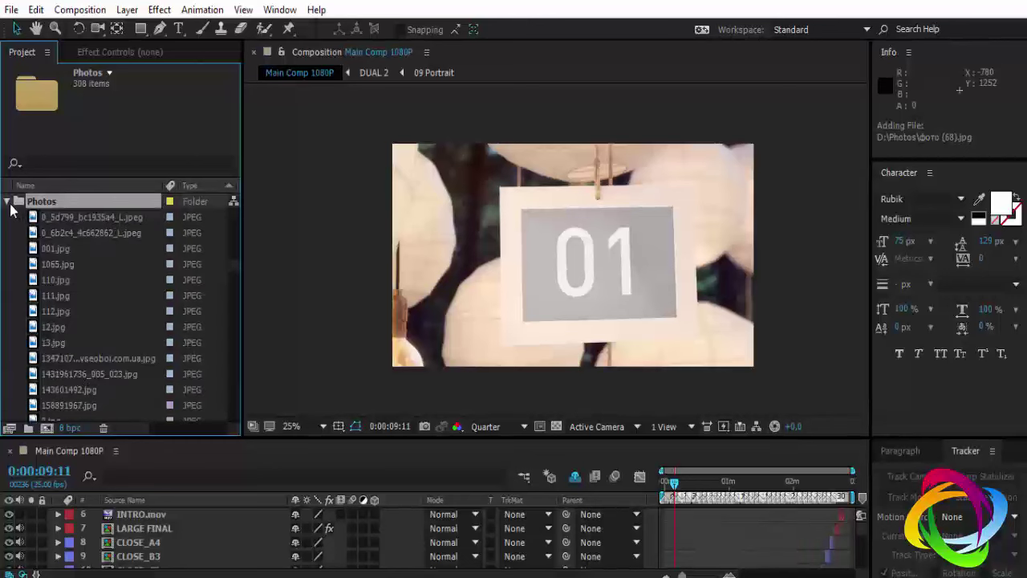
pyautogui.click(8, 201)
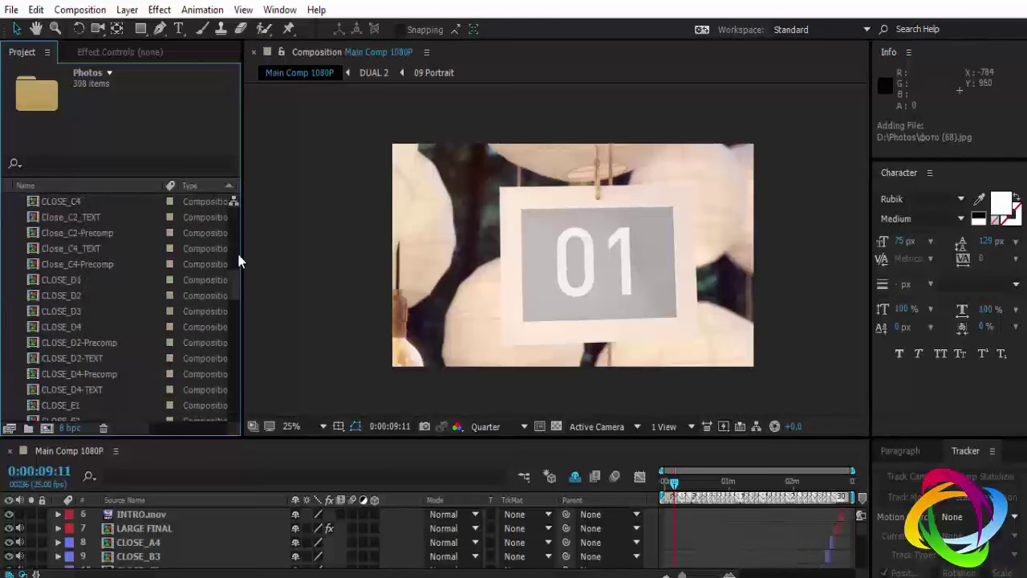
pyautogui.moveTo(233, 399); pyautogui.dragTo(238, 201)
pyautogui.click(90, 205)
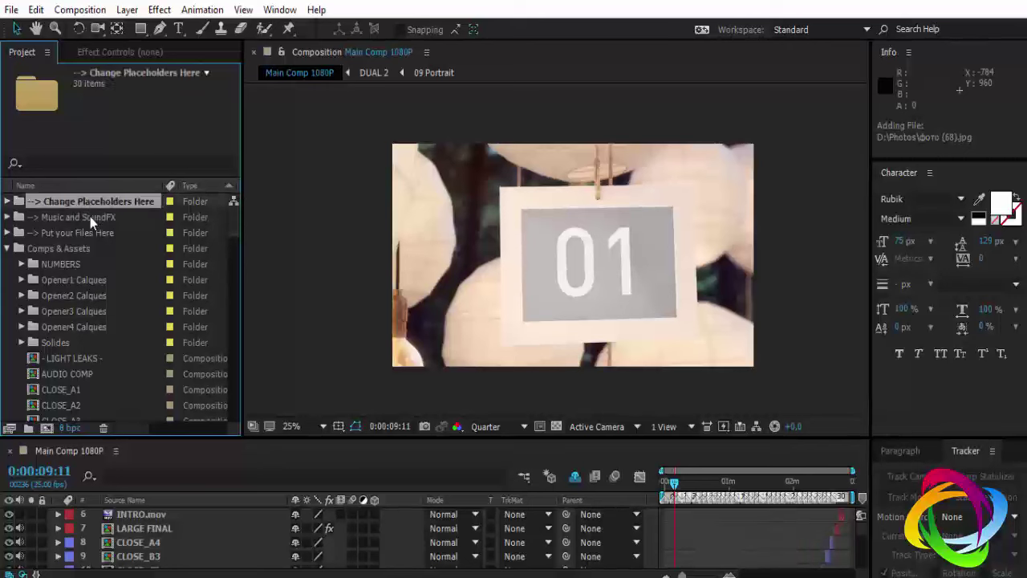
# Expand Change Placeholders Here, preview placeholders 01–06, then open 01 Landscape
pyautogui.scroll(-3, 695, 492)
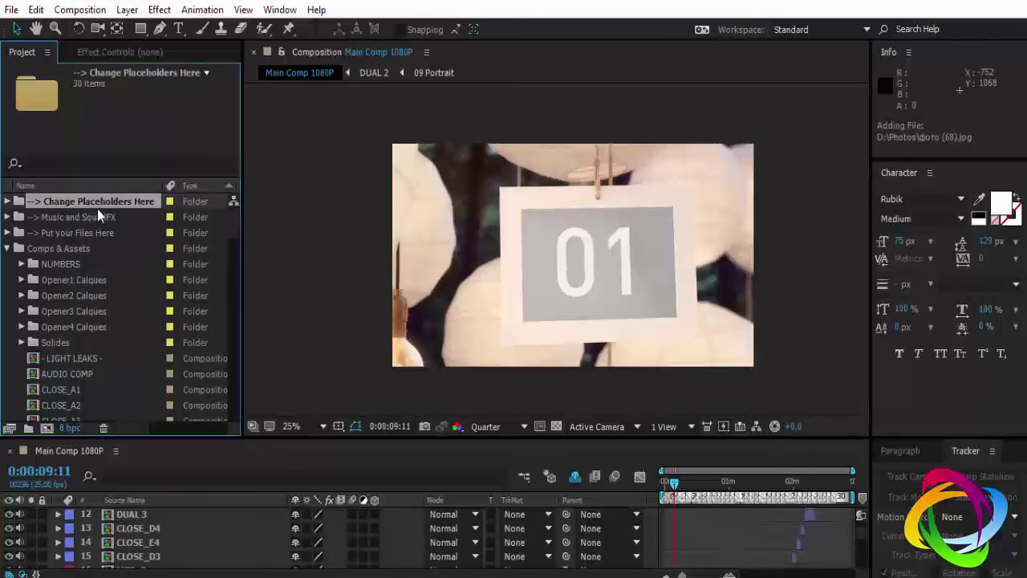
pyautogui.click(7, 202)
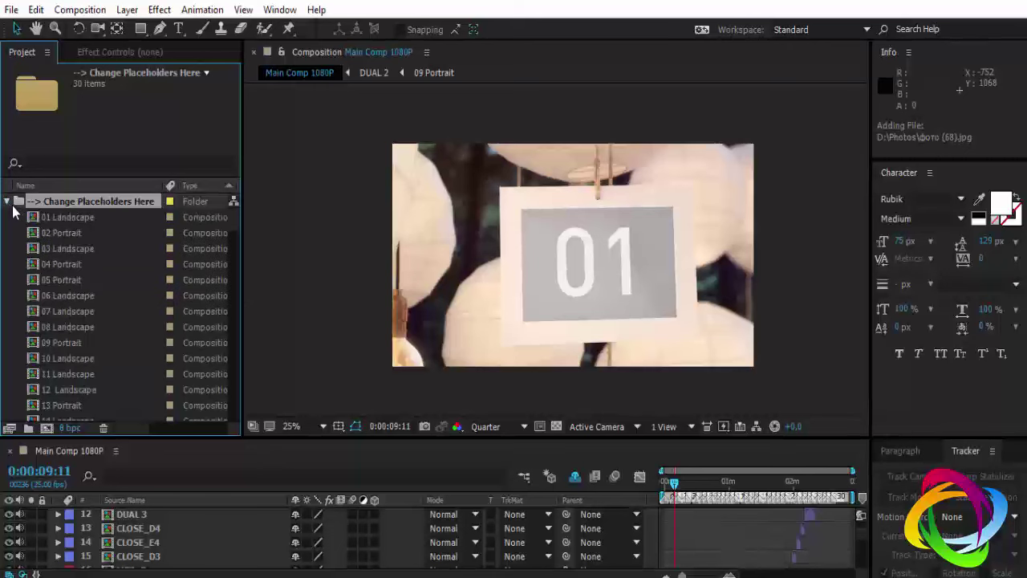
pyautogui.click(71, 219)
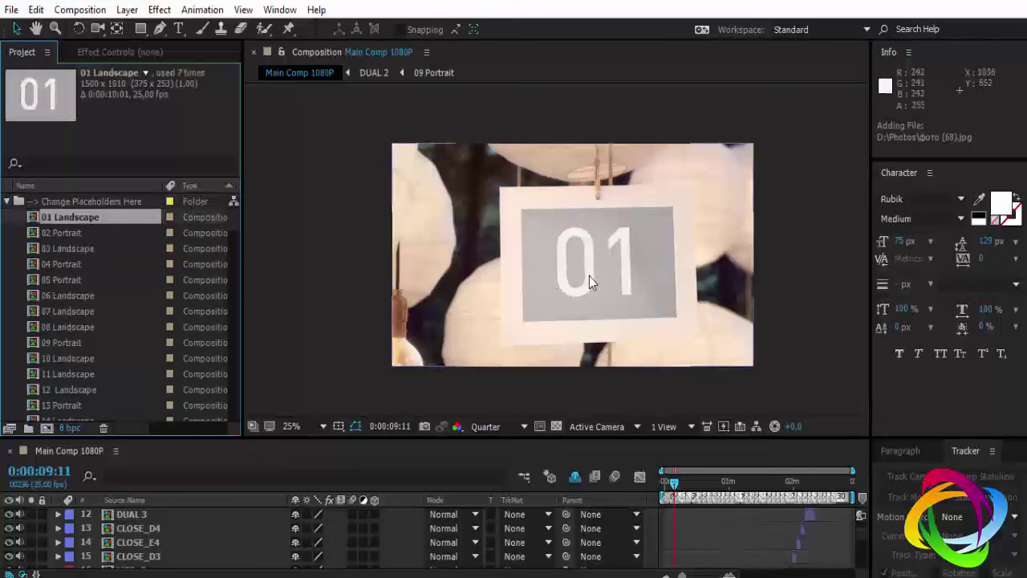
pyautogui.click(57, 231)
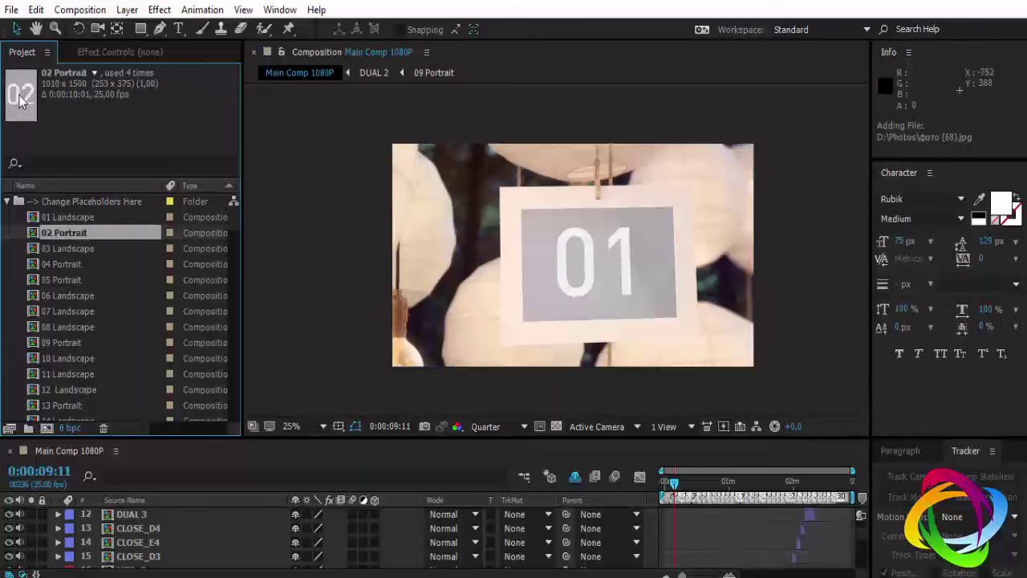
pyautogui.click(59, 250)
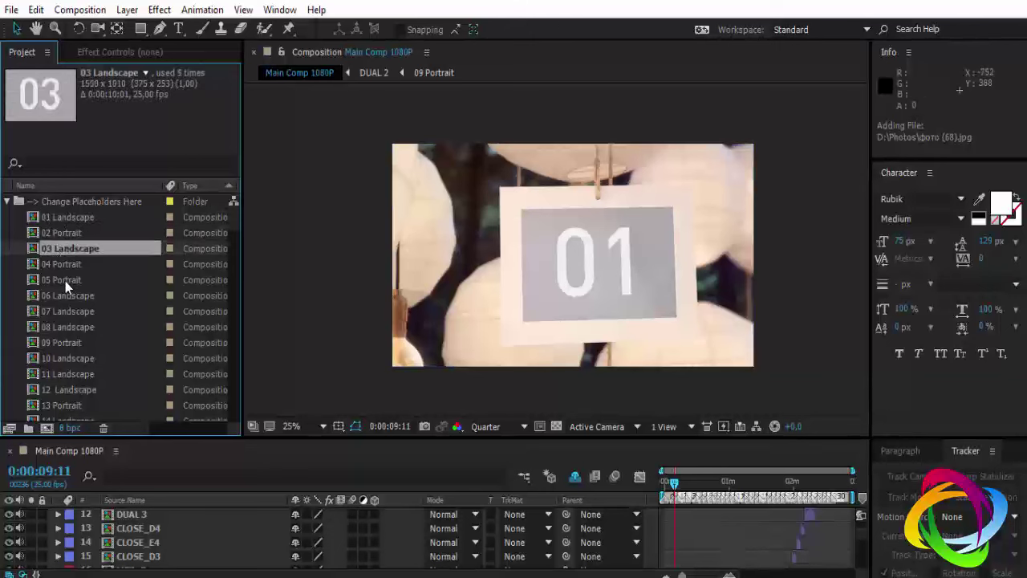
pyautogui.click(64, 265)
pyautogui.click(62, 281)
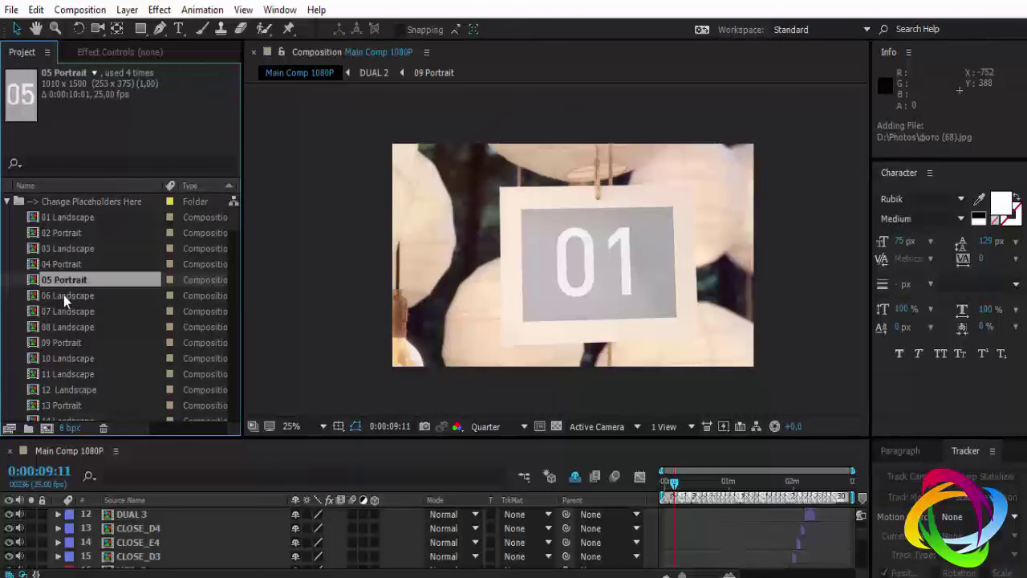
pyautogui.click(64, 294)
pyautogui.click(69, 218)
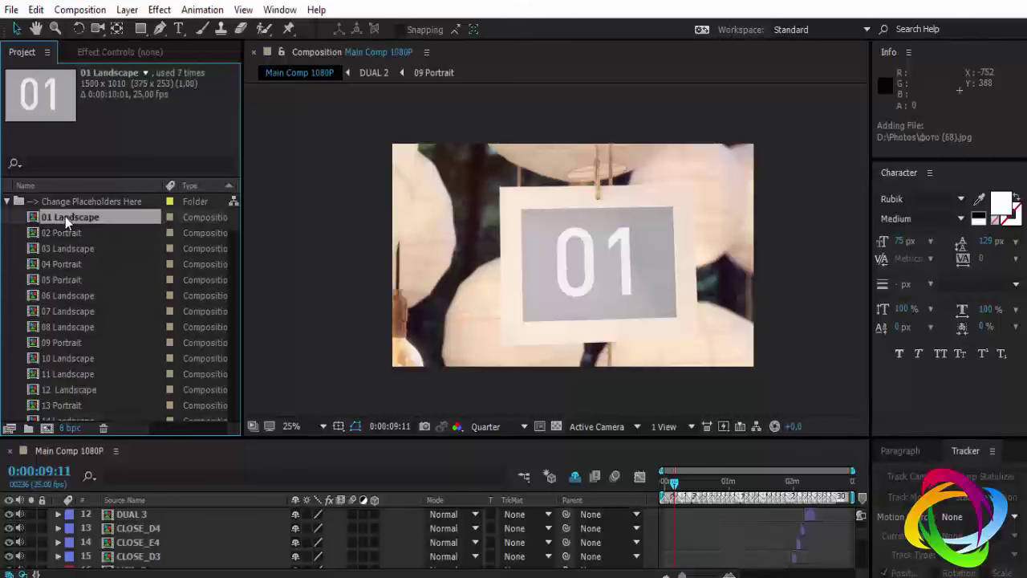
pyautogui.doubleClick(65, 217)
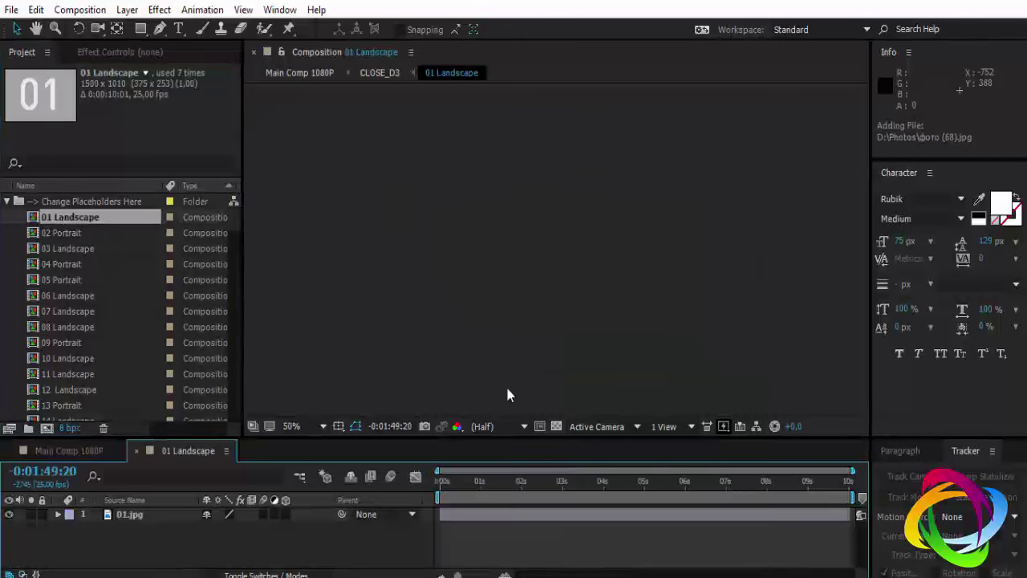
# Go to a frame showing the 01 placeholder and pick the dark-haired woman's photo from Photos
pyautogui.click(509, 497)
pyautogui.scroll(-3, 115, 296)
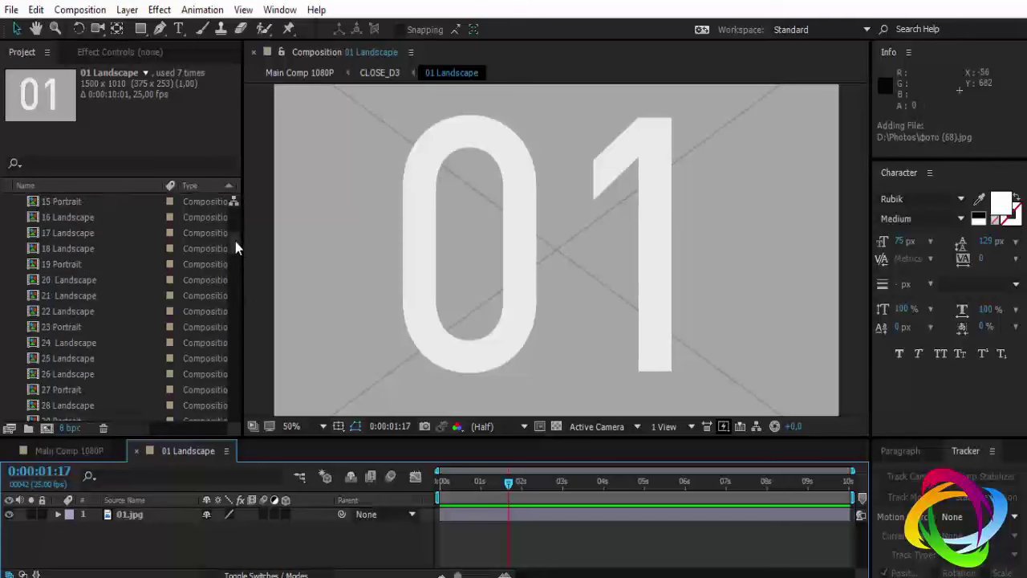
pyautogui.moveTo(235, 241); pyautogui.dragTo(253, 407)
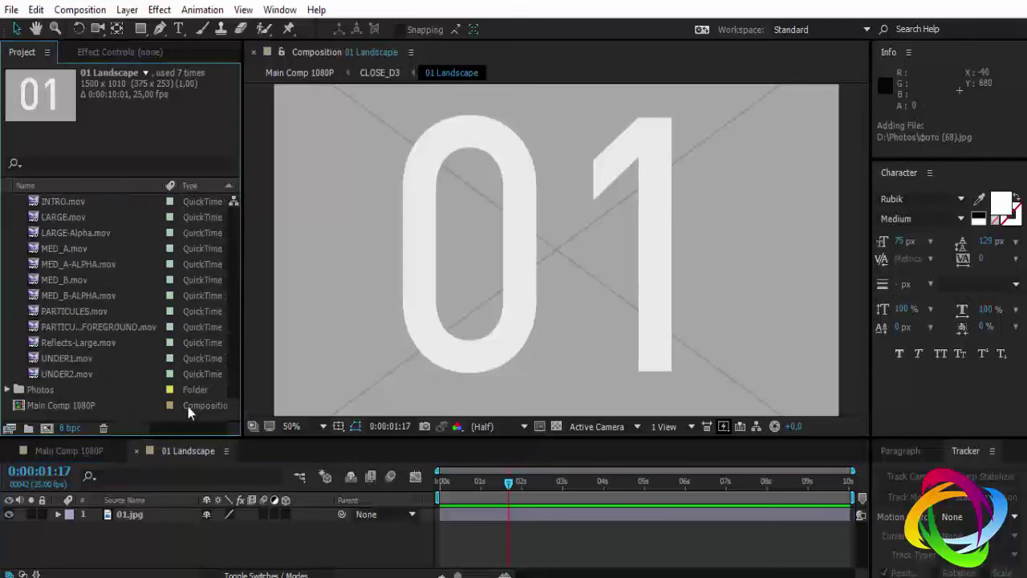
pyautogui.click(9, 390)
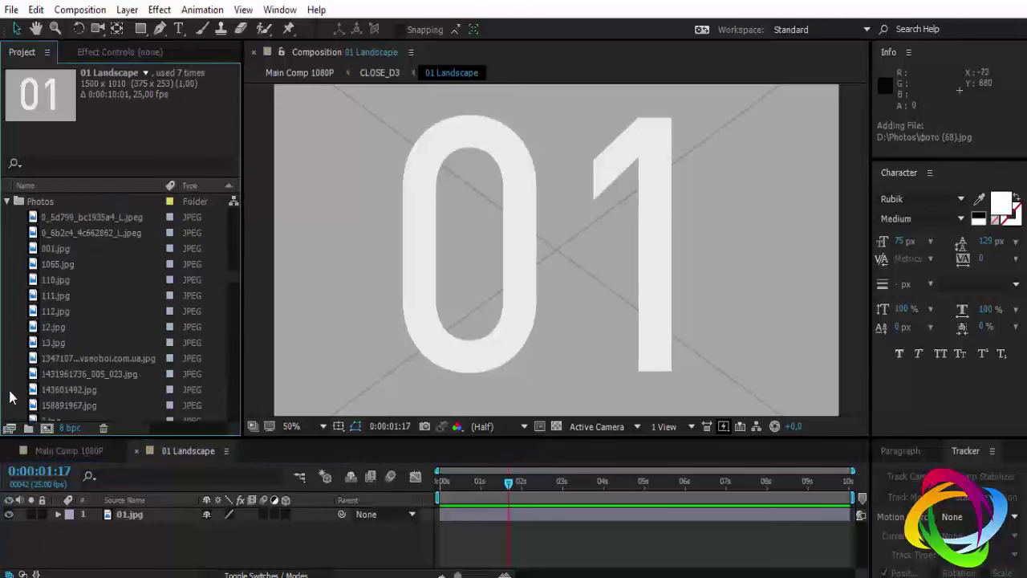
pyautogui.click(66, 234)
pyautogui.click(77, 355)
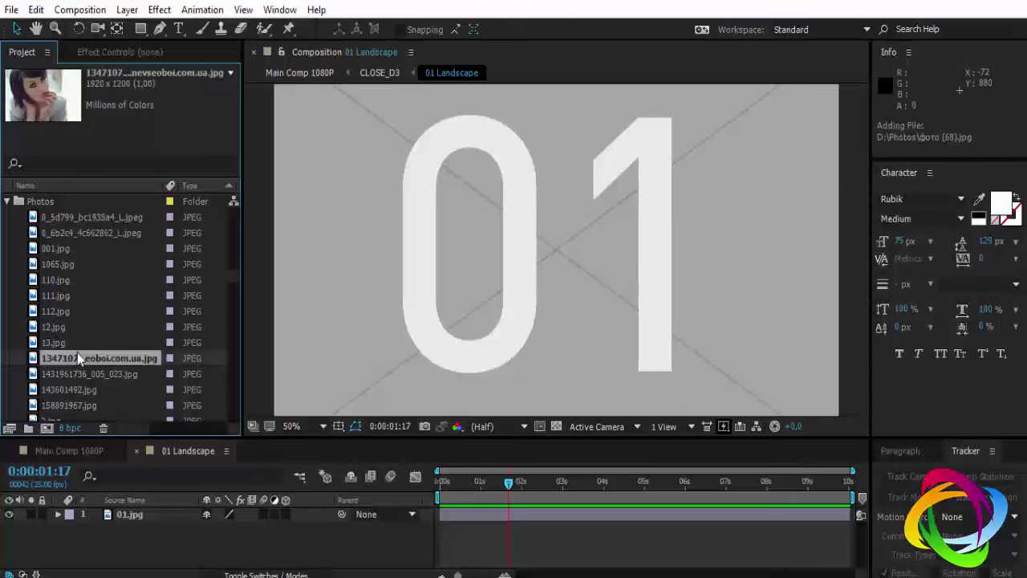
# Place the photo above 01.jpg, fill the frame with Ctrl+Alt+F, and return to Main Comp 1080P
pyautogui.moveTo(77, 354); pyautogui.dragTo(121, 518)
pyautogui.scroll(-1, 549, 259)
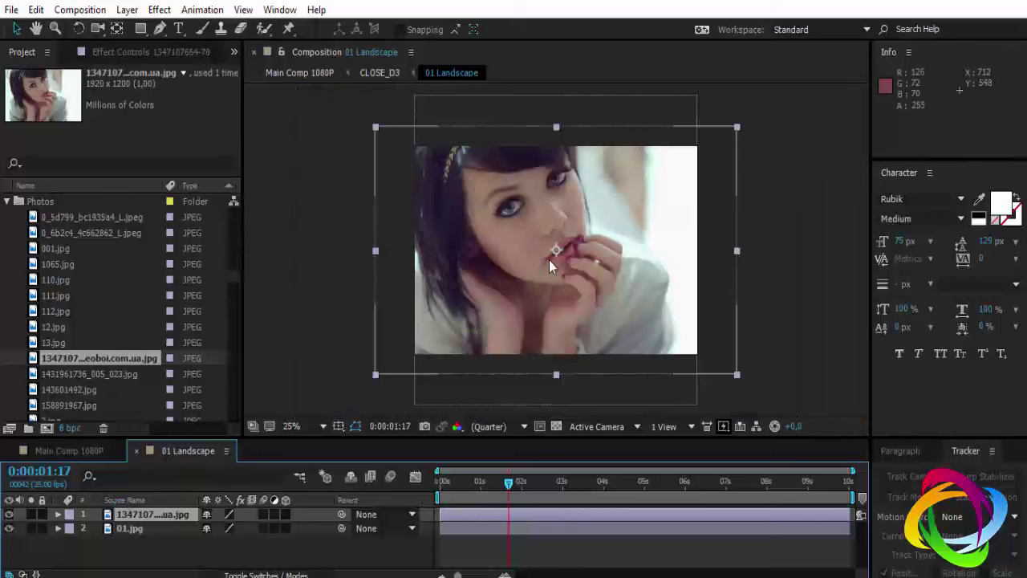
pyautogui.hotkey('ctrl', 'alt', 'f')
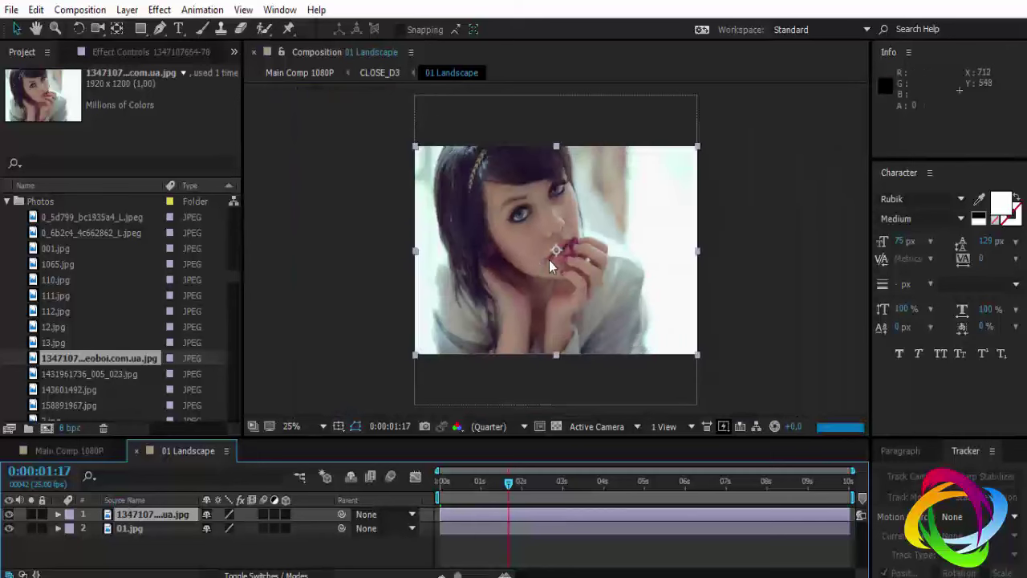
pyautogui.click(136, 451)
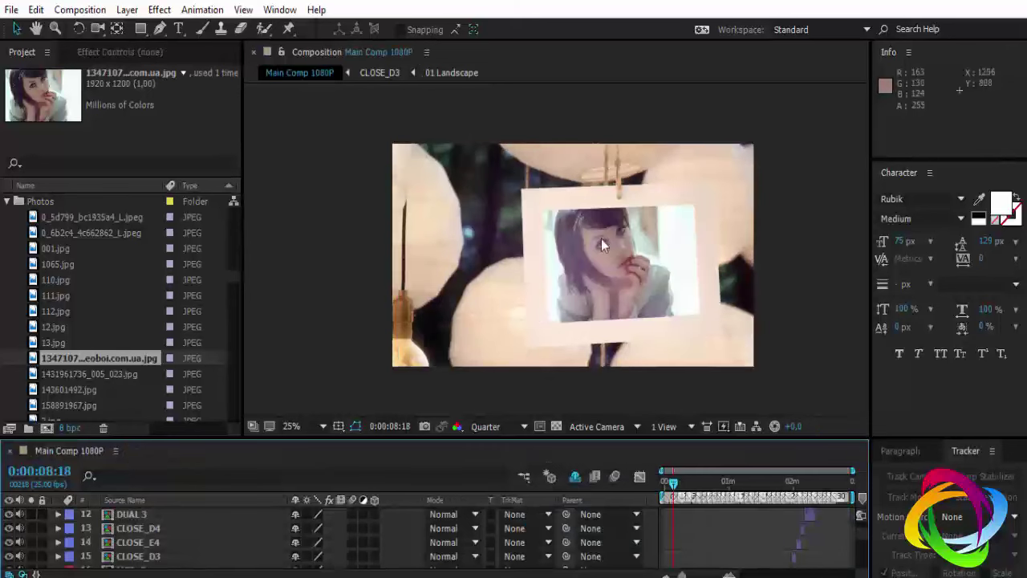
pyautogui.moveTo(233, 276); pyautogui.dragTo(231, 201)
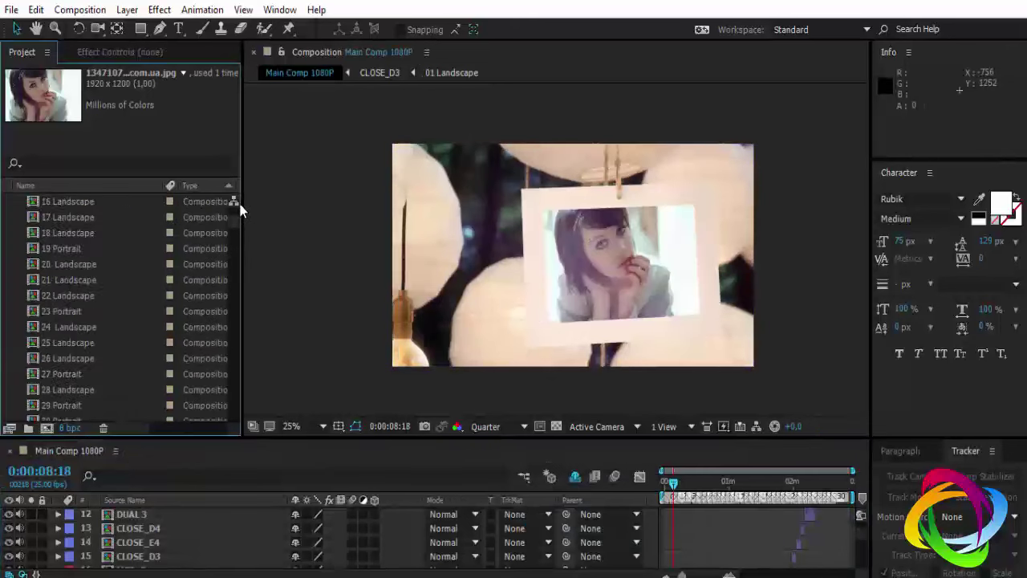
pyautogui.click(61, 216)
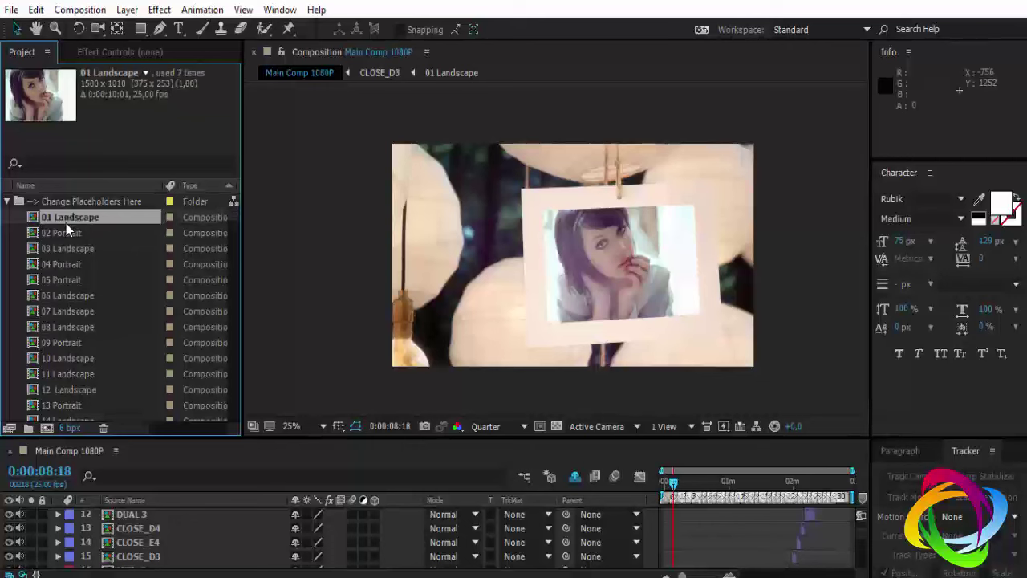
# Open the 02 Portrait placeholder composition at a frame where it shows
pyautogui.click(65, 233)
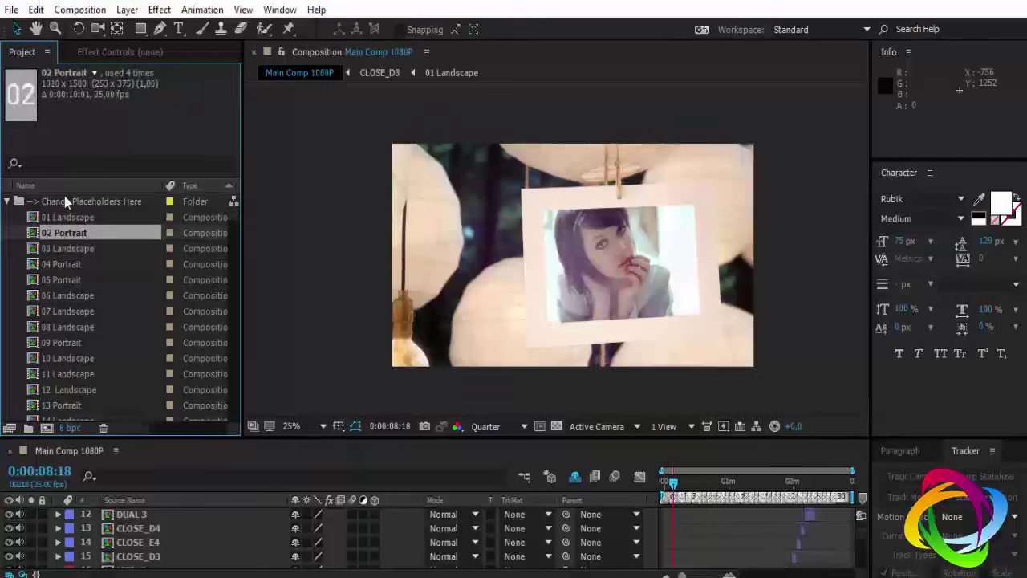
pyautogui.doubleClick(70, 230)
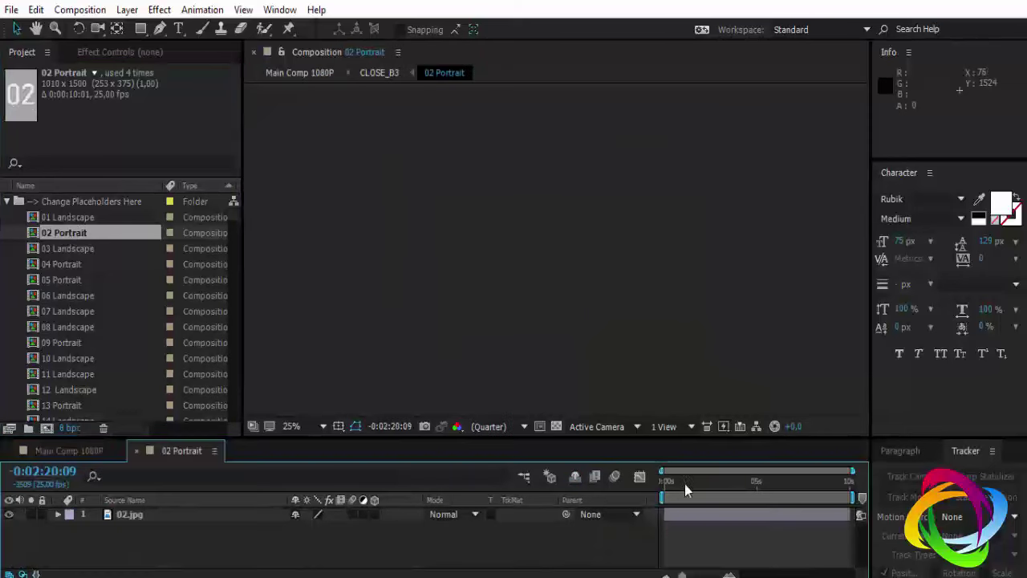
pyautogui.click(762, 504)
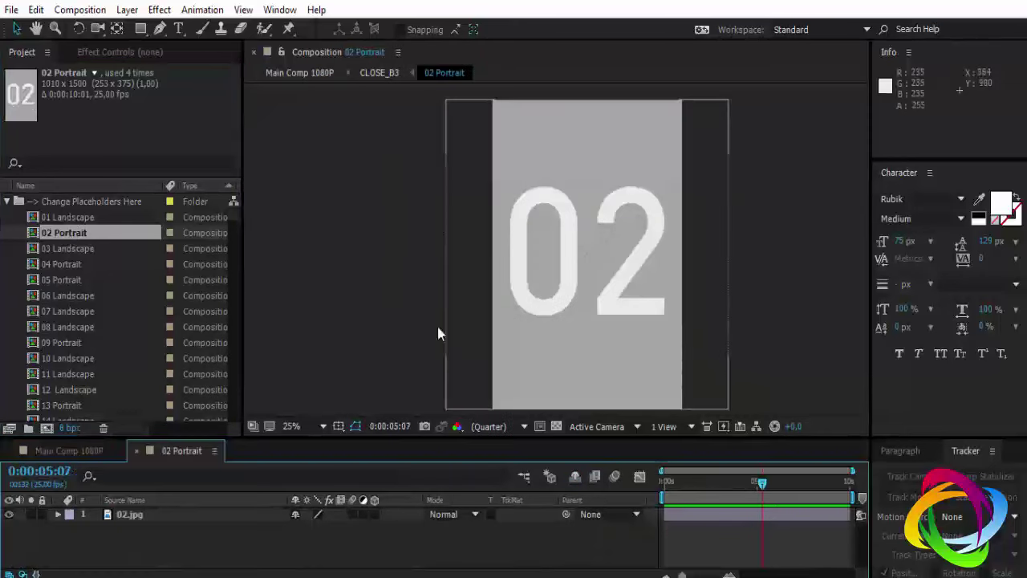
# Preview candidate photos pic13, pic15, pic21, pic22, ma50 and ma19 in the Project panel
pyautogui.scroll(-1, 114, 311)
pyautogui.scroll(-2, 223, 269)
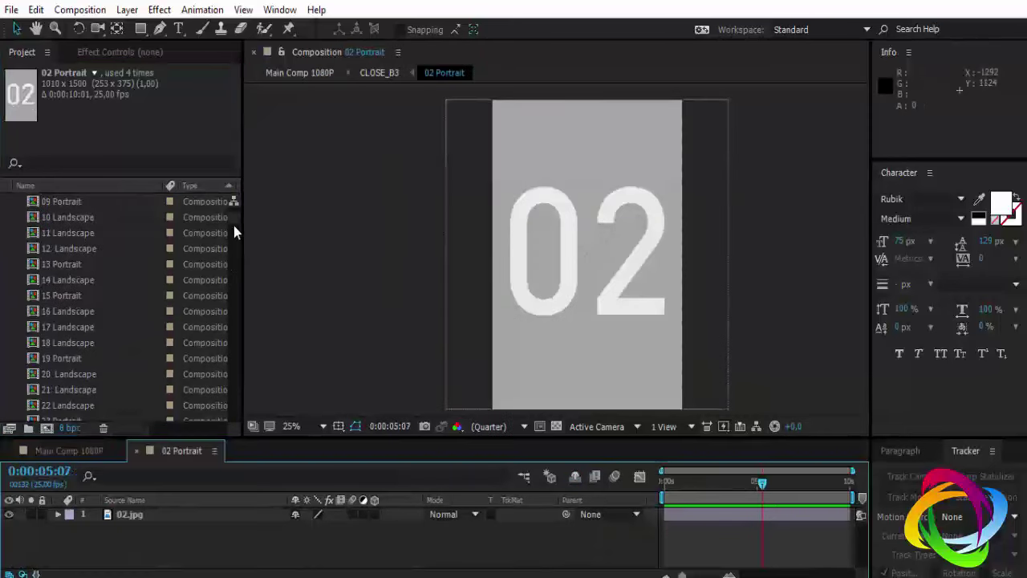
pyautogui.scroll(-8, 235, 330)
pyautogui.scroll(-4, 238, 405)
pyautogui.click(58, 313)
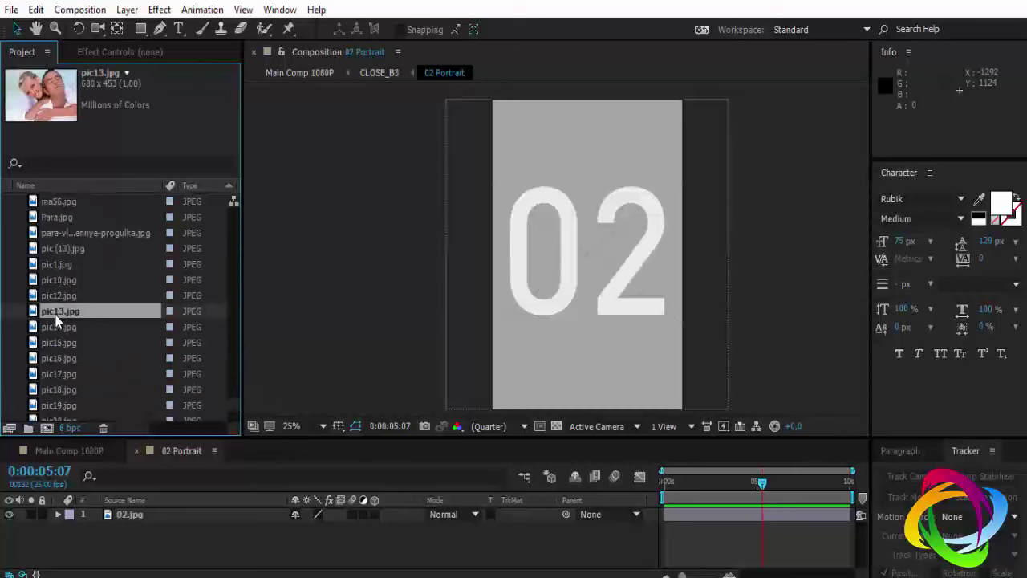
pyautogui.click(61, 338)
pyautogui.scroll(-2, 60, 347)
pyautogui.click(61, 347)
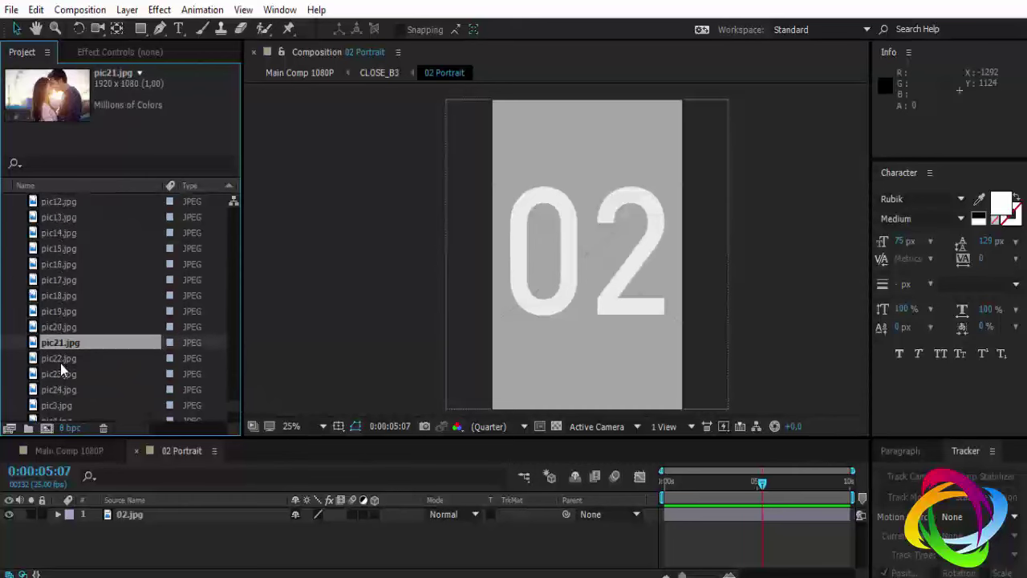
pyautogui.click(61, 358)
pyautogui.scroll(2, 59, 361)
pyautogui.scroll(3, 59, 361)
pyautogui.click(69, 263)
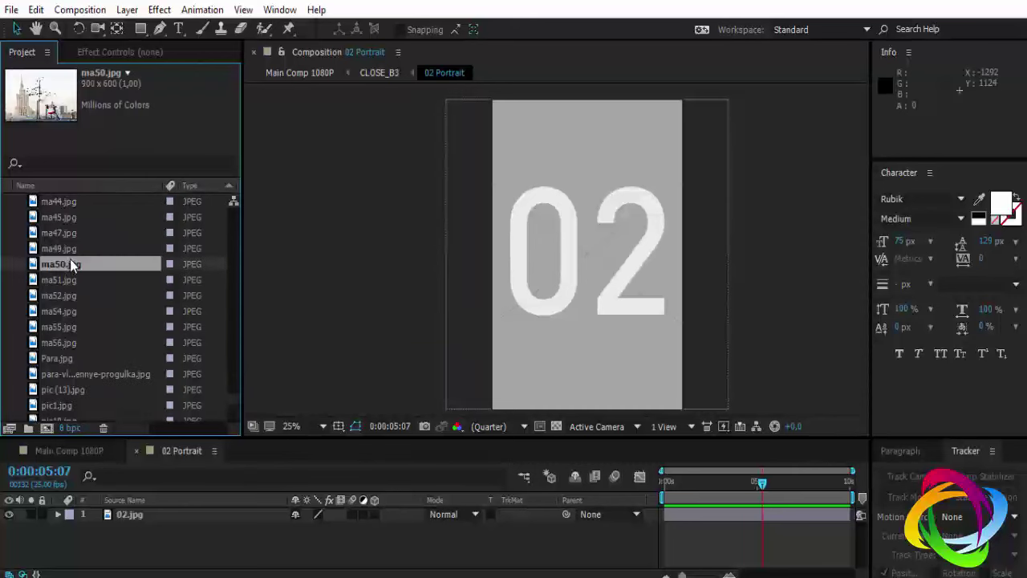
pyautogui.scroll(2, 68, 255)
pyautogui.scroll(2, 64, 260)
pyautogui.click(67, 248)
pyautogui.scroll(3, 65, 244)
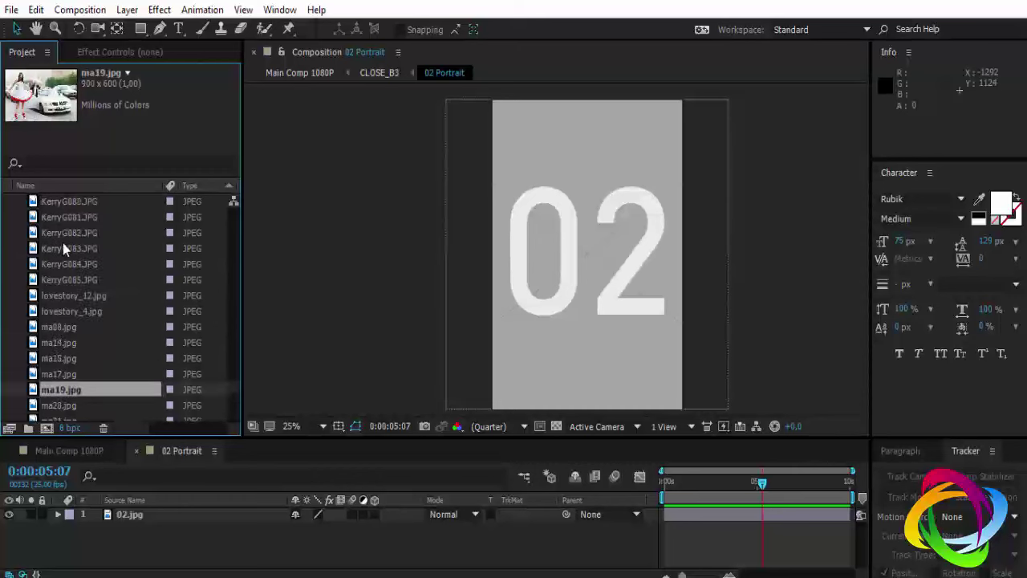
pyautogui.scroll(3, 65, 250)
# Add KerryG074.jpg to 02 Portrait, fit it to comp height, and close the tab
pyautogui.moveTo(69, 249); pyautogui.dragTo(129, 508)
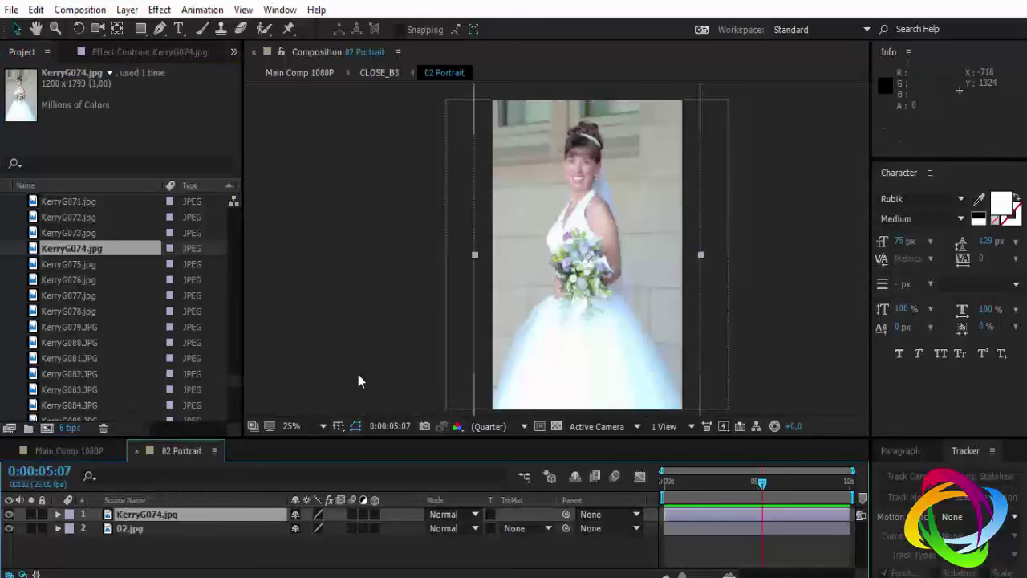
pyautogui.hotkey('ctrl', 'alt', 'shift', 'h')
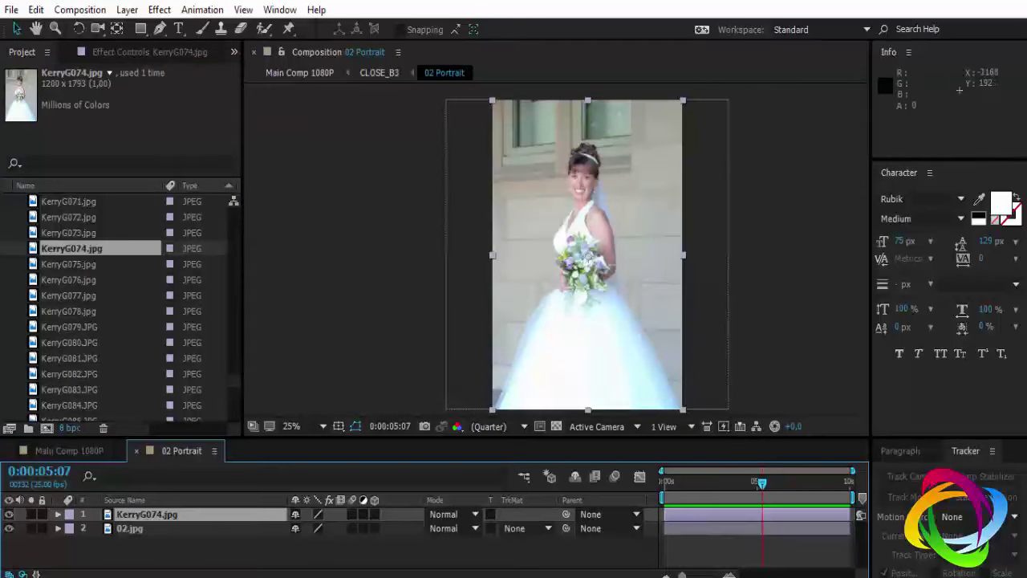
pyautogui.click(136, 450)
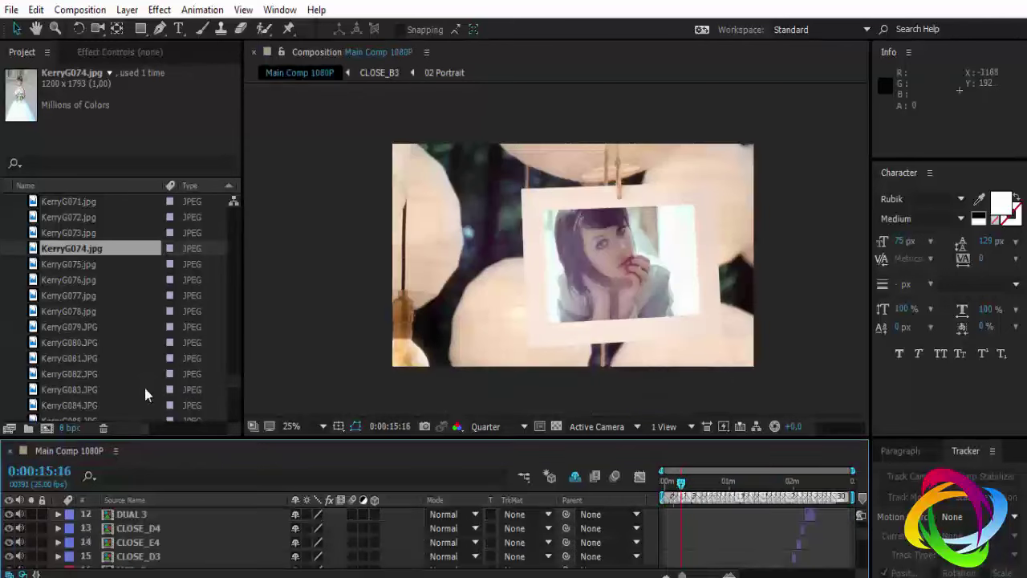
# Save a copy of the project to Área de Trabalho as Lantern_Night-LONG-30_Placeholders (converted)
pyautogui.click(12, 10)
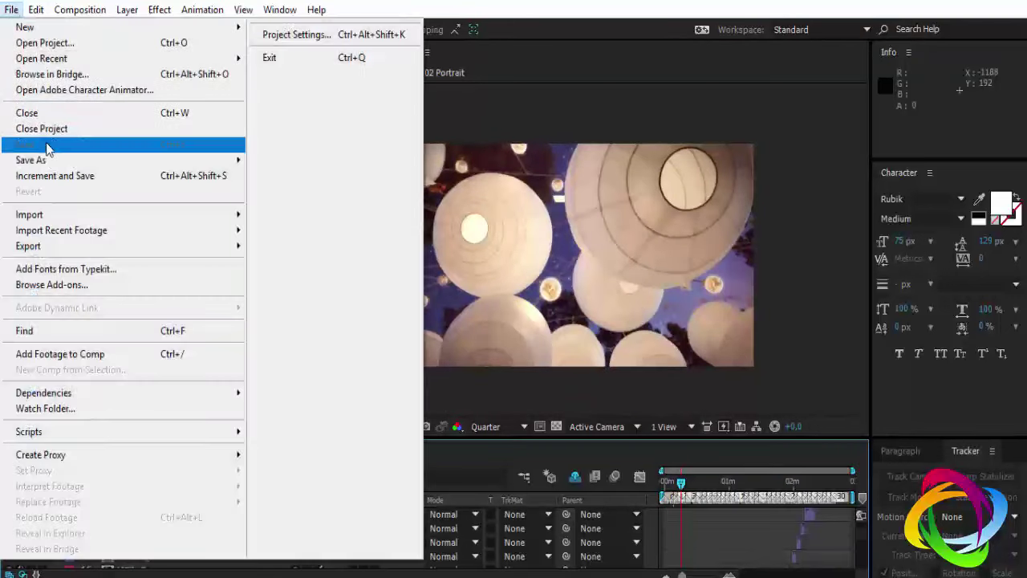
pyautogui.moveTo(45, 159)
pyautogui.click(351, 163)
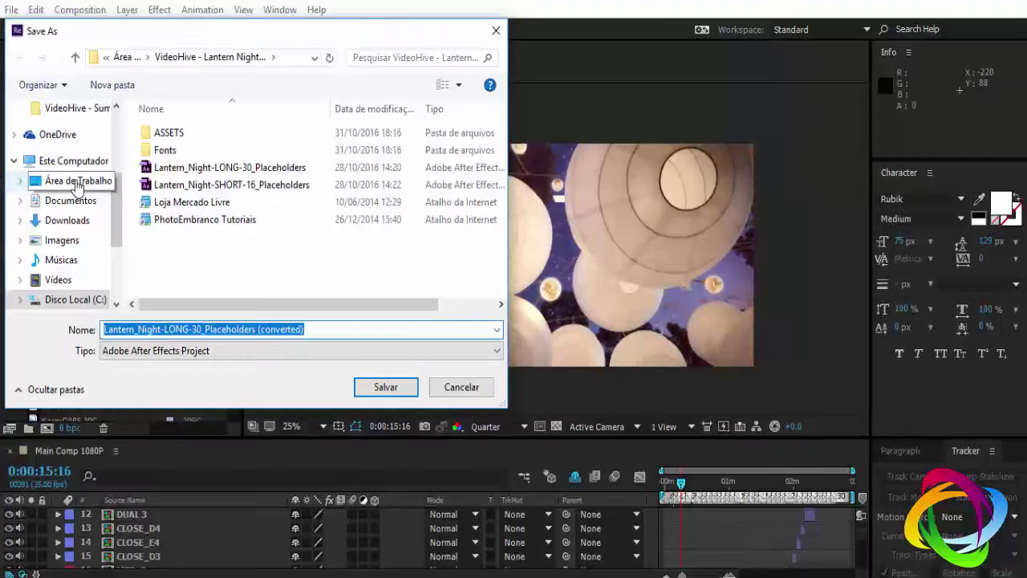
pyautogui.click(81, 181)
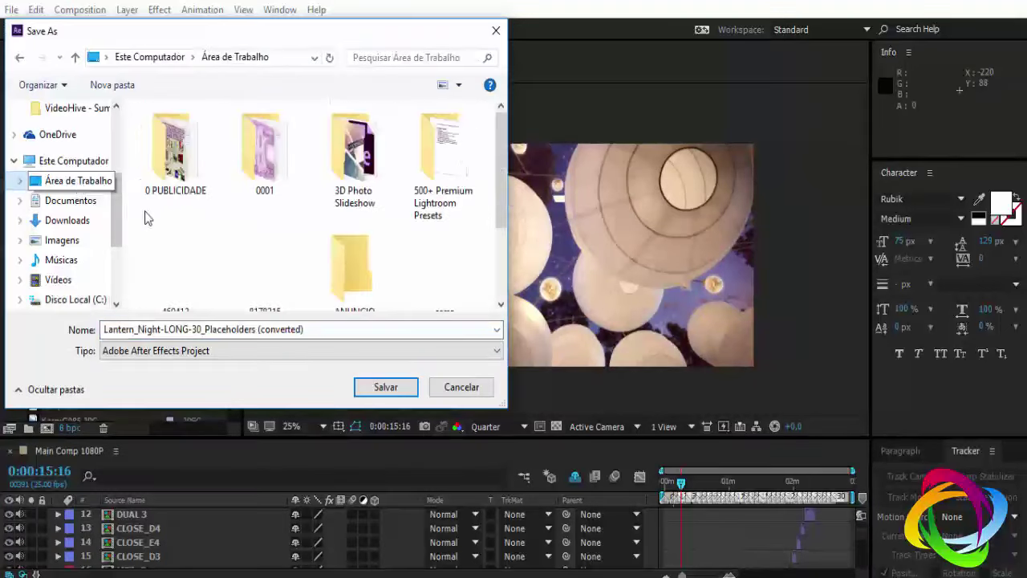
pyautogui.click(385, 387)
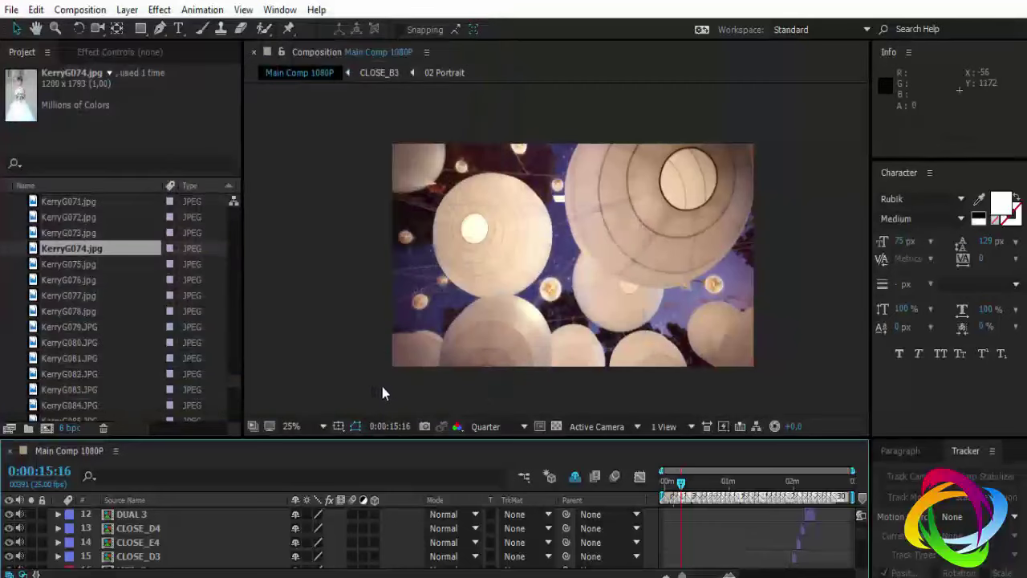
# Set the time to 0:00:10:13 and select 03 Landscape in the Project panel
pyautogui.scroll(-2, 718, 515)
pyautogui.scroll(-2, 716, 517)
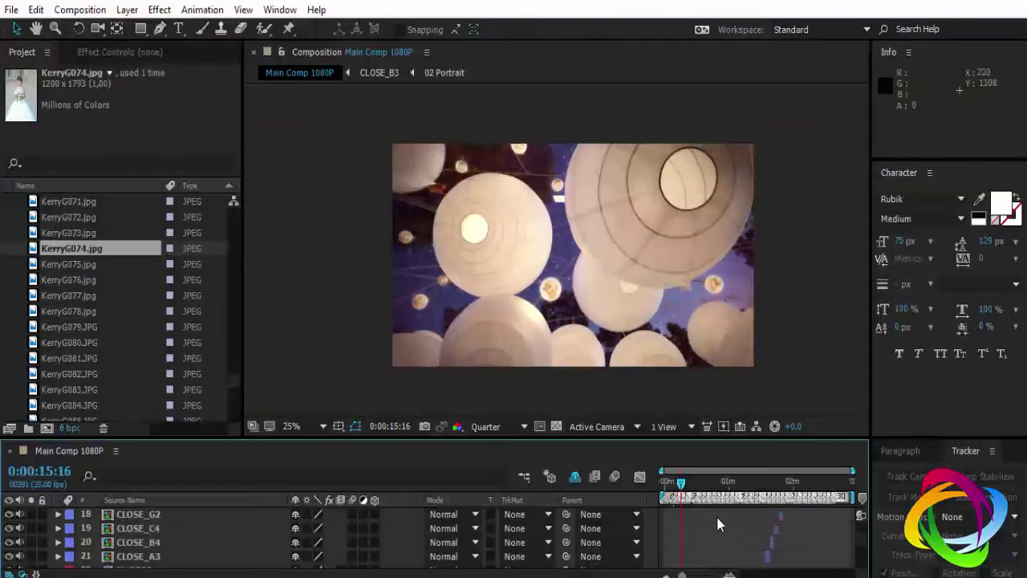
pyautogui.scroll(-5, 716, 516)
pyautogui.scroll(-5, 653, 528)
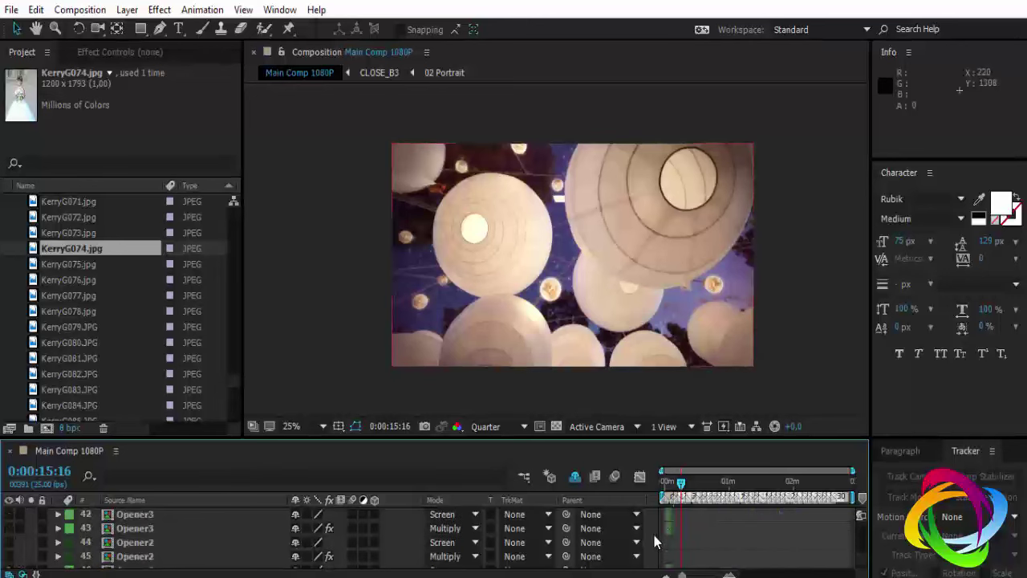
pyautogui.click(675, 482)
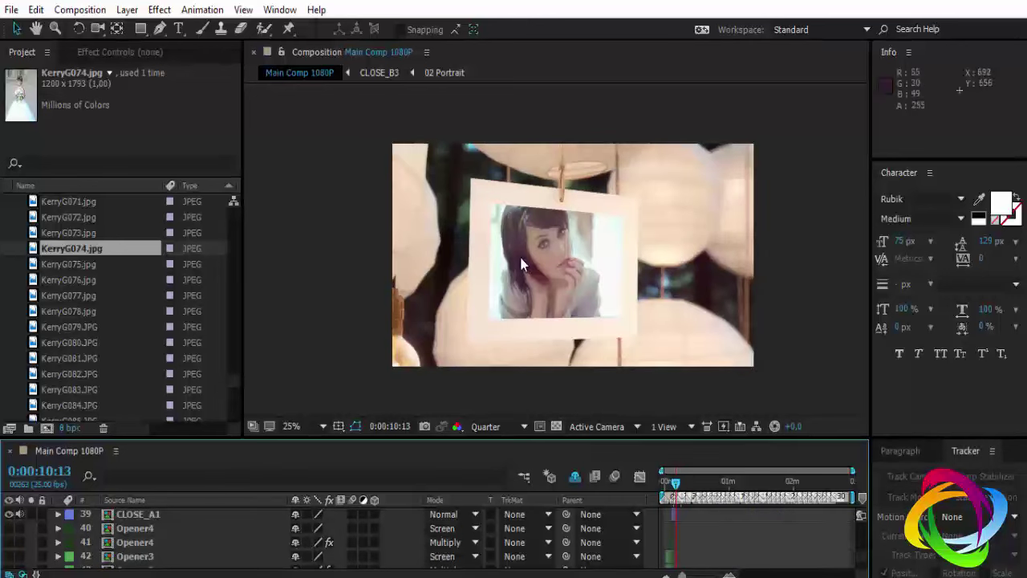
pyautogui.moveTo(234, 376); pyautogui.dragTo(243, 198)
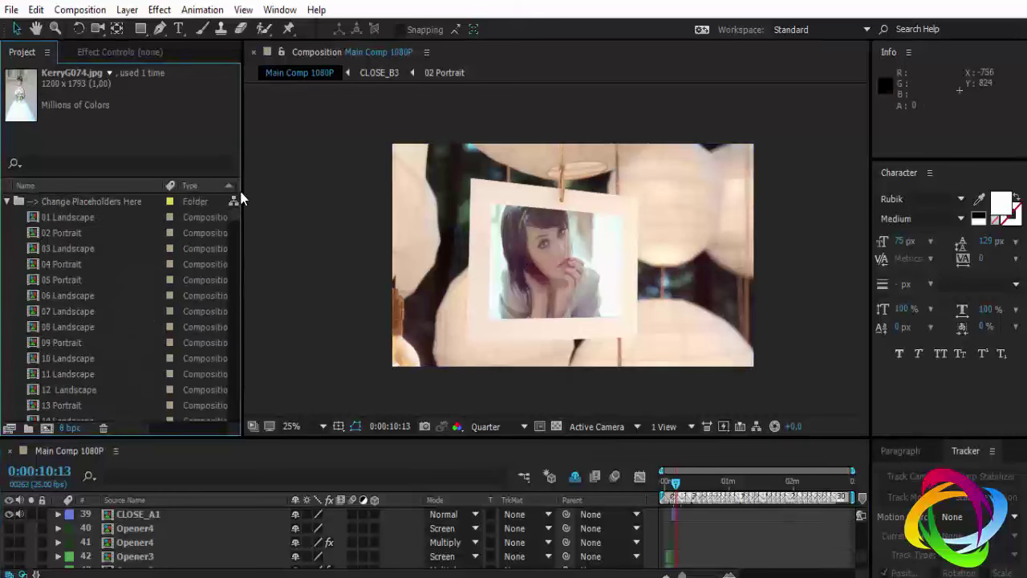
pyautogui.click(65, 248)
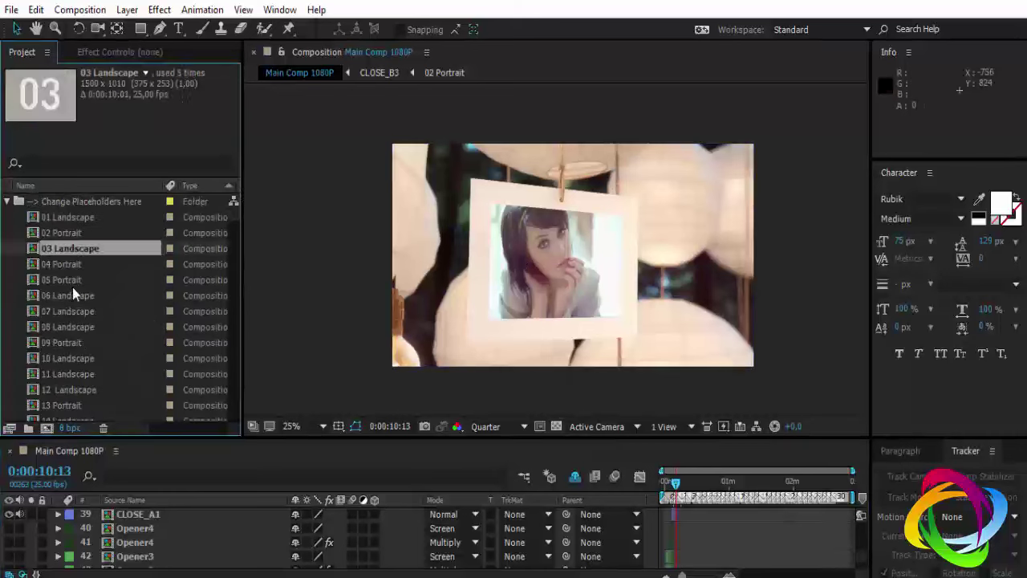
pyautogui.scroll(-1, 87, 328)
pyautogui.scroll(-1, 84, 376)
pyautogui.scroll(-1, 84, 375)
# Open the 03 Landscape placeholder at a frame where the placeholder shows
pyautogui.scroll(-1, 84, 376)
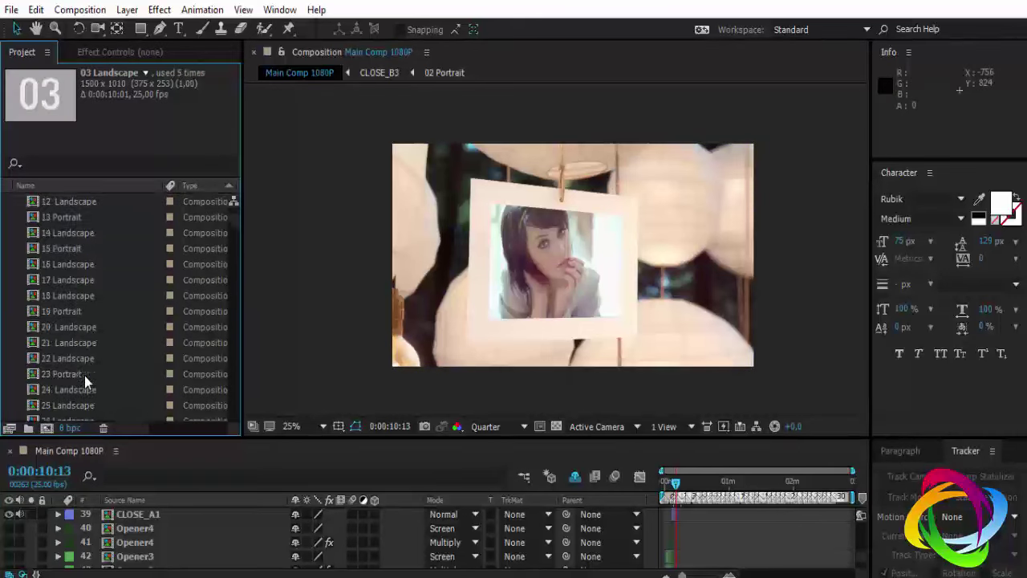
pyautogui.scroll(-1, 84, 376)
pyautogui.scroll(-2, 85, 375)
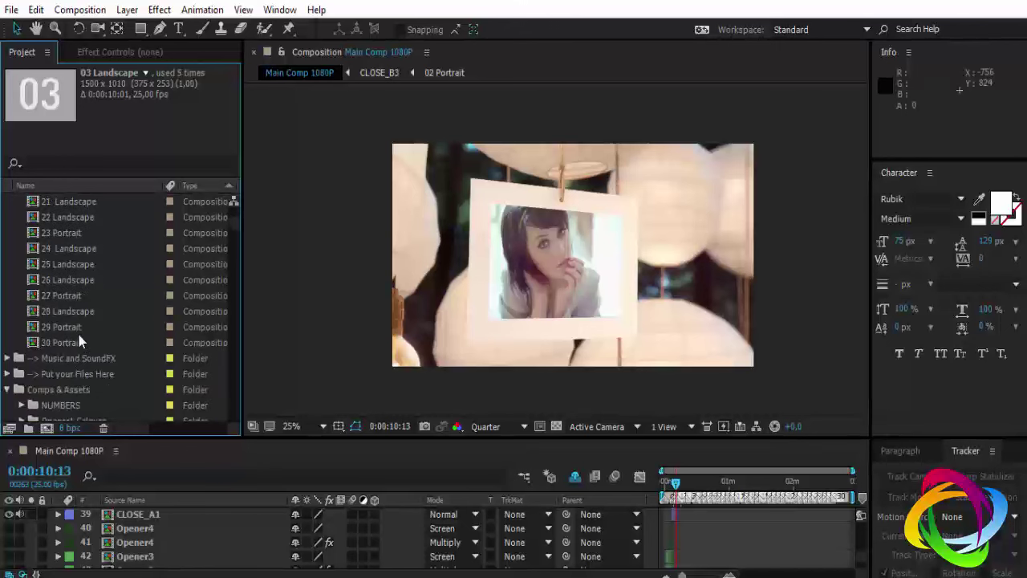
pyautogui.scroll(4, 79, 335)
pyautogui.scroll(3, 101, 267)
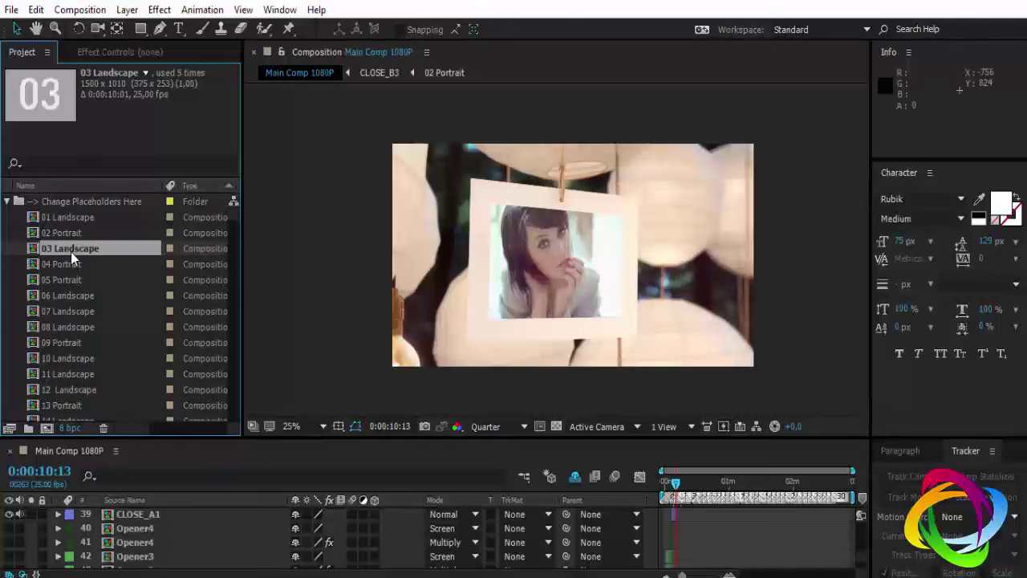
pyautogui.doubleClick(71, 252)
pyautogui.click(694, 483)
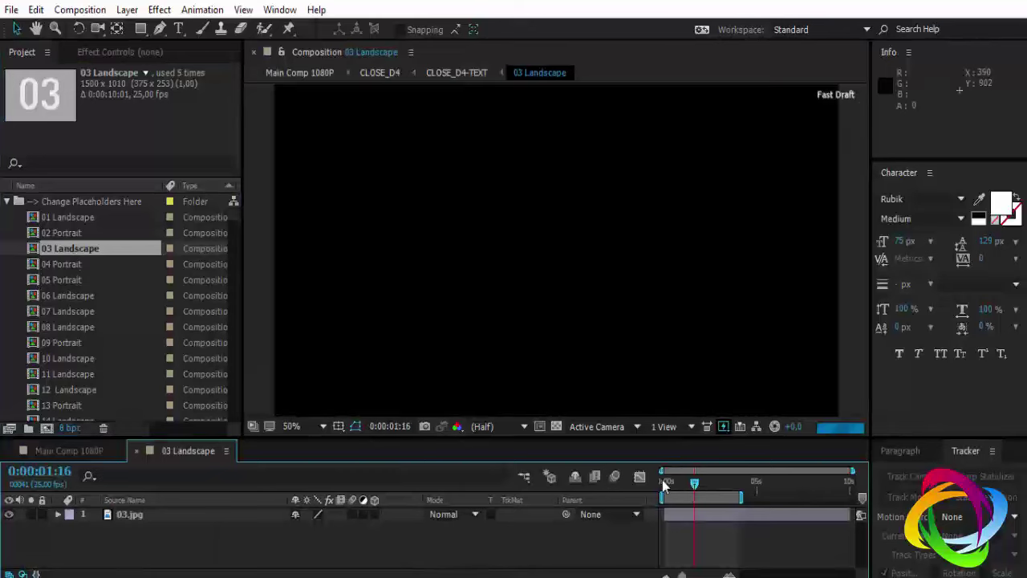
# Add KerryG062.jpg to 03 Landscape, fit it to the comp width, and close the tab
pyautogui.scroll(-2, 598, 285)
pyautogui.scroll(-2, 124, 355)
pyautogui.scroll(-2, 215, 254)
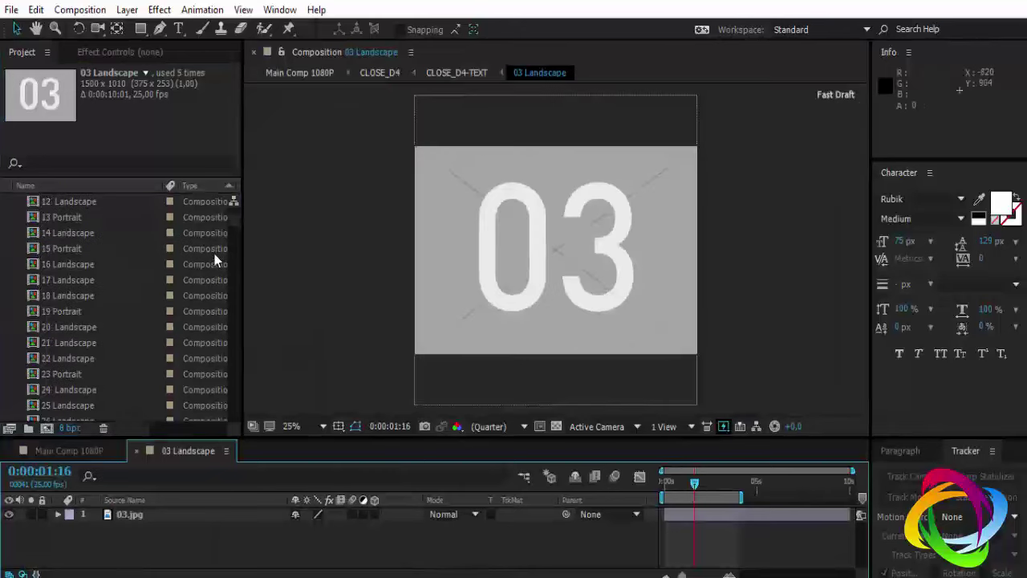
pyautogui.moveTo(233, 221); pyautogui.dragTo(232, 373)
pyautogui.click(82, 312)
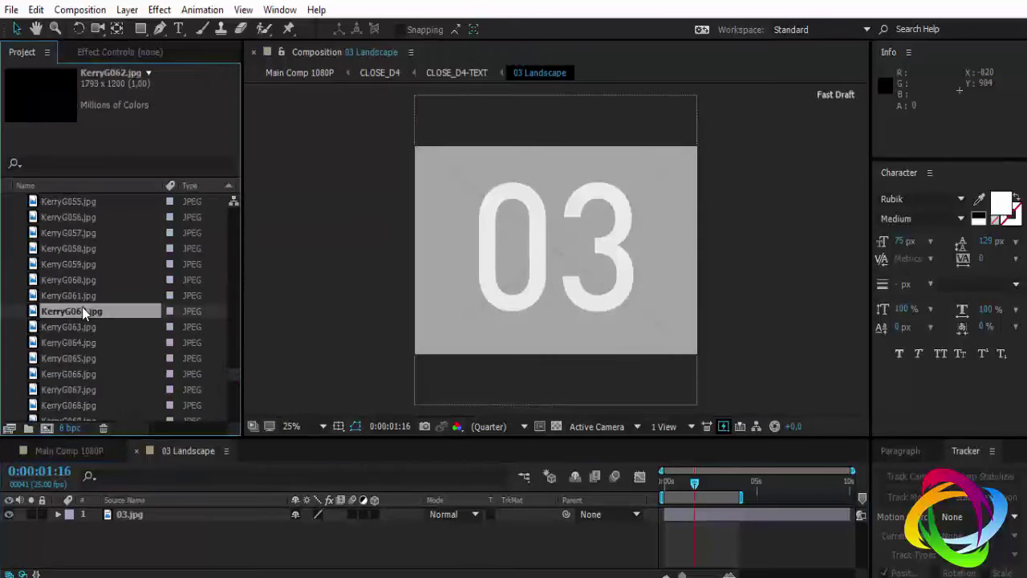
pyautogui.moveTo(81, 307); pyautogui.dragTo(132, 507)
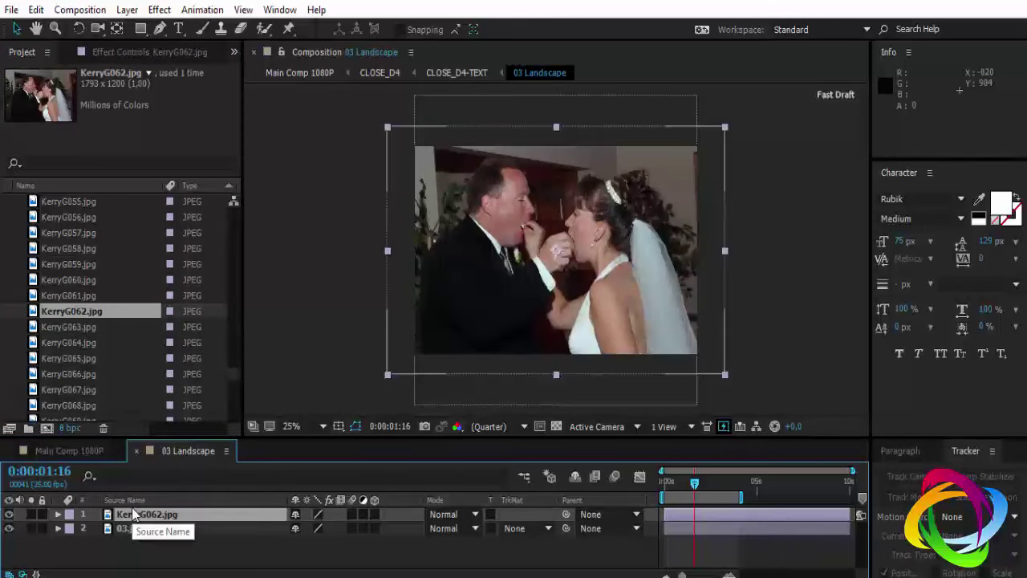
pyautogui.hotkey('ctrl', 'alt', 'shift', 'h')
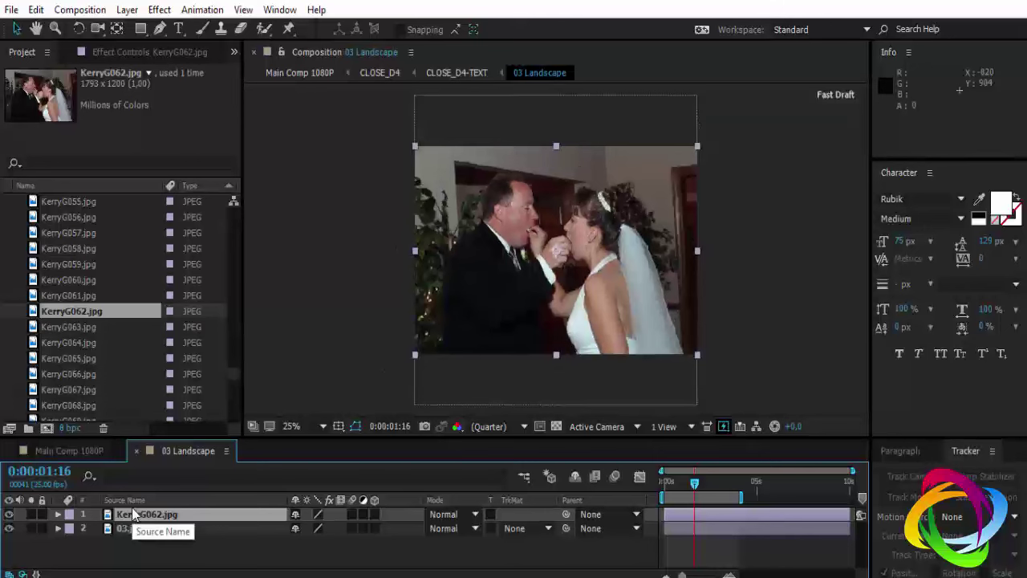
pyautogui.click(136, 451)
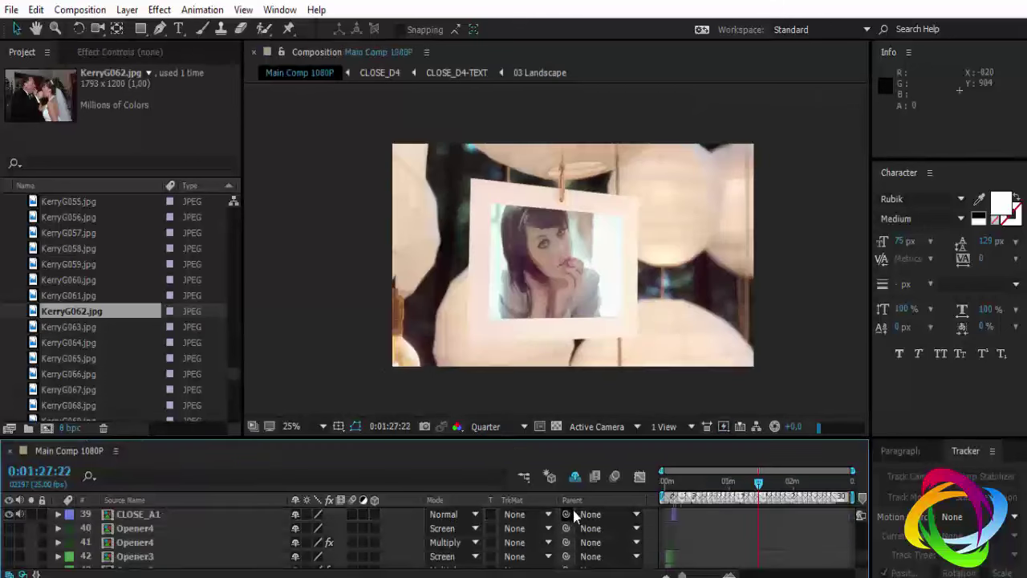
# Check the 16 card and new cake photo frames, then save the project
pyautogui.click(698, 483)
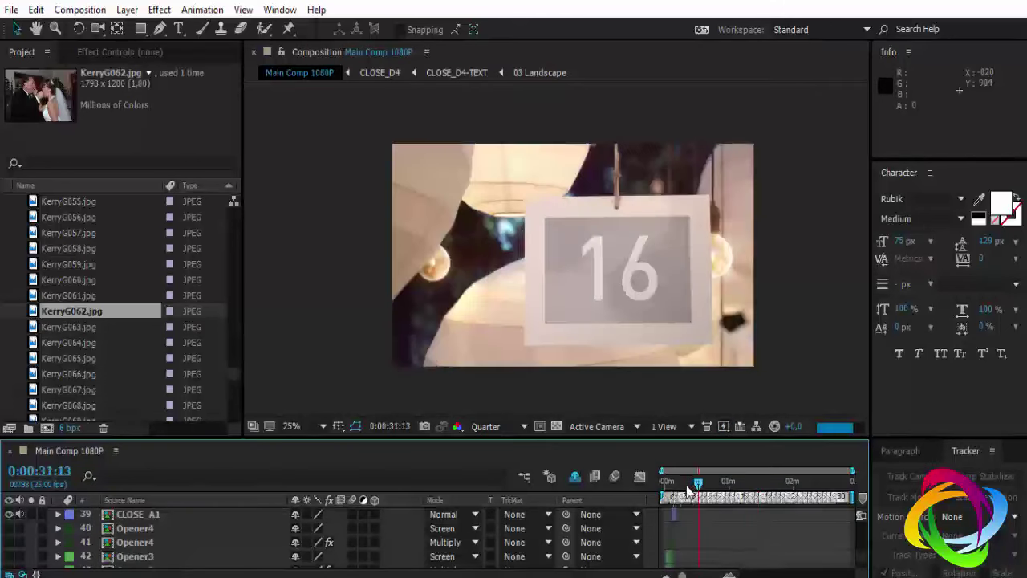
pyautogui.click(687, 483)
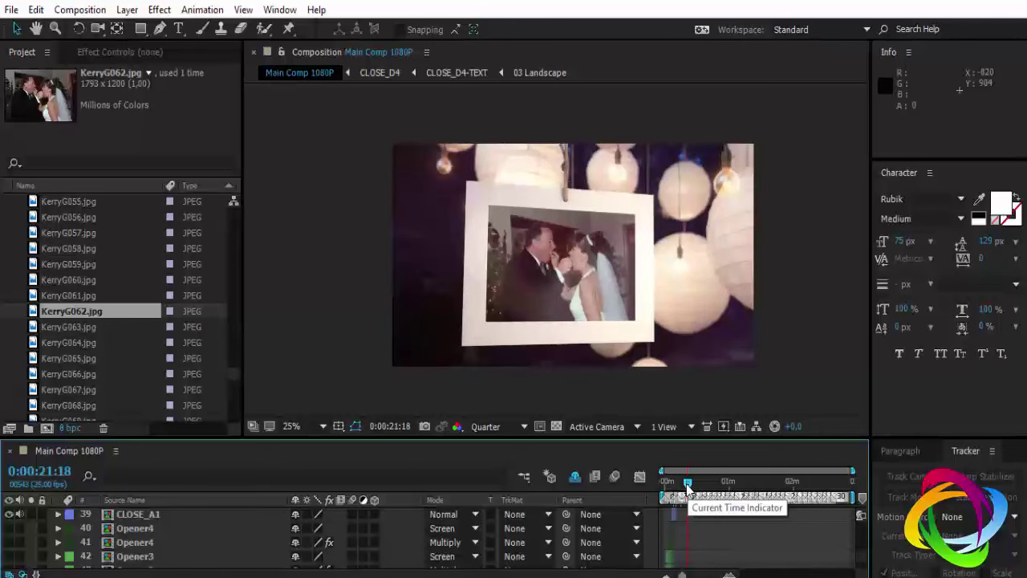
pyautogui.hotkey('ctrl', 's')
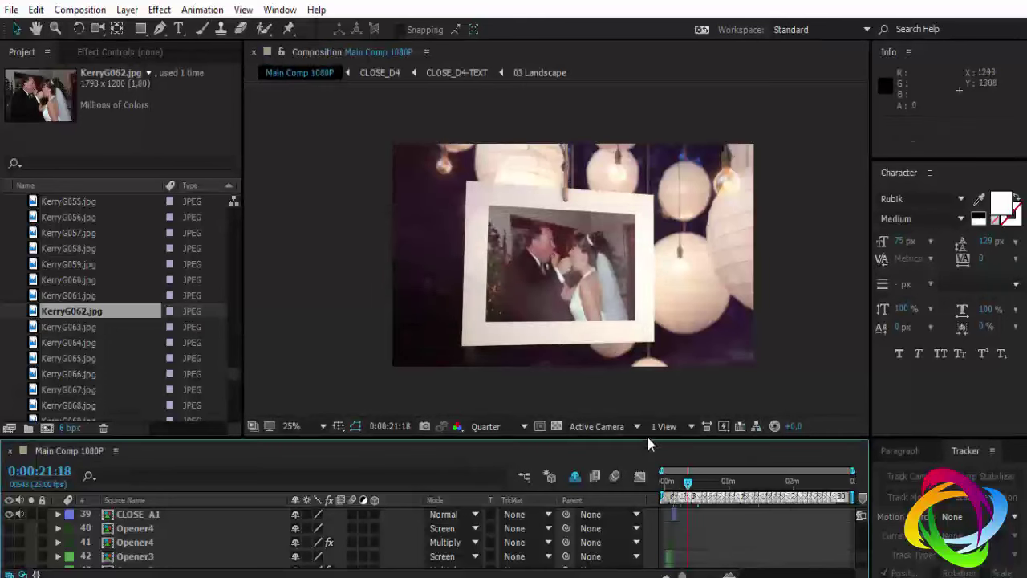
# Review the bride card, 0:00:03:13, 0:00:10:13 and 0:00:18:05 at Quarter preview resolution
pyautogui.click(679, 483)
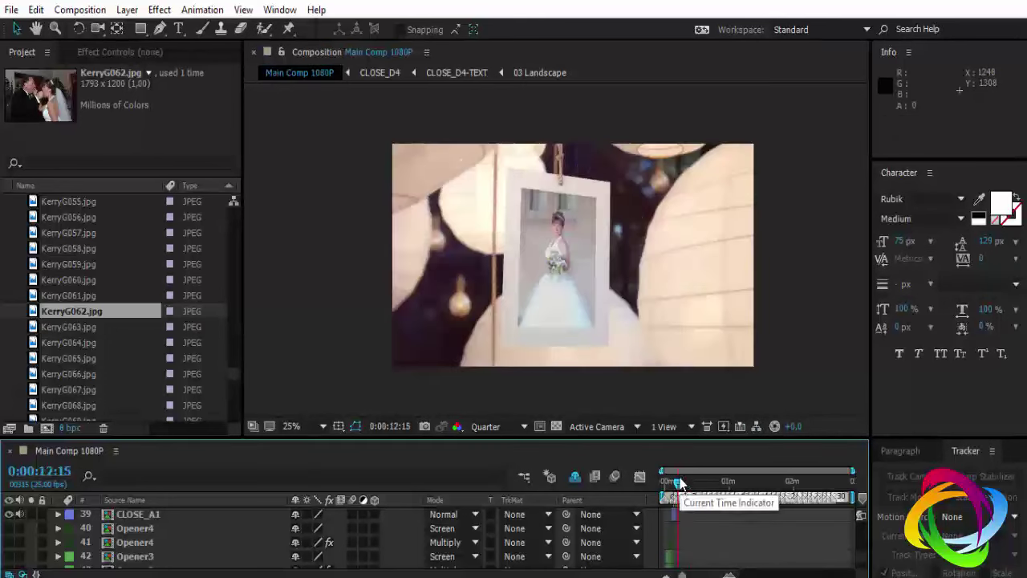
pyautogui.click(670, 486)
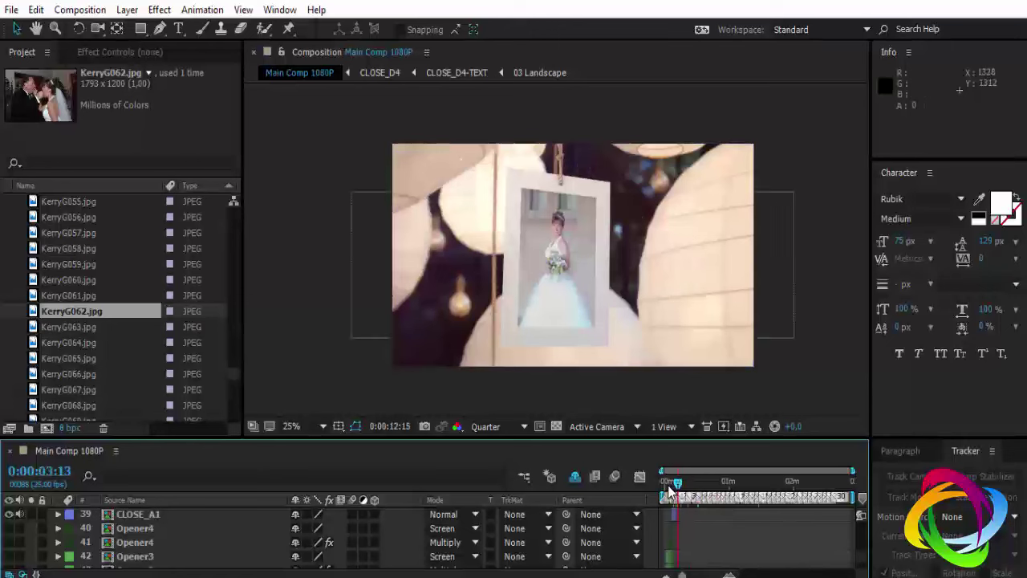
pyautogui.click(523, 427)
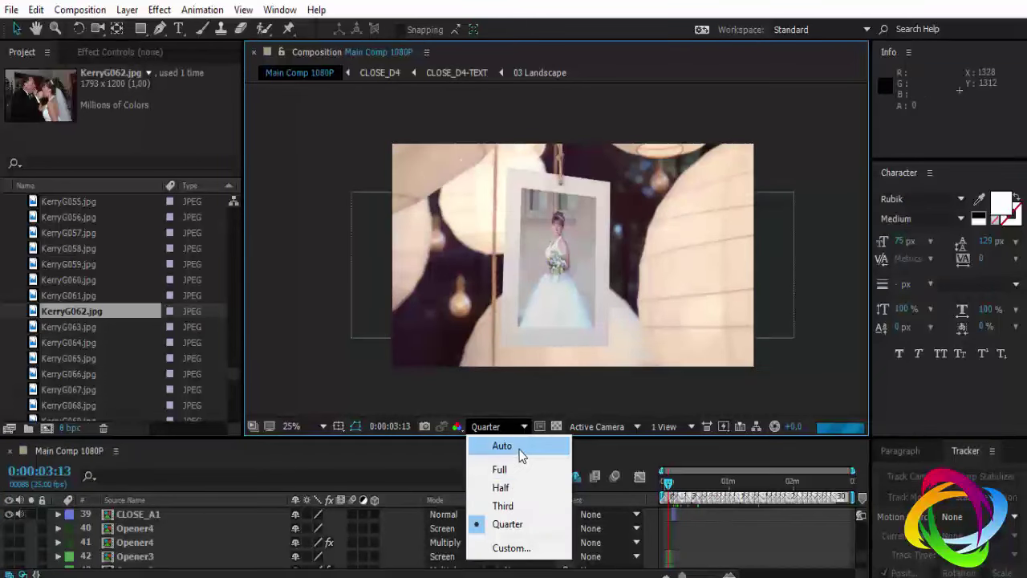
pyautogui.click(618, 397)
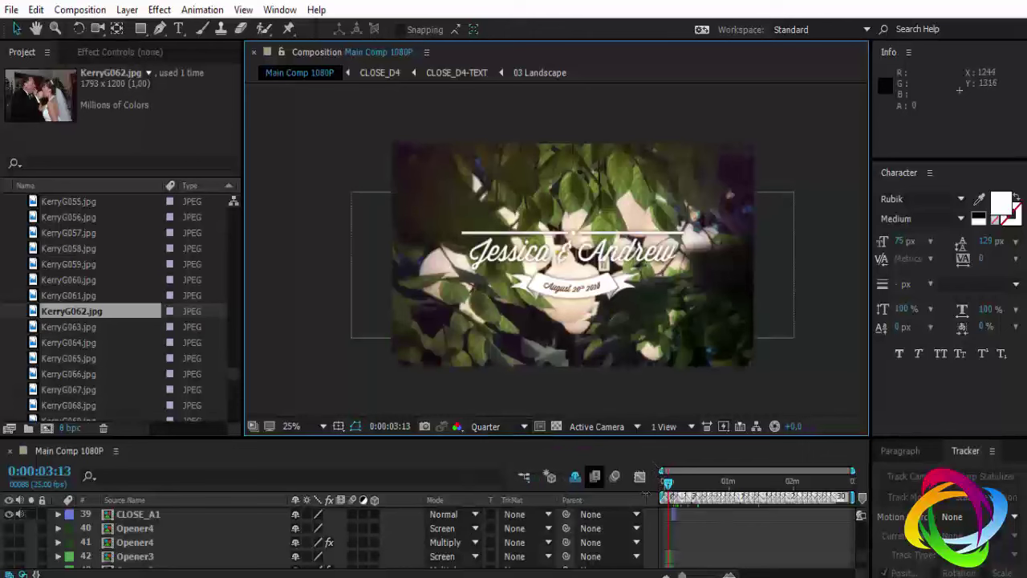
pyautogui.click(677, 485)
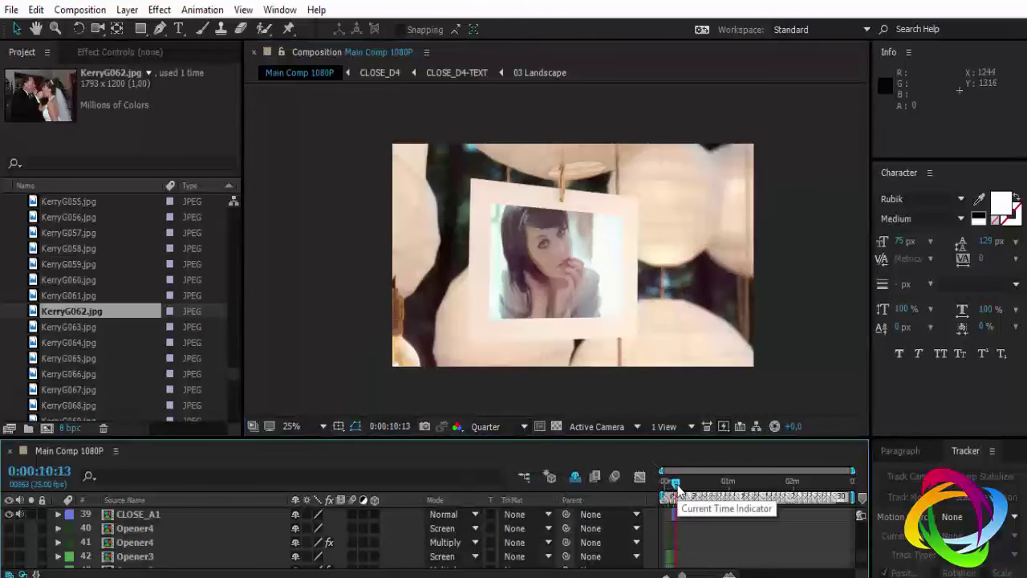
pyautogui.click(684, 481)
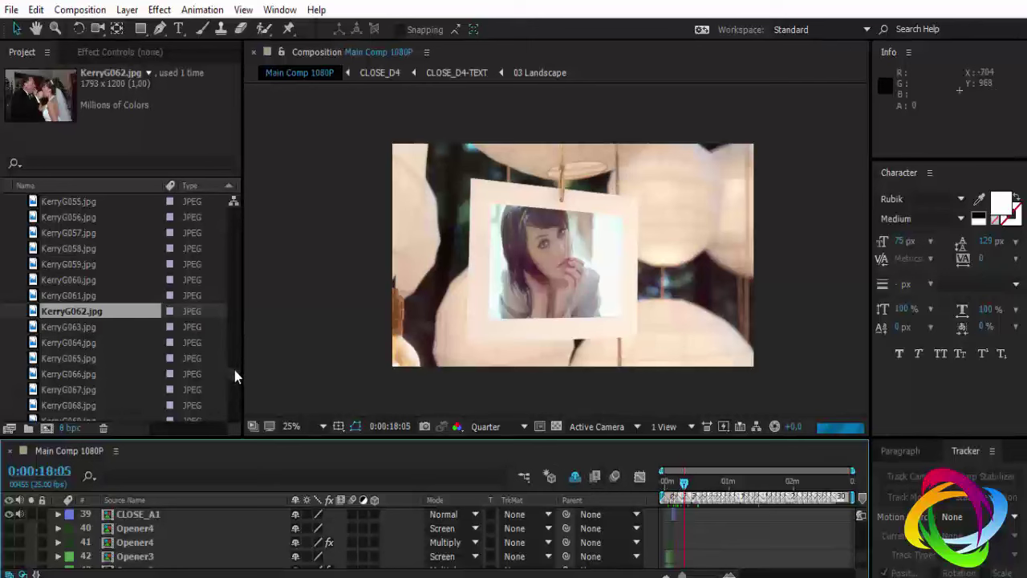
pyautogui.moveTo(234, 370); pyautogui.dragTo(229, 206)
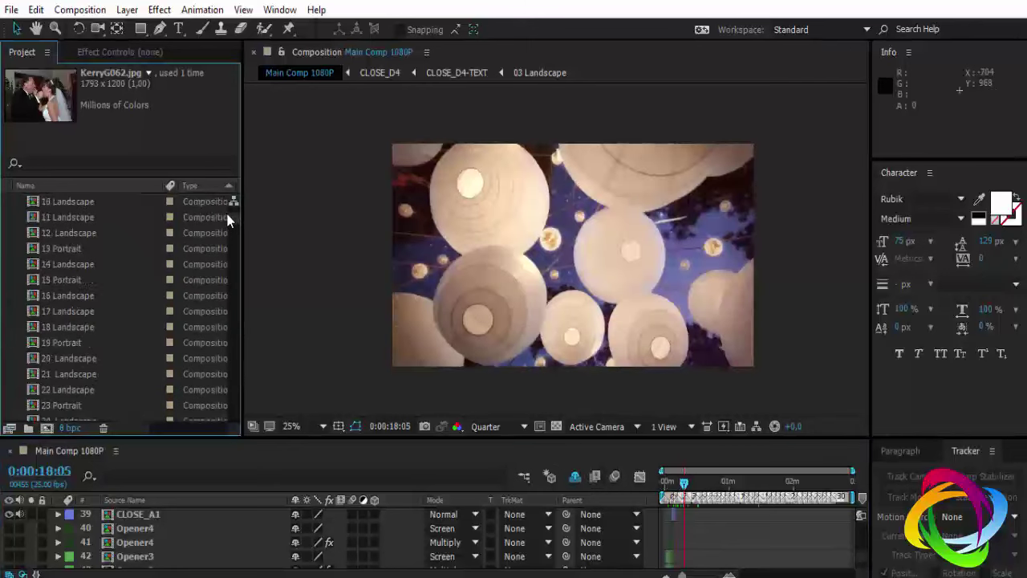
# Open the 04 Portrait composition at a frame where its placeholder shows
pyautogui.click(63, 261)
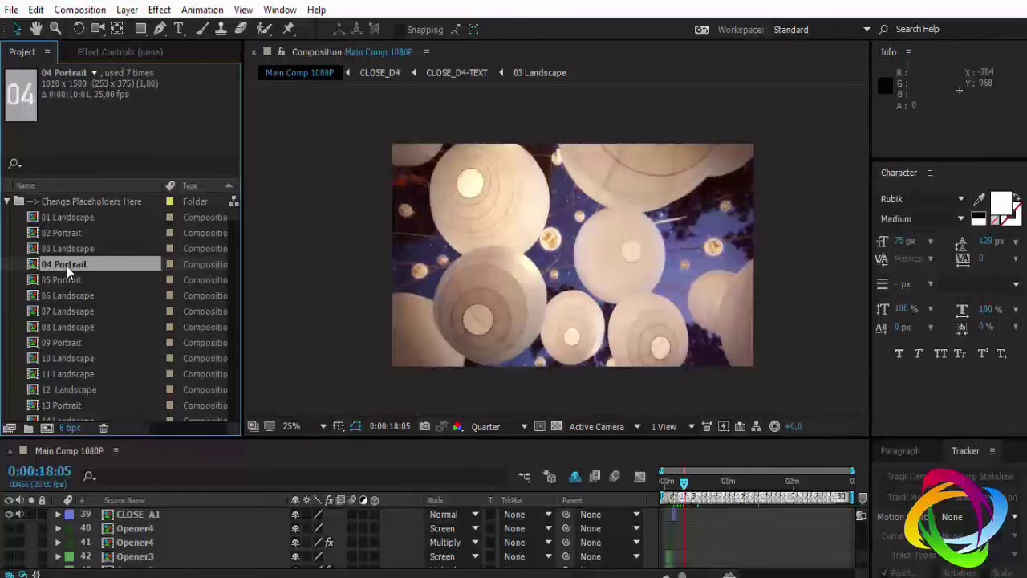
pyautogui.doubleClick(58, 261)
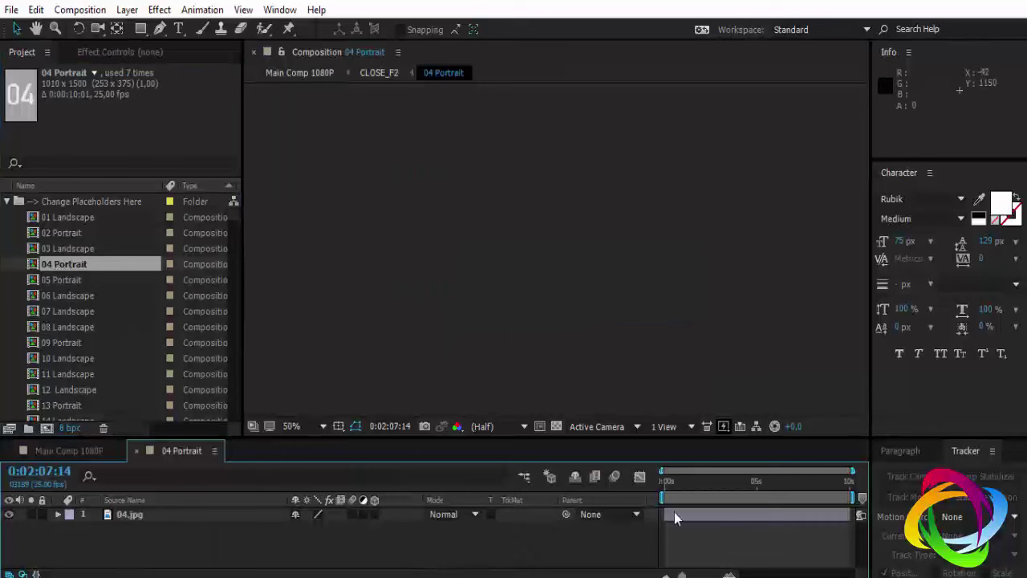
pyautogui.click(703, 483)
pyautogui.scroll(-1, 607, 254)
pyautogui.scroll(1, 502, 315)
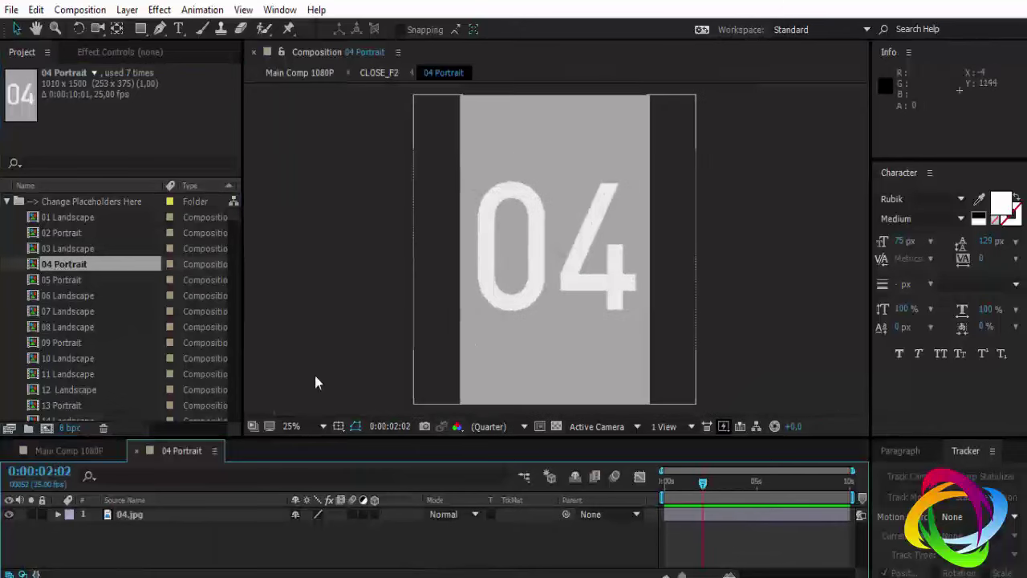
pyautogui.scroll(-3, 137, 332)
pyautogui.scroll(-5, 125, 361)
pyautogui.scroll(-4, 120, 361)
pyautogui.scroll(-4, 117, 362)
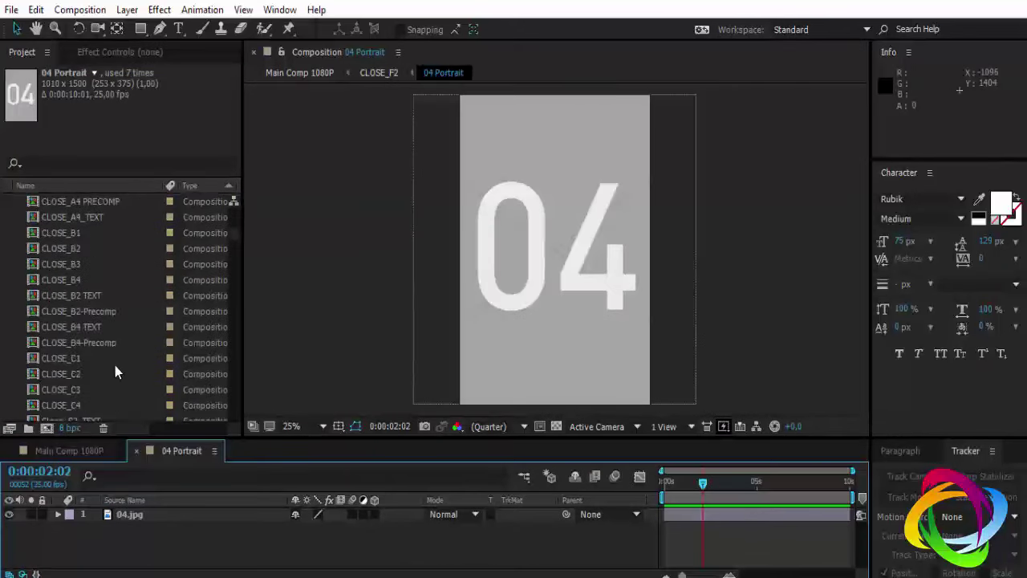
pyautogui.scroll(-4, 115, 365)
# Browse the Photos folder, previewing ma15.jpg and KerryG074.jpg
pyautogui.moveTo(230, 243); pyautogui.dragTo(242, 395)
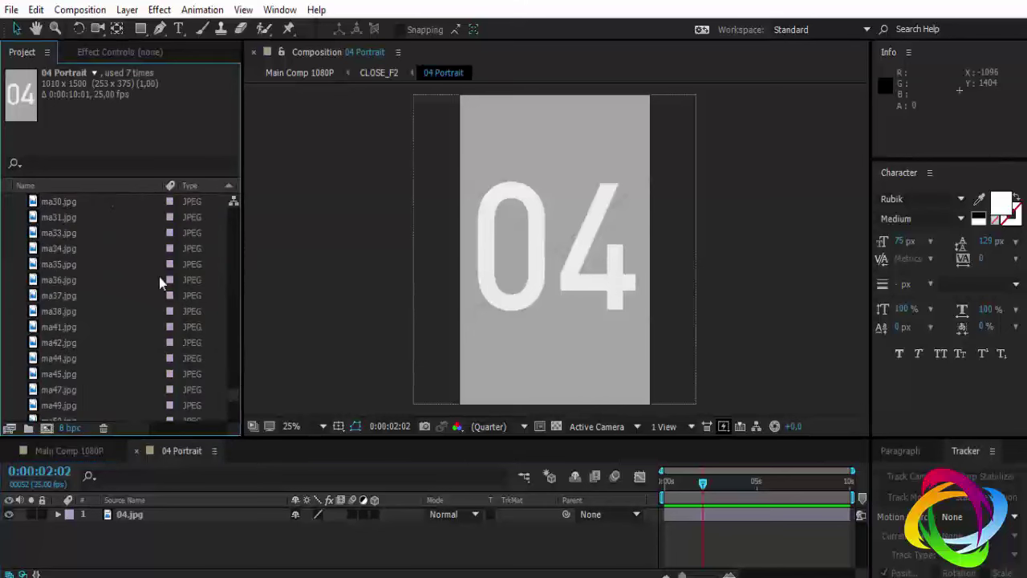
pyautogui.click(63, 219)
pyautogui.scroll(3, 65, 251)
pyautogui.scroll(3, 66, 248)
pyautogui.click(66, 235)
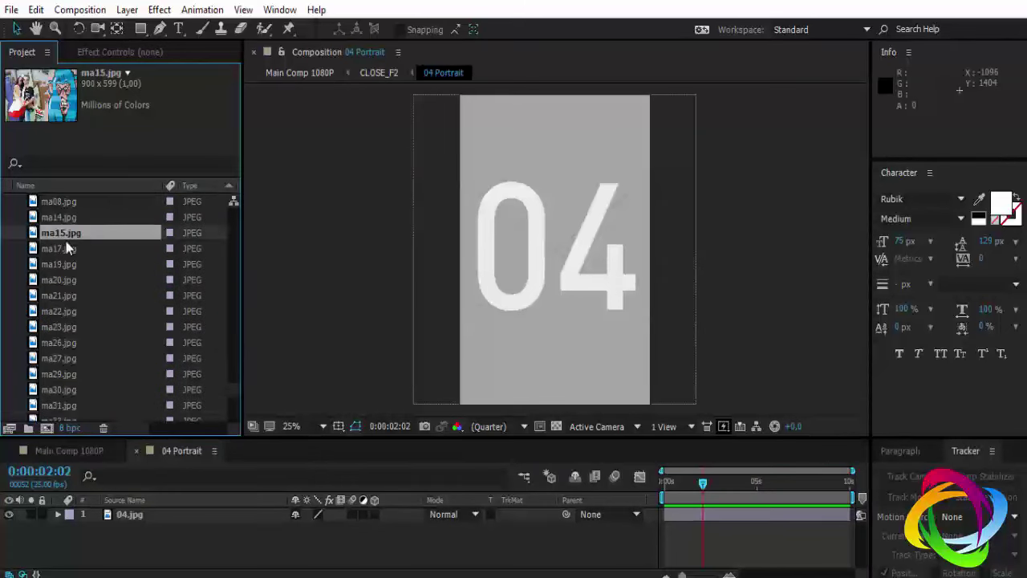
pyautogui.scroll(5, 69, 259)
pyautogui.click(65, 221)
pyautogui.scroll(3, 65, 241)
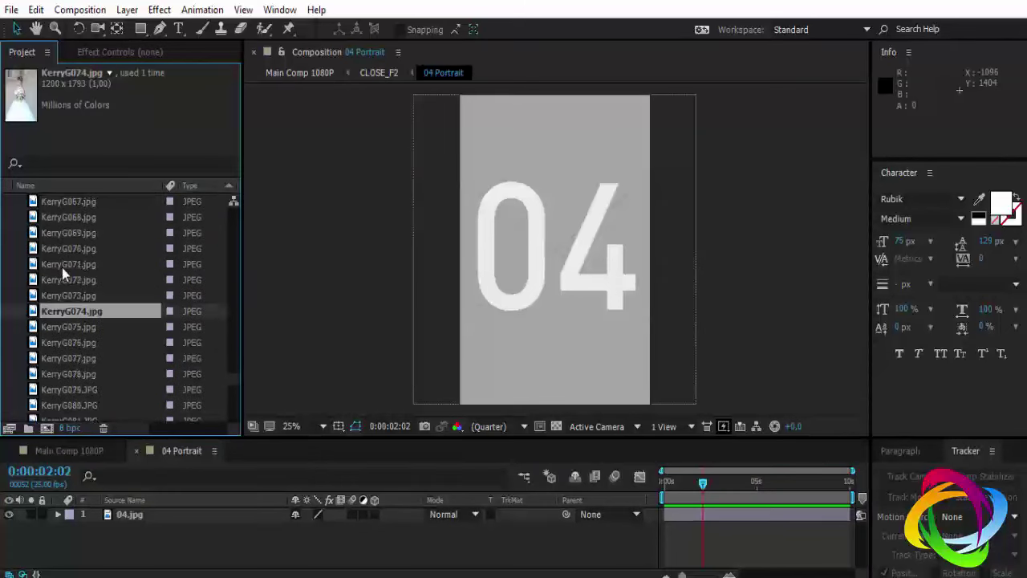
# Add KerryG071.jpg to 04 Portrait, fit it to the frame, and close the comp
pyautogui.moveTo(62, 267)
pyautogui.mouseDown()
pyautogui.moveTo(134, 507)
pyautogui.moveTo(148, 501)
pyautogui.mouseUp()
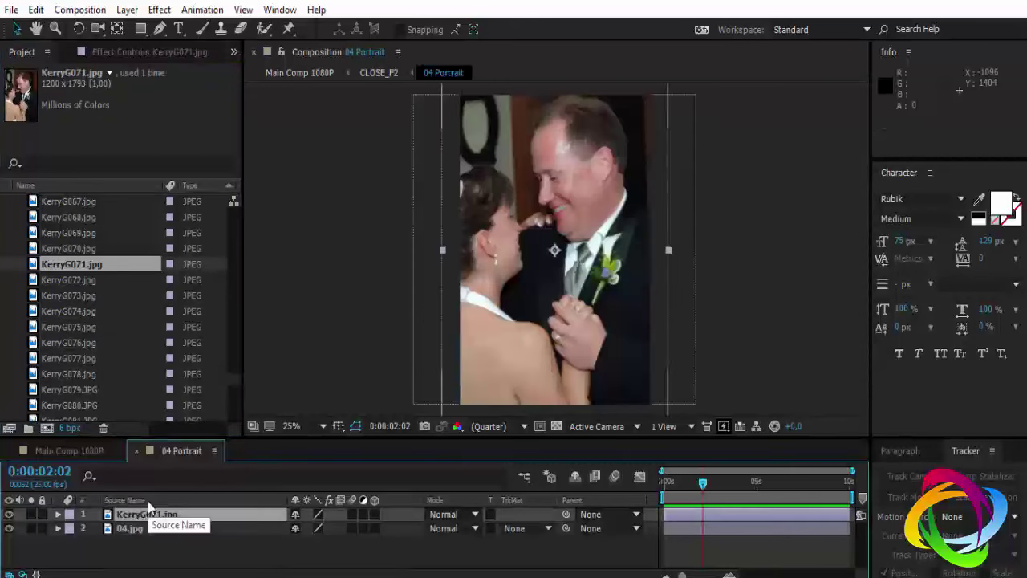
pyautogui.hotkey('ctrl', 'alt', 'f')
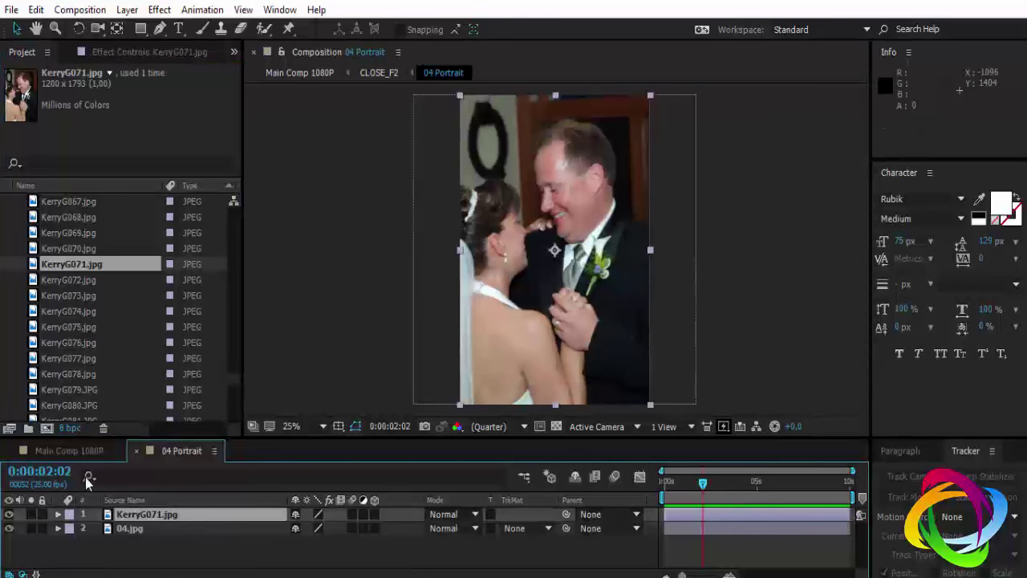
pyautogui.click(137, 451)
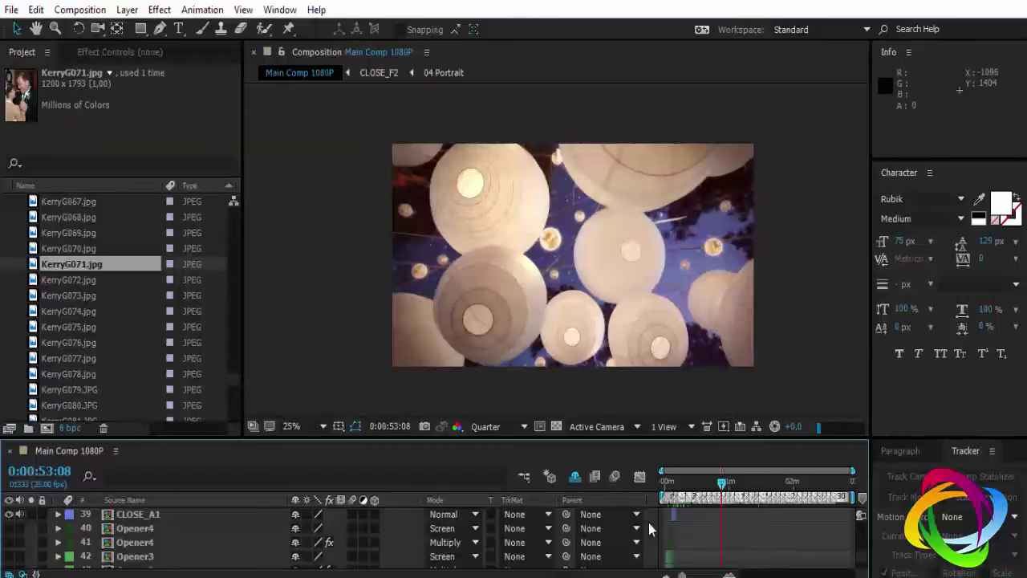
# Save the project at 0:00:18:23, then return the time to 0:00:10:13
pyautogui.click(685, 481)
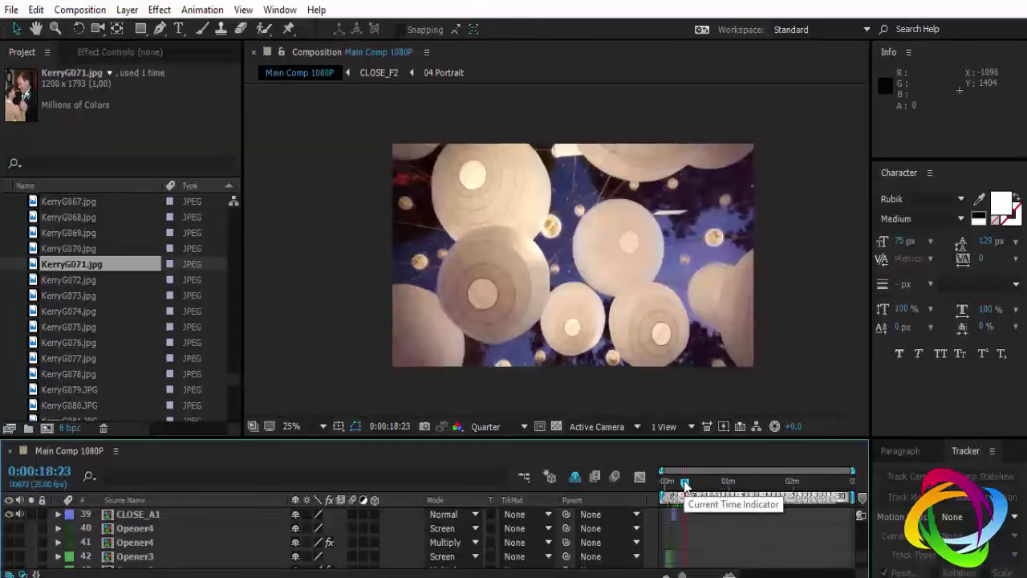
pyautogui.hotkey('ctrl', 's')
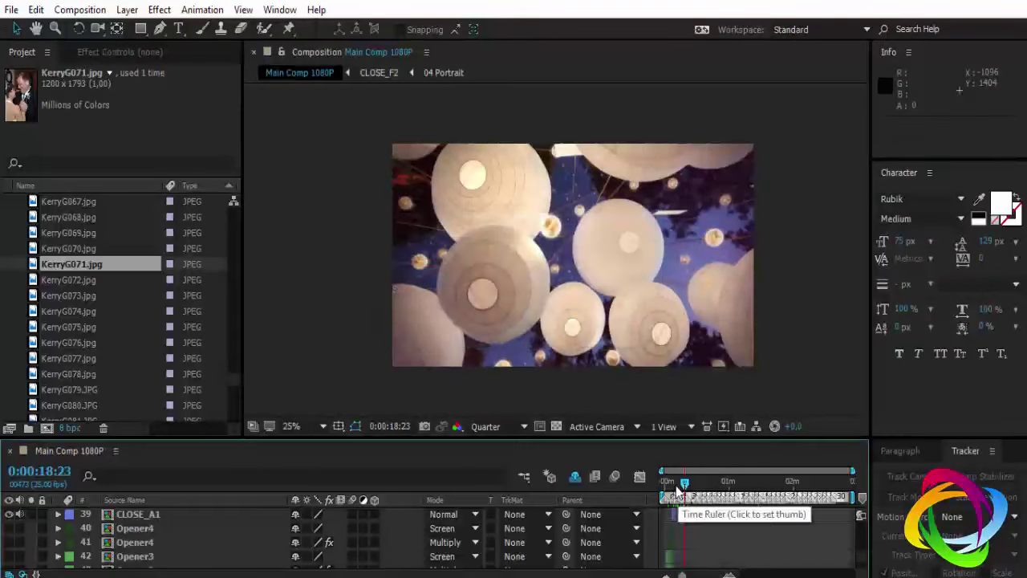
pyautogui.click(675, 482)
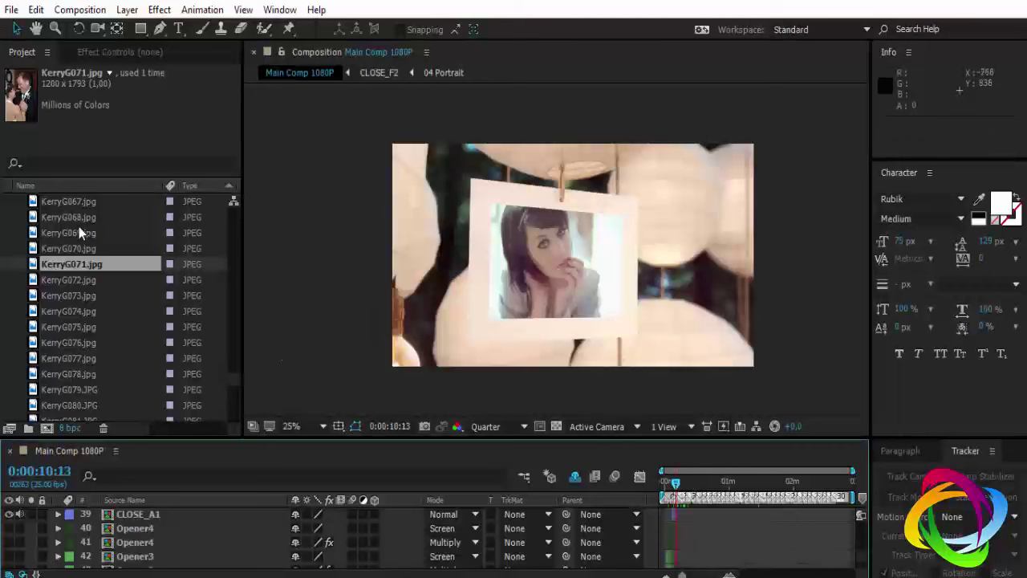
# Collapse the Photos folder in the Project panel
pyautogui.scroll(2, 24, 280)
pyautogui.scroll(8, 24, 281)
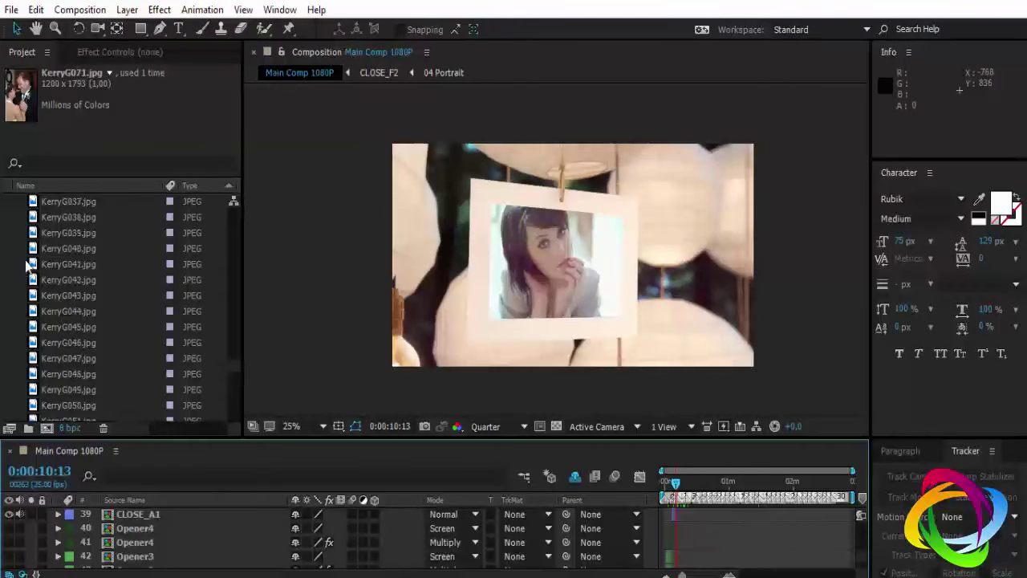
pyautogui.scroll(5, 27, 264)
pyautogui.scroll(4, 8, 249)
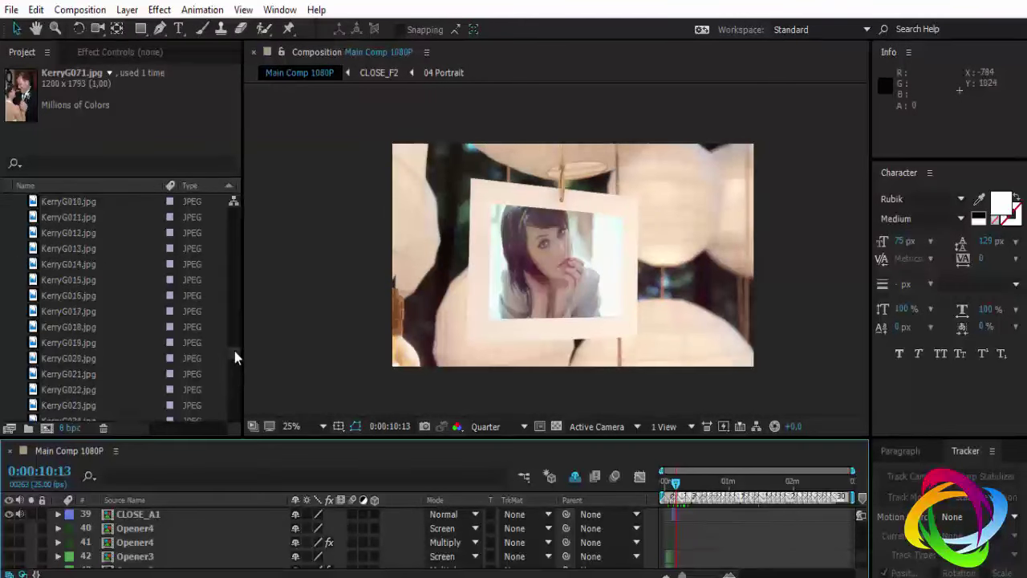
pyautogui.moveTo(234, 350)
pyautogui.mouseDown()
pyautogui.moveTo(246, 292)
pyautogui.moveTo(236, 278)
pyautogui.mouseUp()
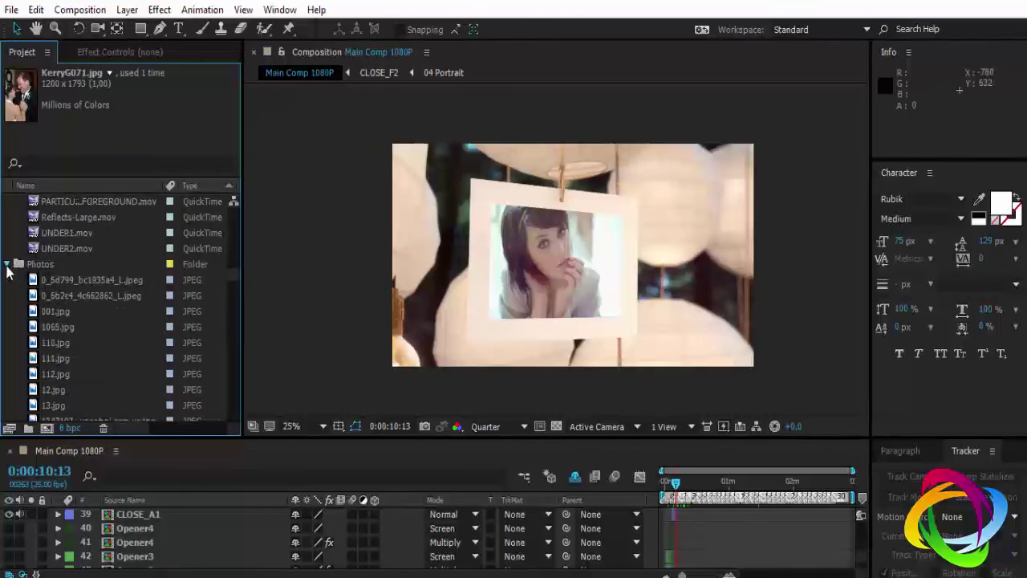
pyautogui.click(8, 264)
pyautogui.moveTo(233, 400); pyautogui.dragTo(239, 195)
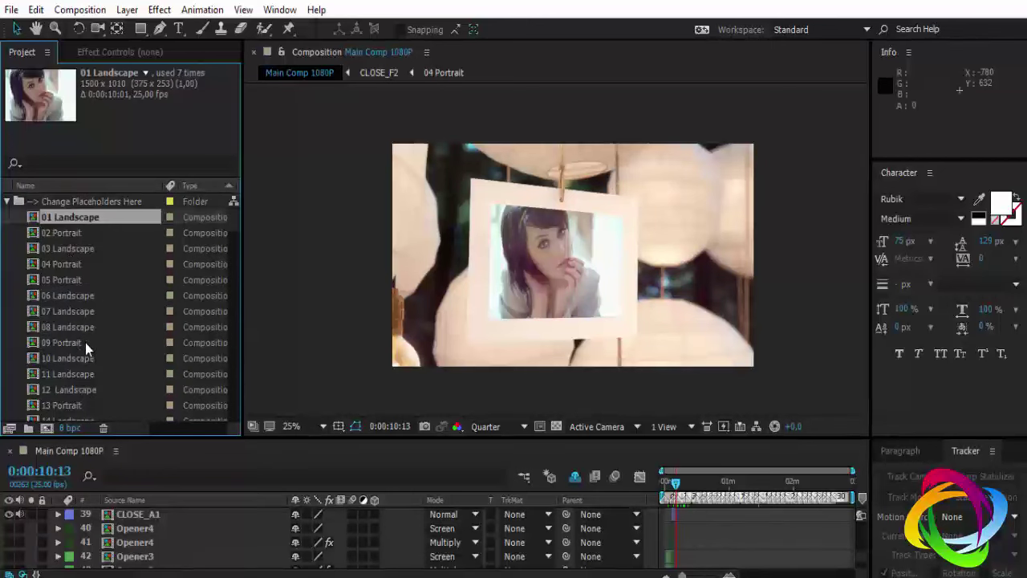
pyautogui.scroll(-3, 84, 347)
pyautogui.scroll(-3, 80, 361)
pyautogui.scroll(3, 80, 370)
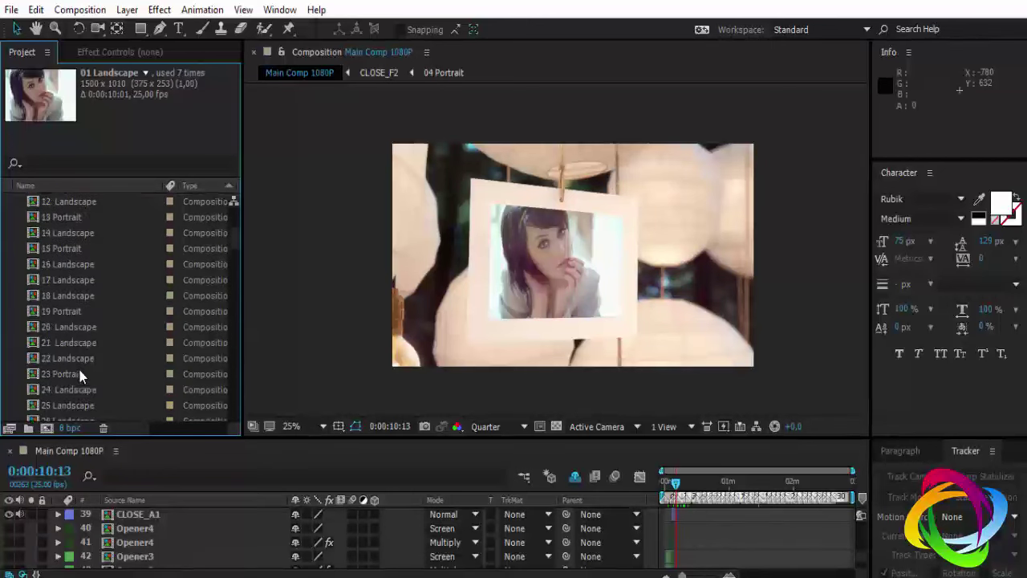
pyautogui.scroll(3, 79, 370)
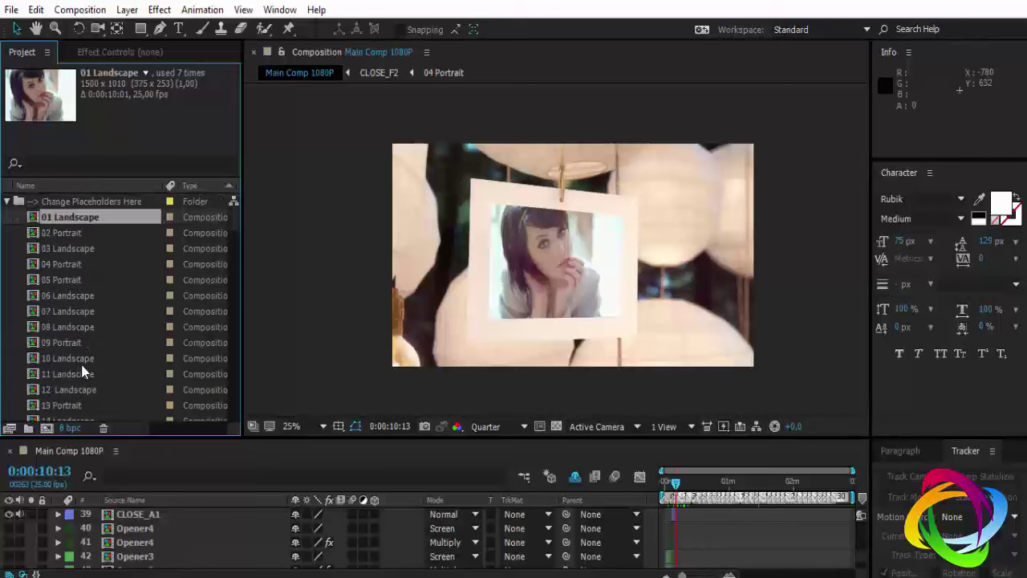
# Collapse the Change Placeholders Here folder and open the CLOSE_A1 composition
pyautogui.click(7, 201)
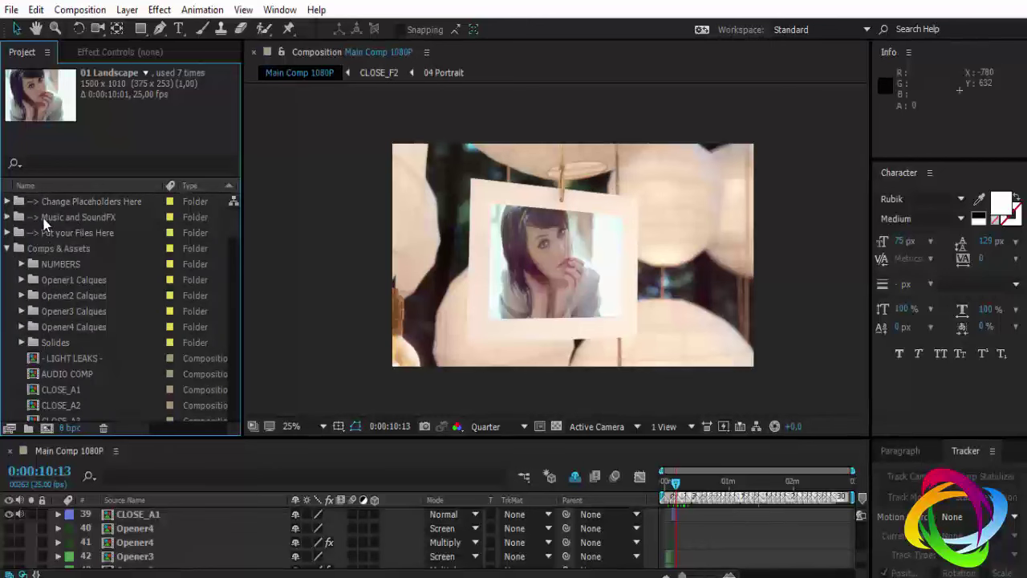
pyautogui.click(66, 222)
pyautogui.click(117, 235)
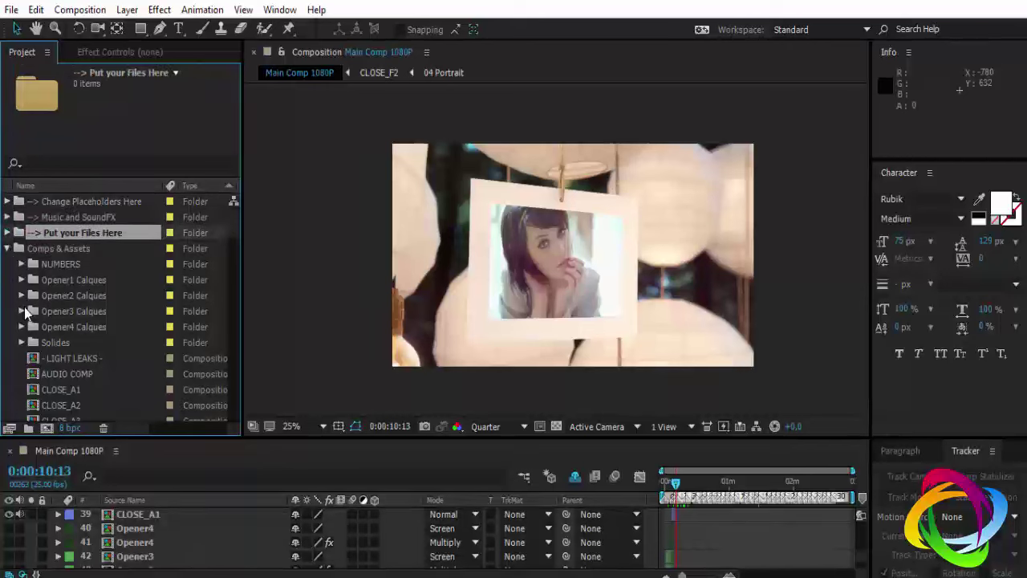
pyautogui.scroll(-1, 103, 362)
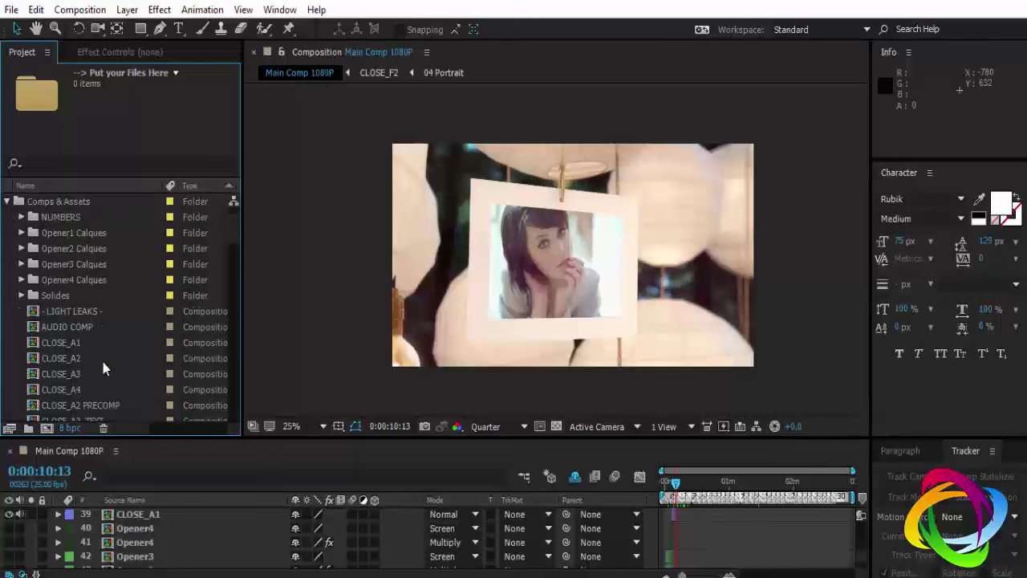
pyautogui.click(75, 345)
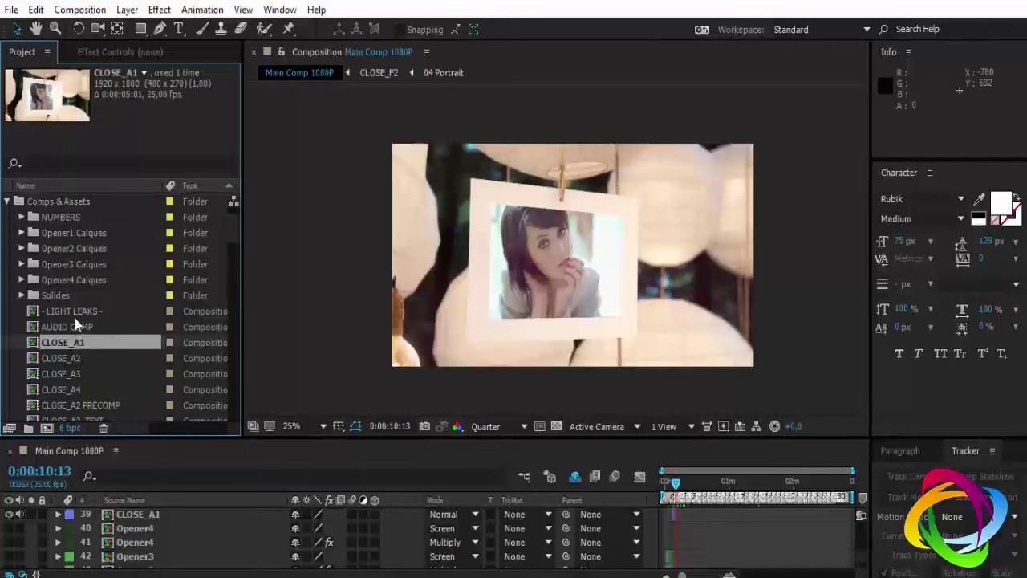
pyautogui.click(73, 312)
pyautogui.click(70, 329)
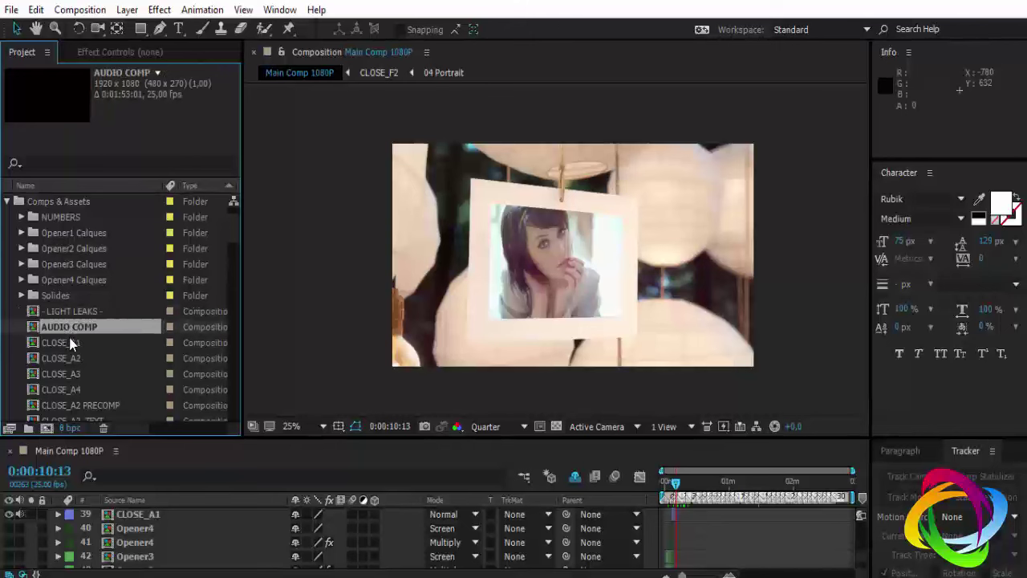
pyautogui.doubleClick(64, 343)
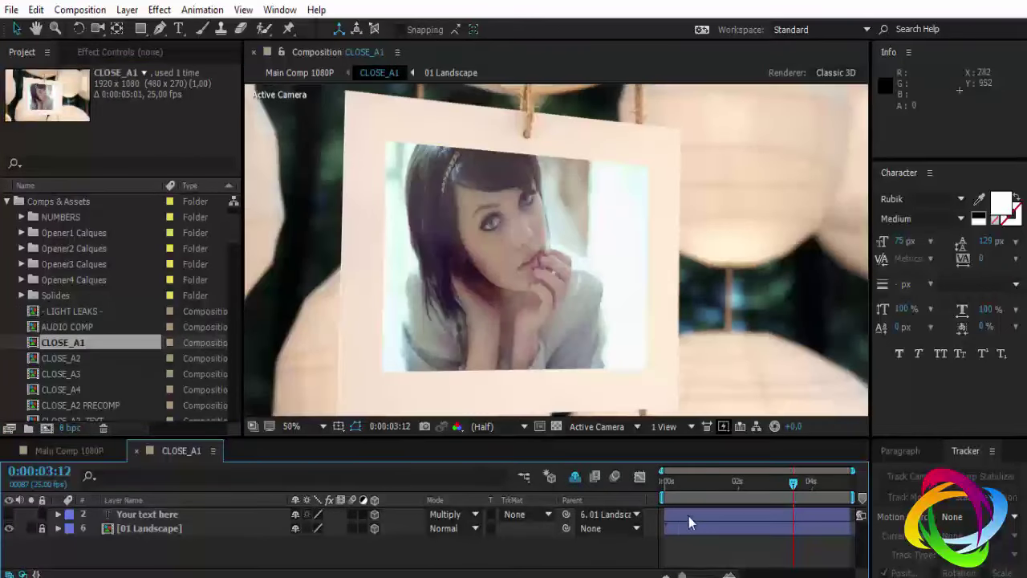
# At 0:00:01:00, make the 'Your text here' caption visible and pan over the full scene
pyautogui.click(701, 481)
pyautogui.scroll(-2, 649, 295)
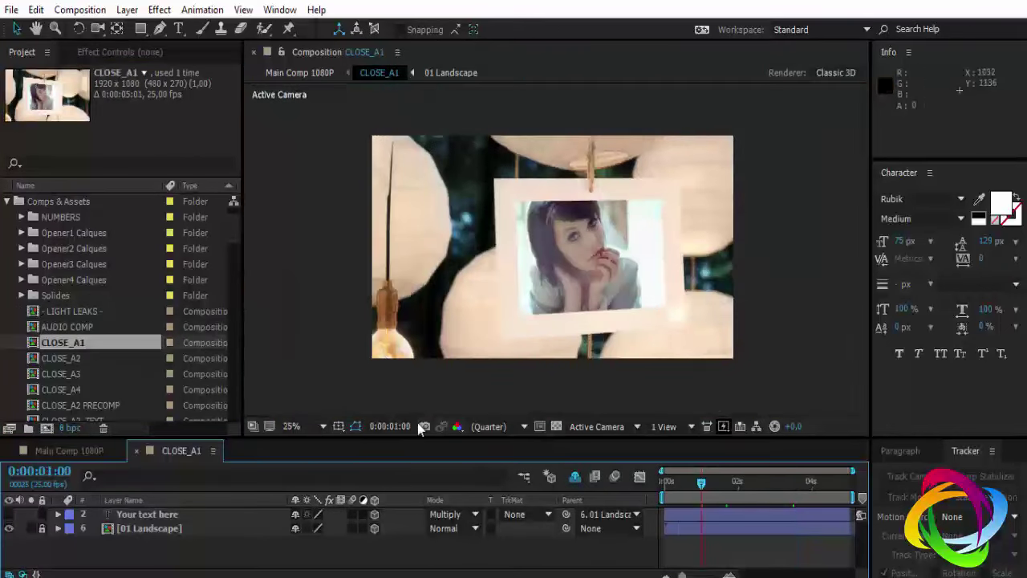
pyautogui.click(140, 514)
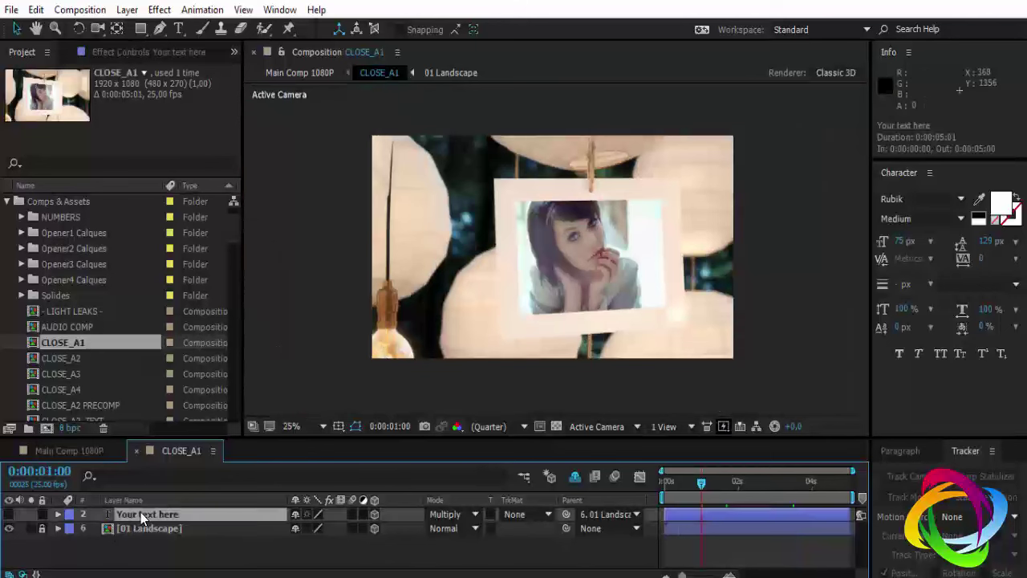
pyautogui.click(9, 514)
pyautogui.click(28, 514)
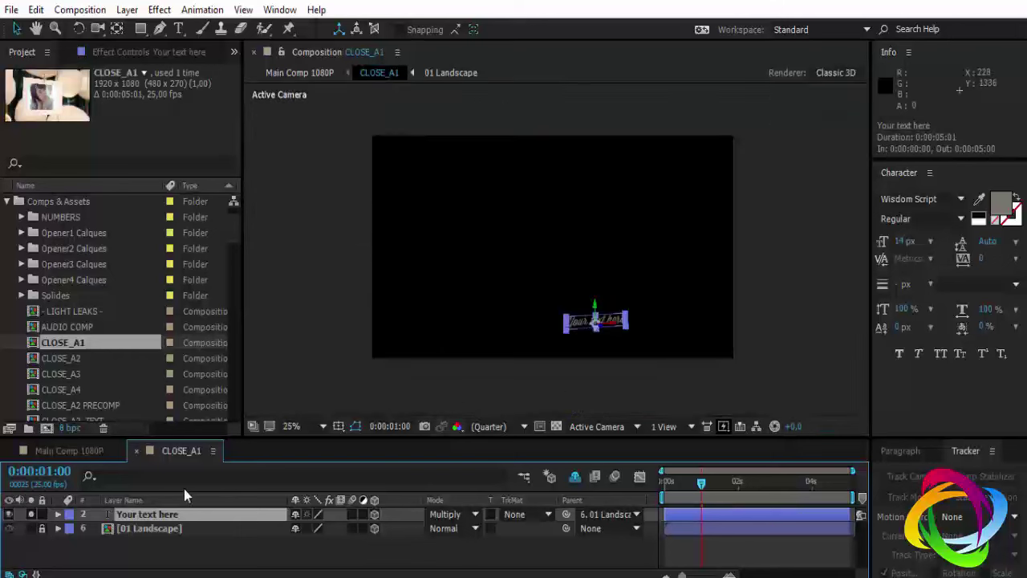
pyautogui.click(32, 514)
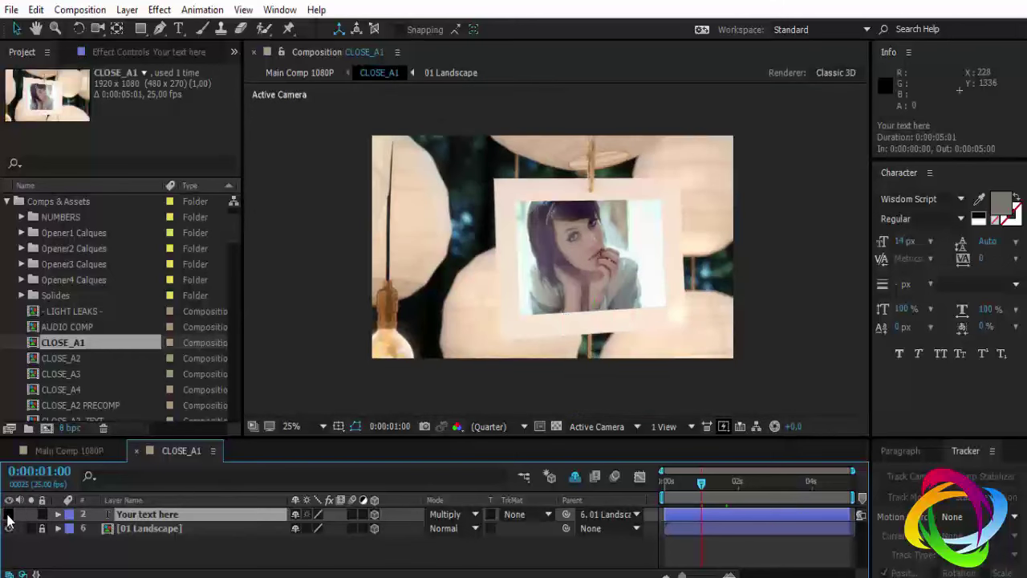
pyautogui.press('.')
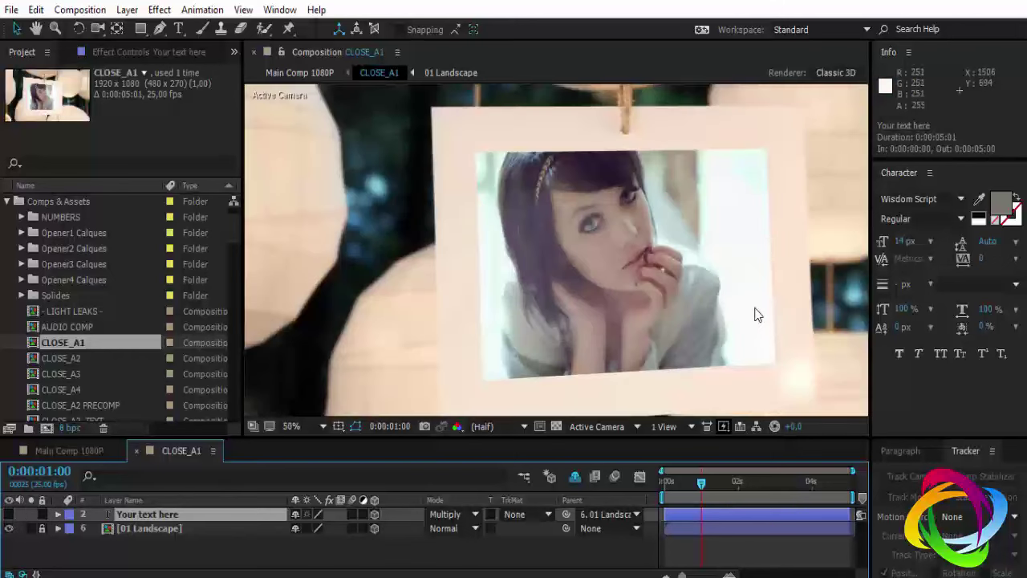
pyautogui.press('h')
pyautogui.moveTo(695, 322); pyautogui.dragTo(655, 236)
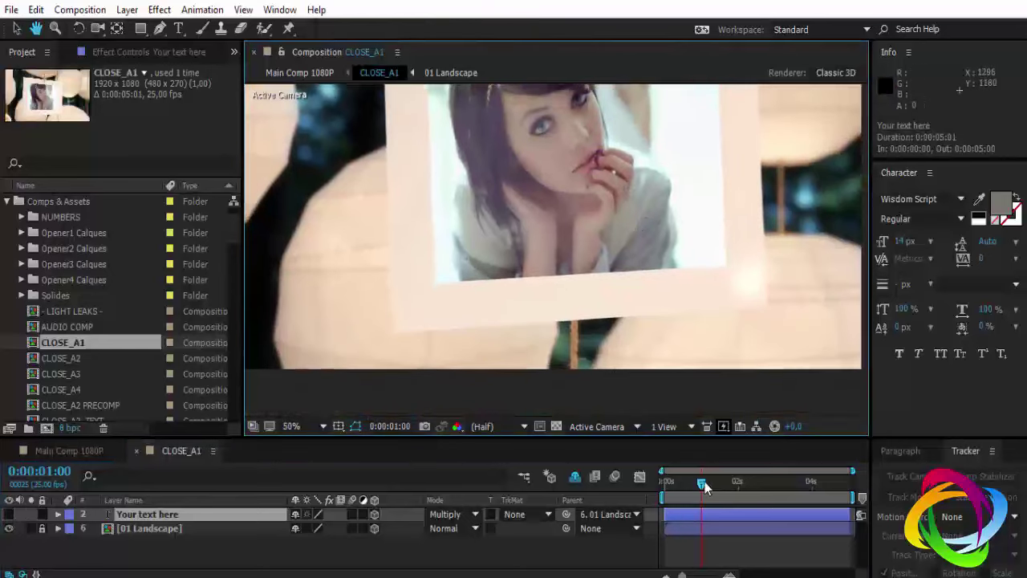
# At 0:00:03:03, reopen CLOSE_A1 with the caption visible and zoom to 100%
pyautogui.click(779, 486)
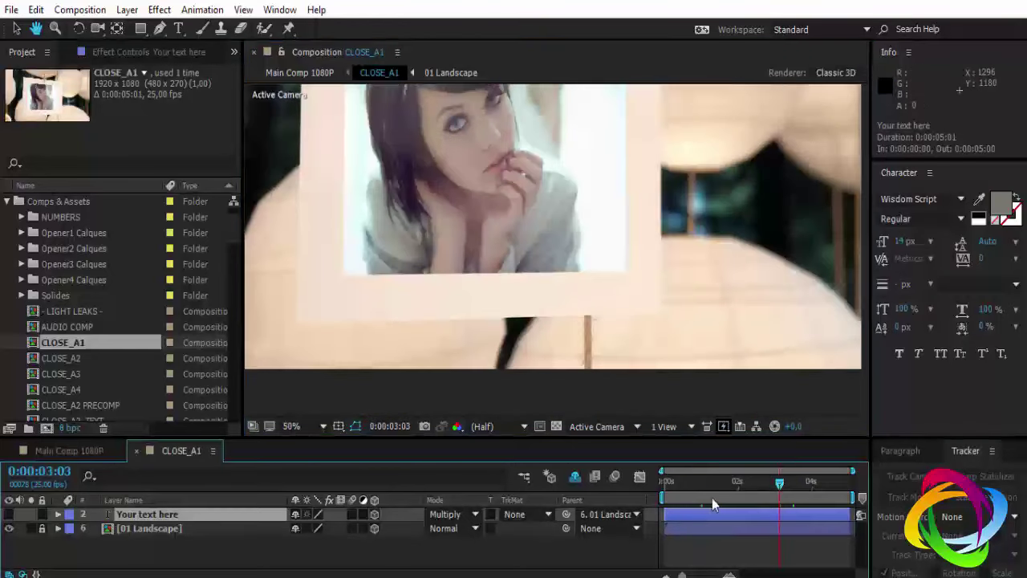
pyautogui.click(9, 514)
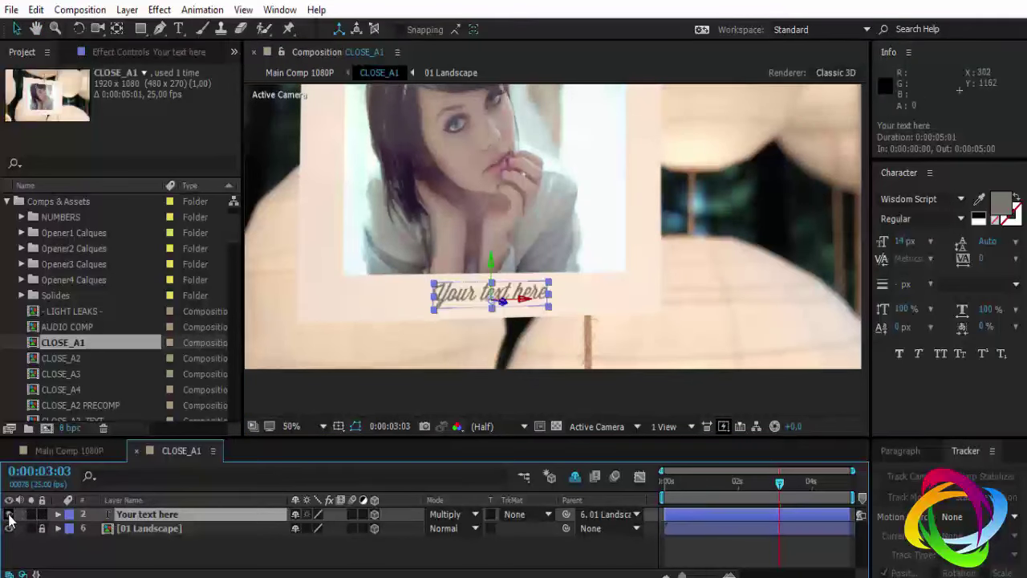
pyautogui.click(9, 514)
pyautogui.click(137, 450)
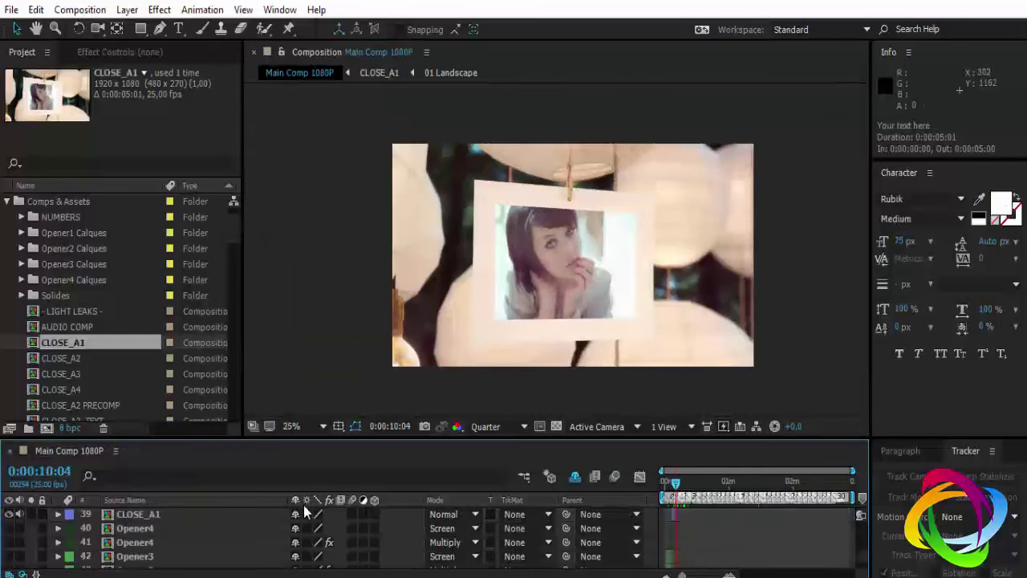
pyautogui.doubleClick(65, 342)
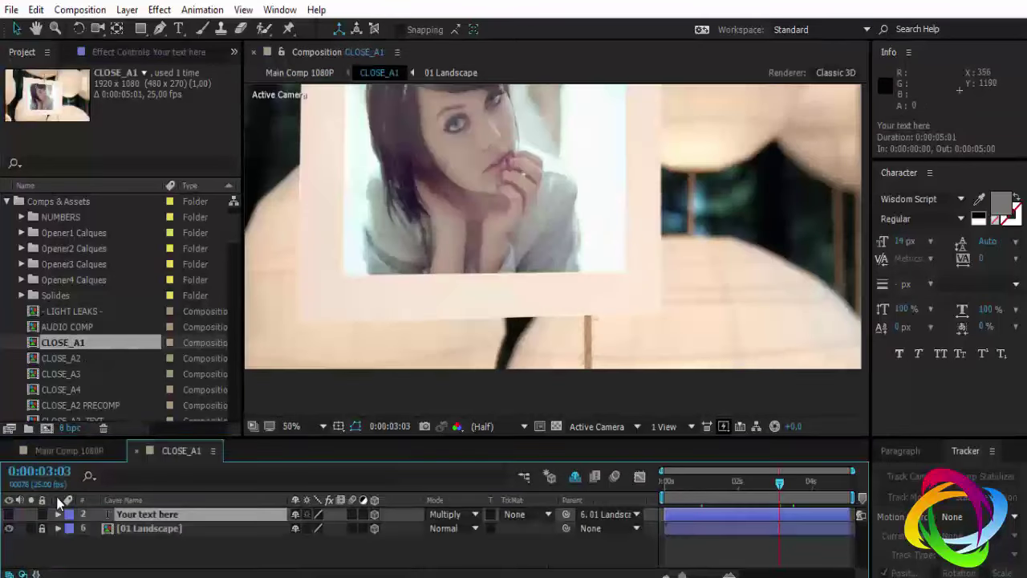
pyautogui.click(8, 515)
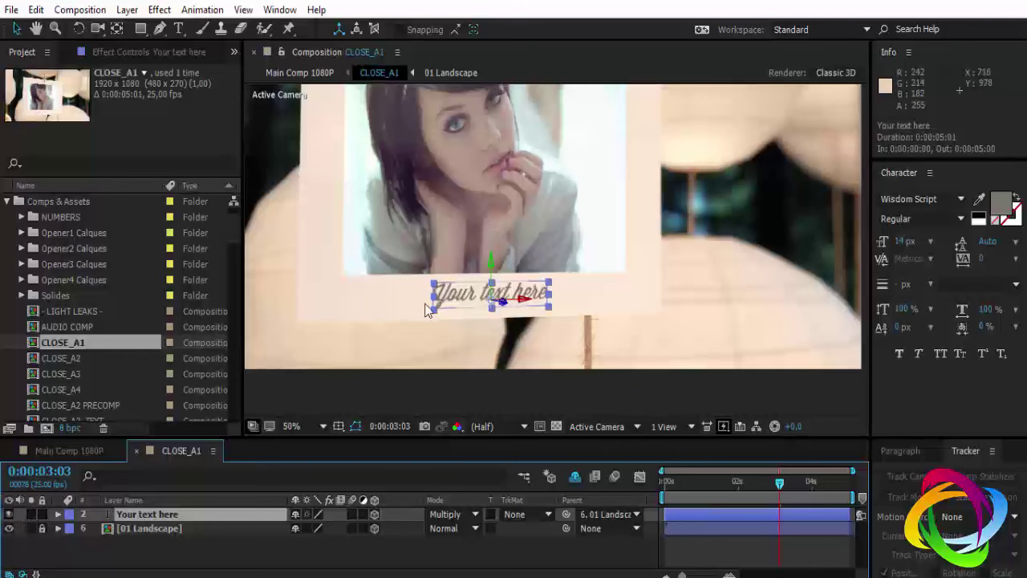
pyautogui.press('/')
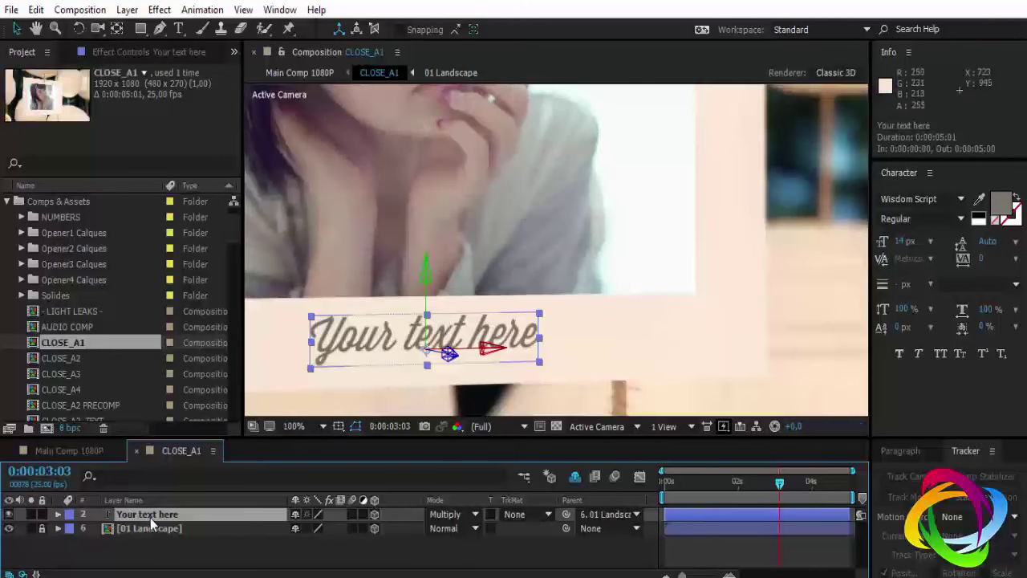
# Replace the CLOSE_A1 caption with 'Photoembranco' and view Main Comp 1080P at 50%
pyautogui.doubleClick(149, 517)
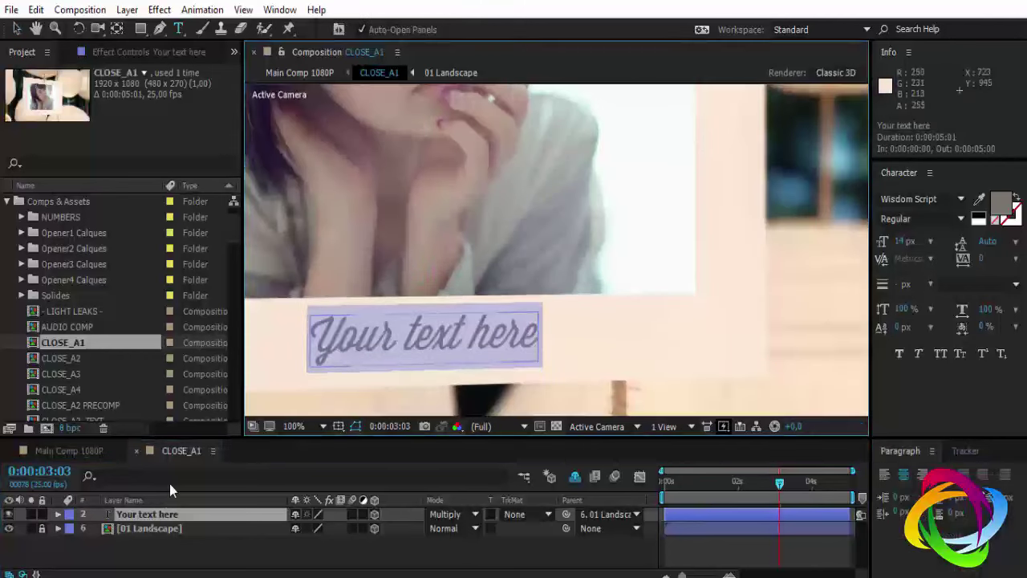
pyautogui.write('Phot')
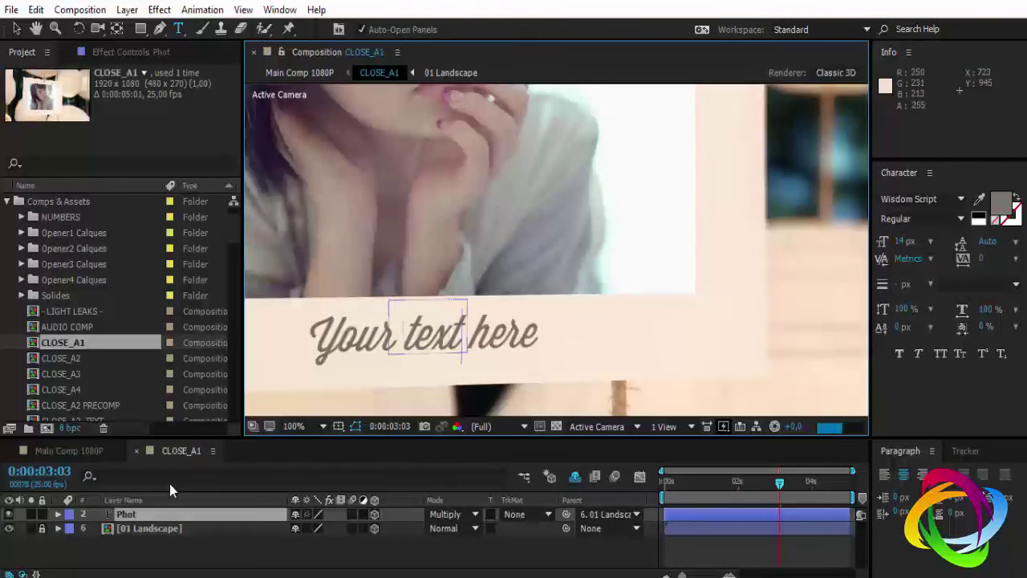
pyautogui.write('oembra')
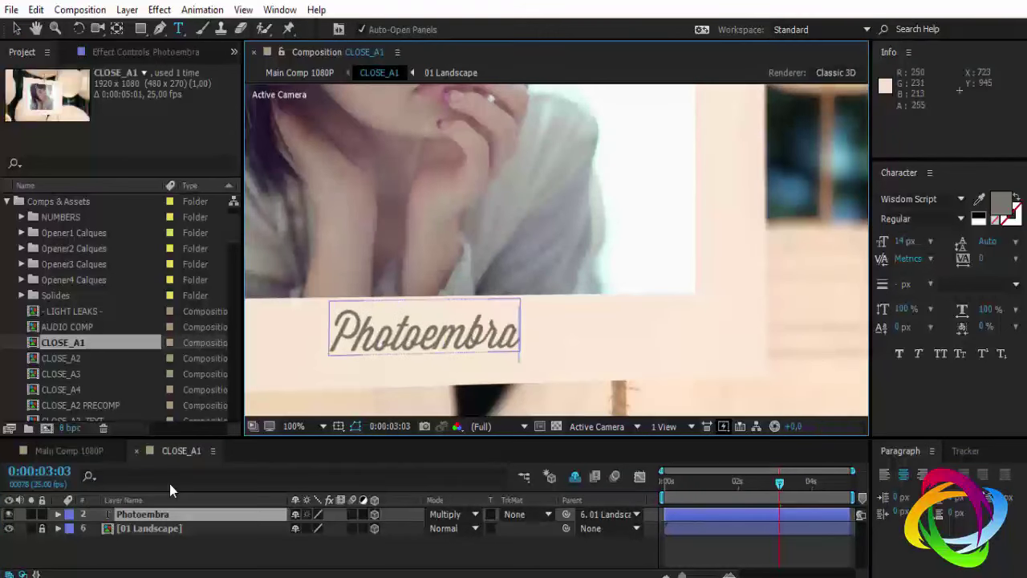
pyautogui.write('nco')
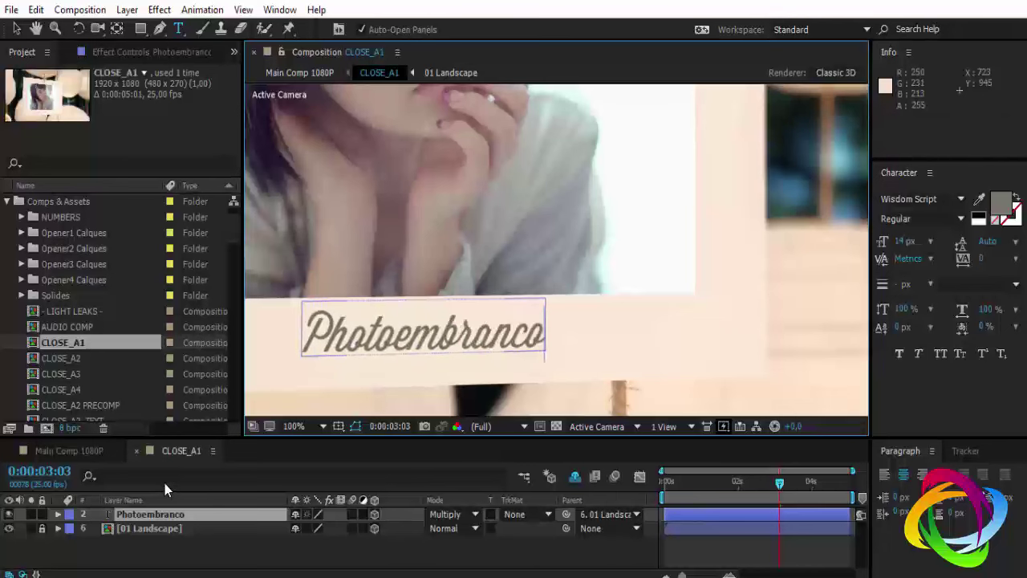
pyautogui.click(135, 451)
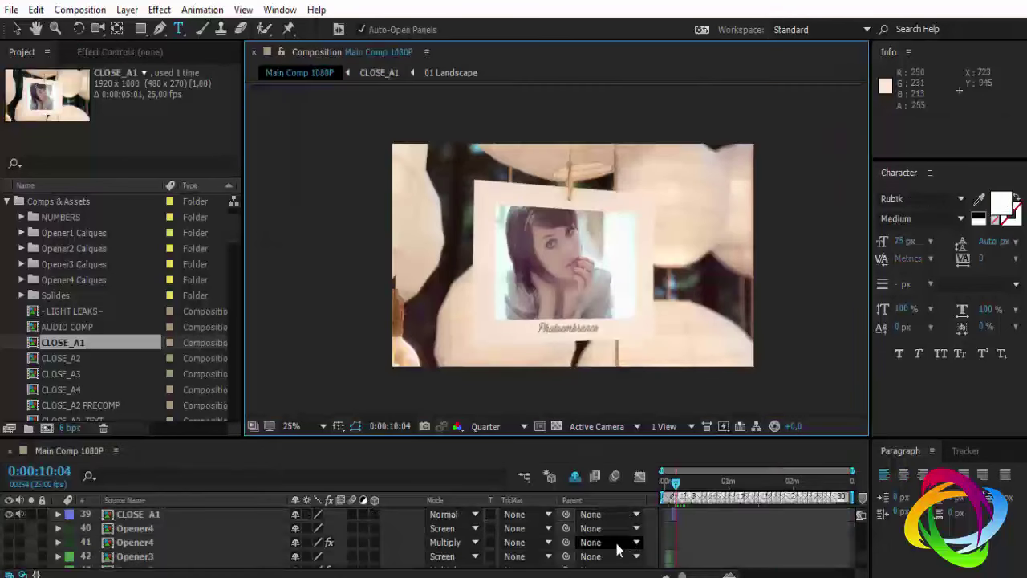
pyautogui.press('.')
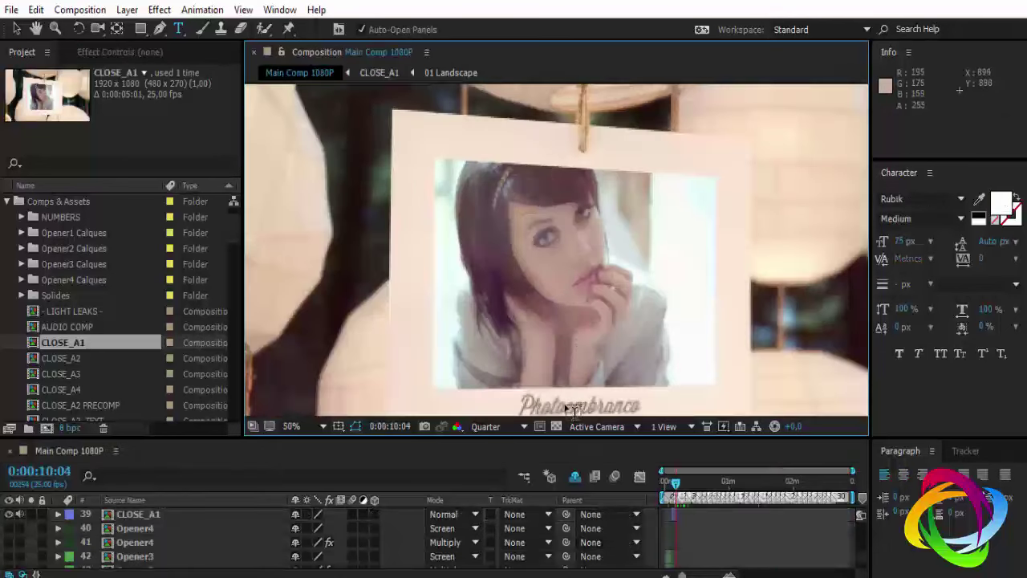
# Open CLOSE_A2 and zoom and pan to the 'Your text here' caption below the 05 card
pyautogui.click(66, 362)
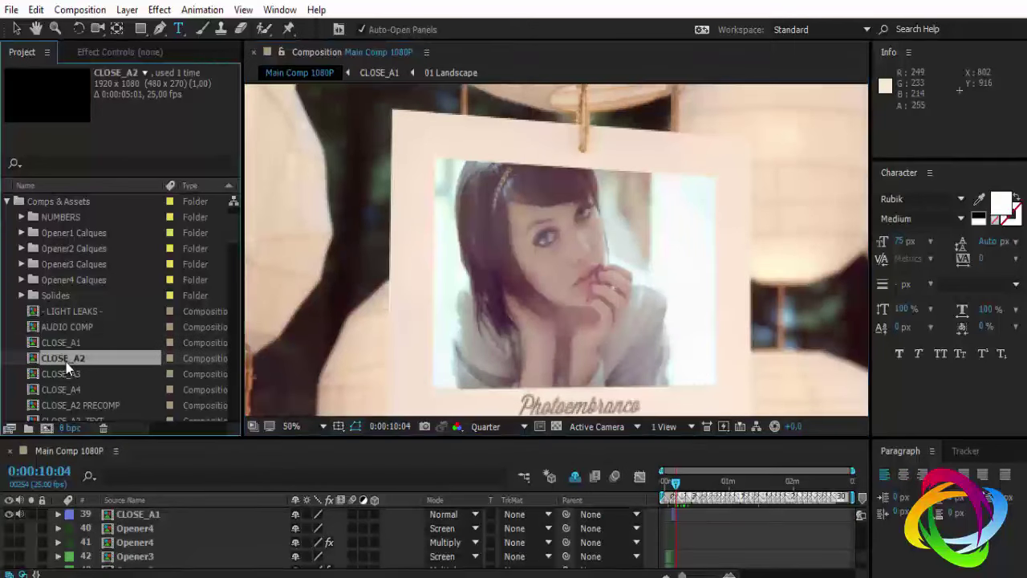
pyautogui.doubleClick(69, 358)
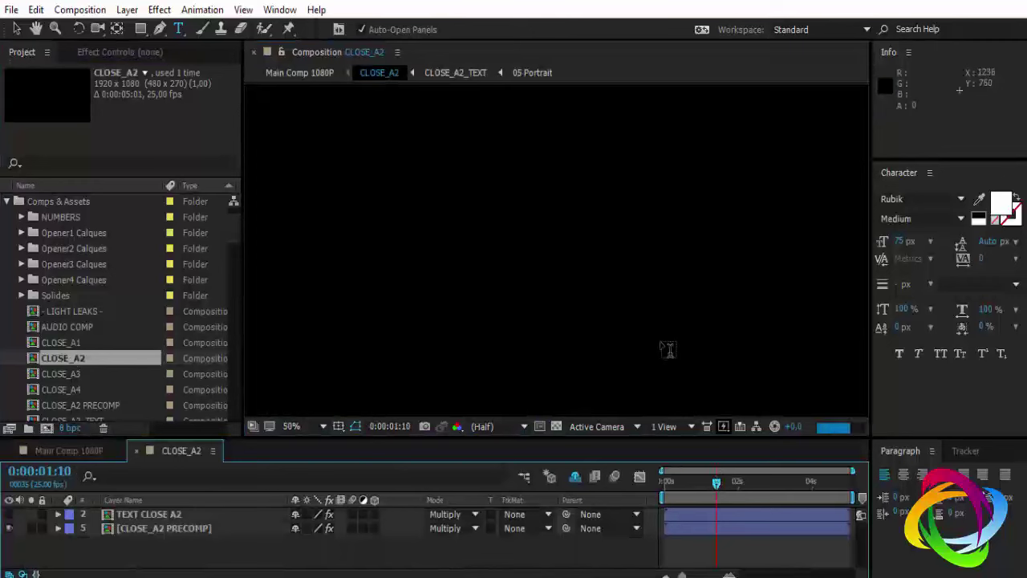
pyautogui.press(',')
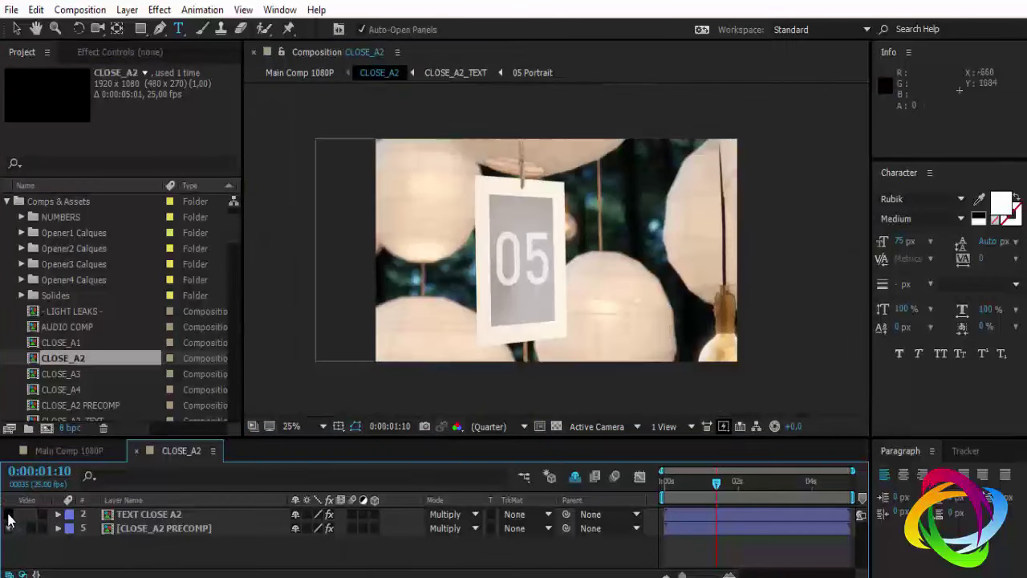
pyautogui.press('.')
pyautogui.press('.')
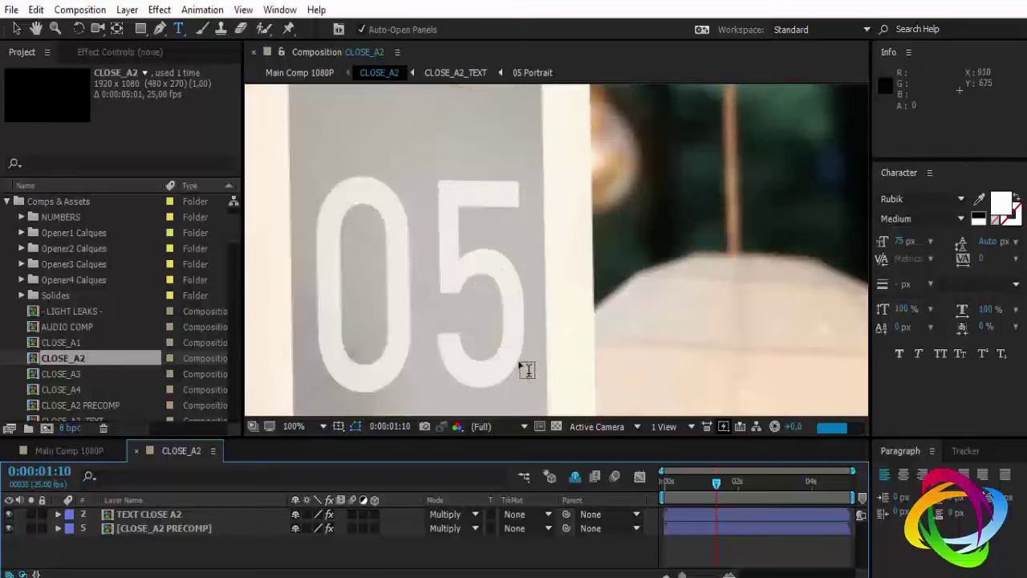
pyautogui.moveTo(508, 323); pyautogui.dragTo(534, 158)
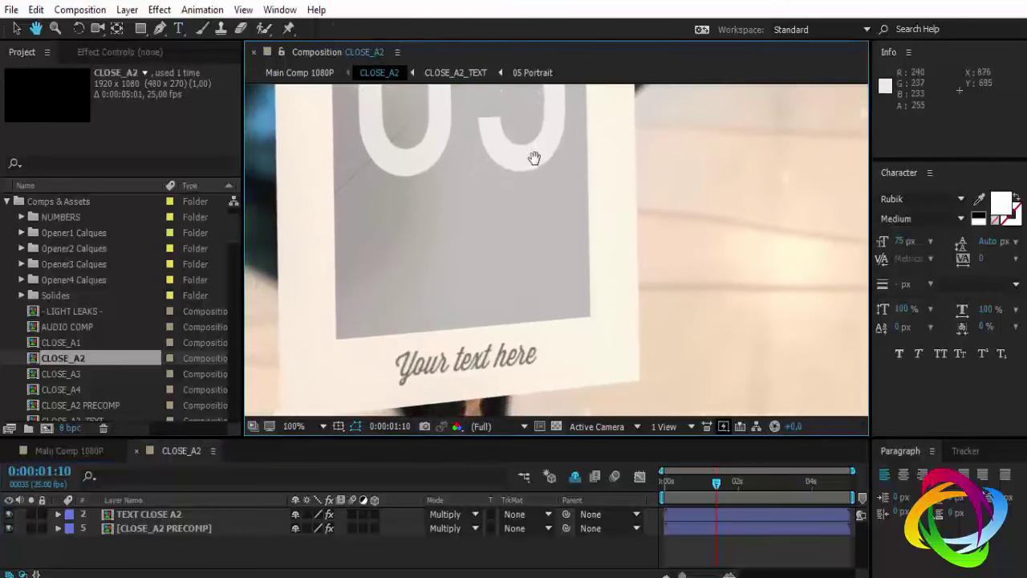
pyautogui.press('h')
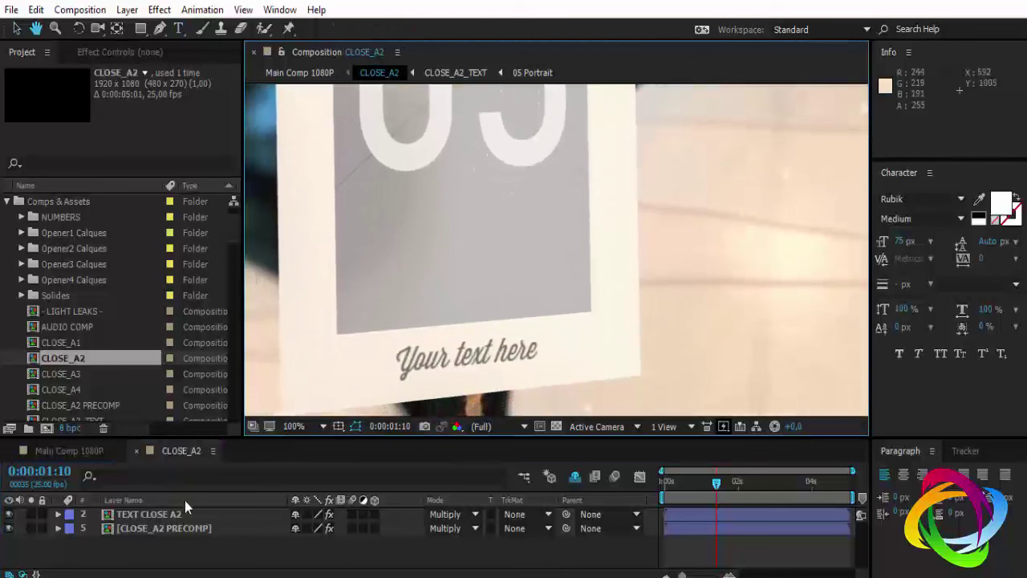
pyautogui.click(172, 518)
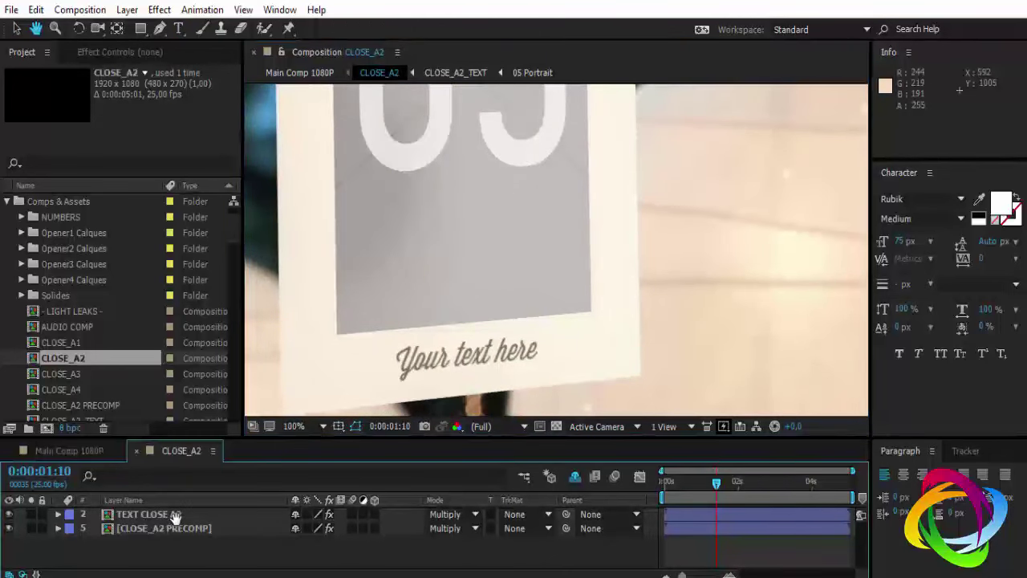
# In CLOSE_A2_TEXT, retype the caption as 'HRDigital', then close both comp tabs
pyautogui.press('v')
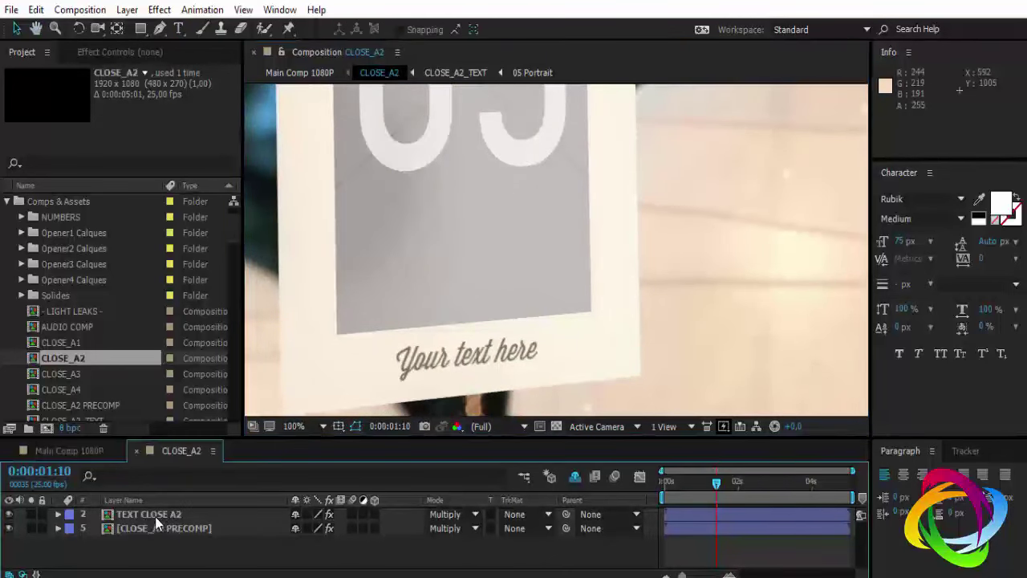
pyautogui.doubleClick(154, 516)
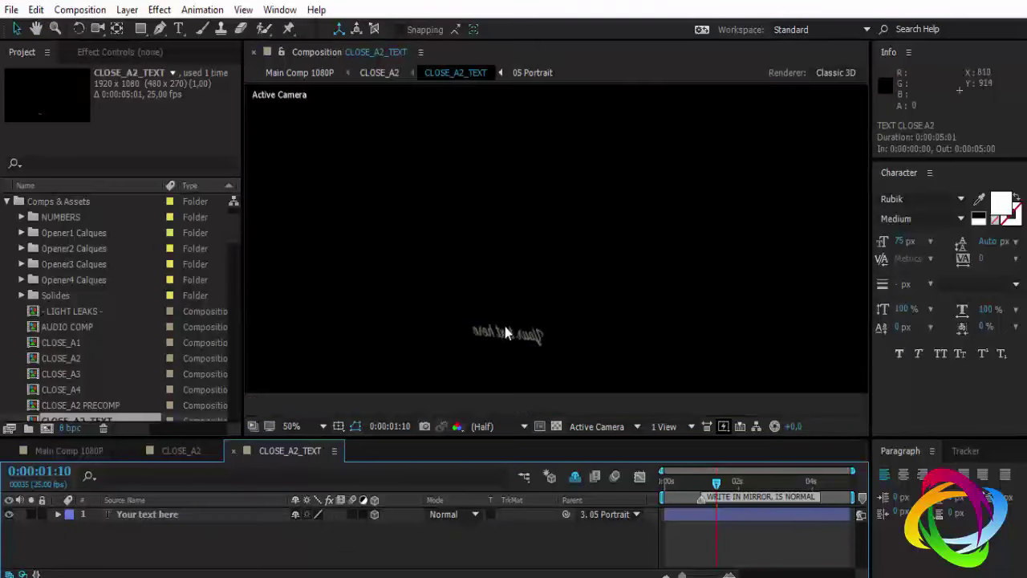
pyautogui.scroll(3, 491, 346)
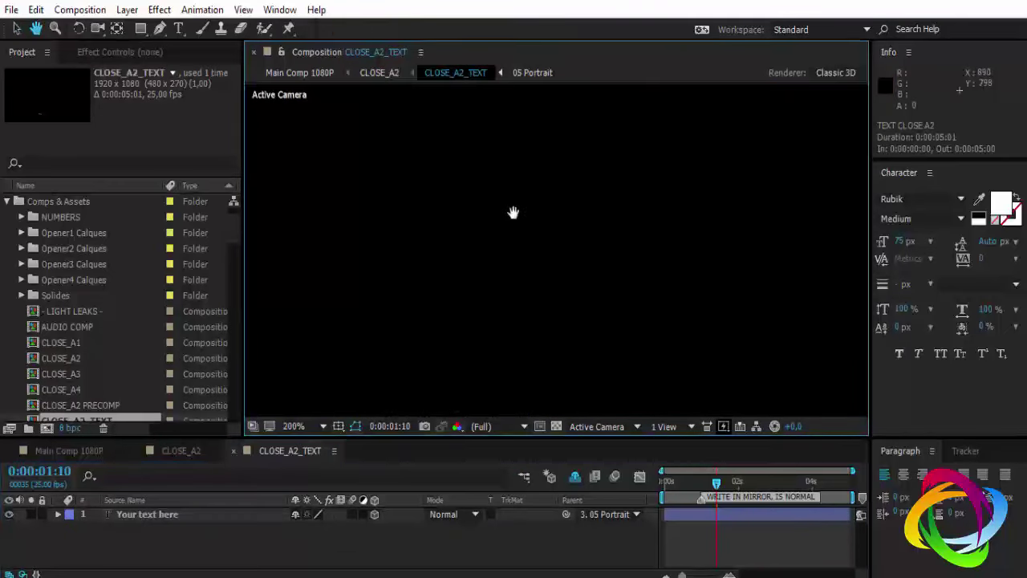
pyautogui.moveTo(473, 354); pyautogui.dragTo(522, 133)
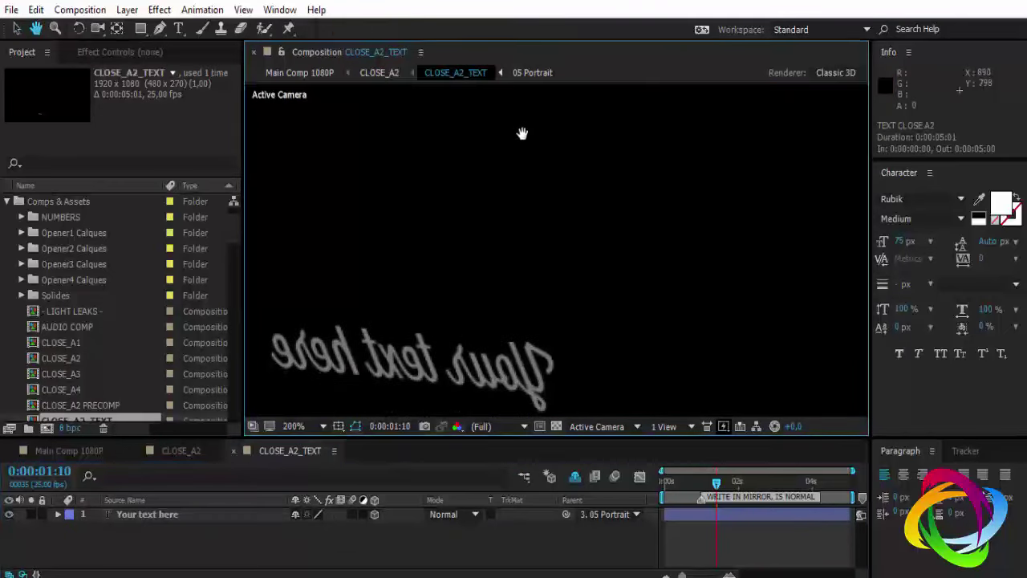
pyautogui.doubleClick(151, 516)
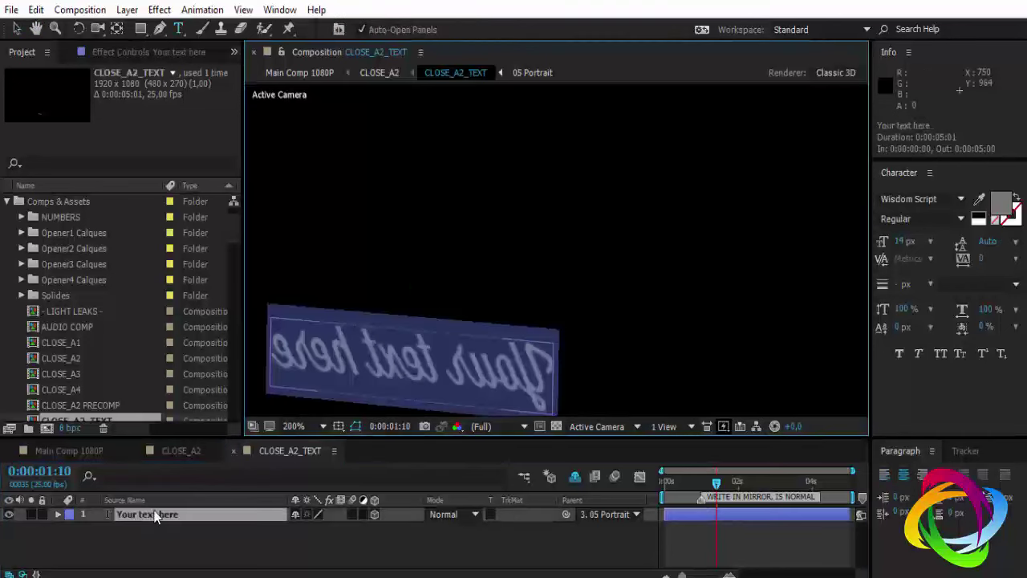
pyautogui.write('HRDi')
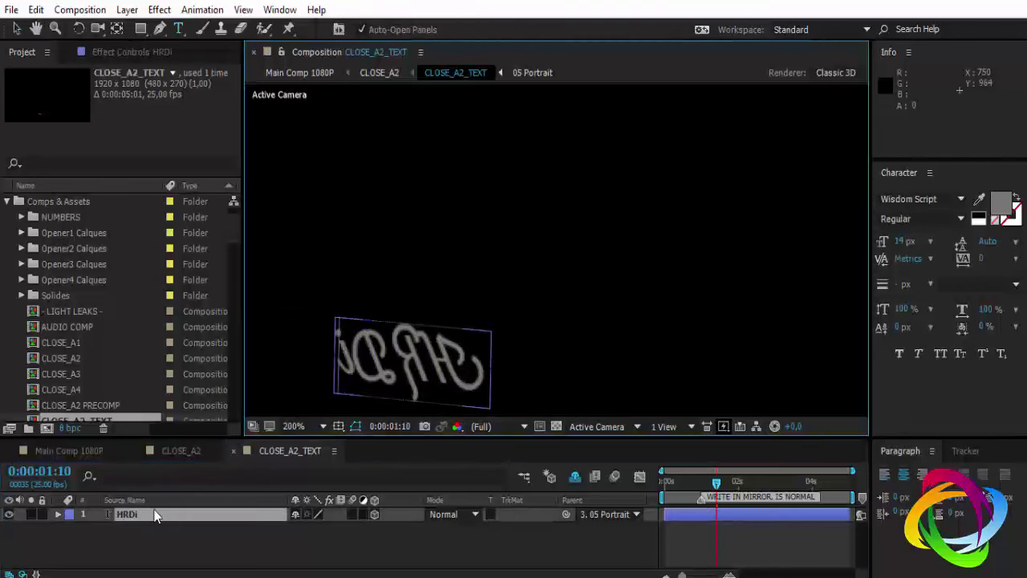
pyautogui.write('gital')
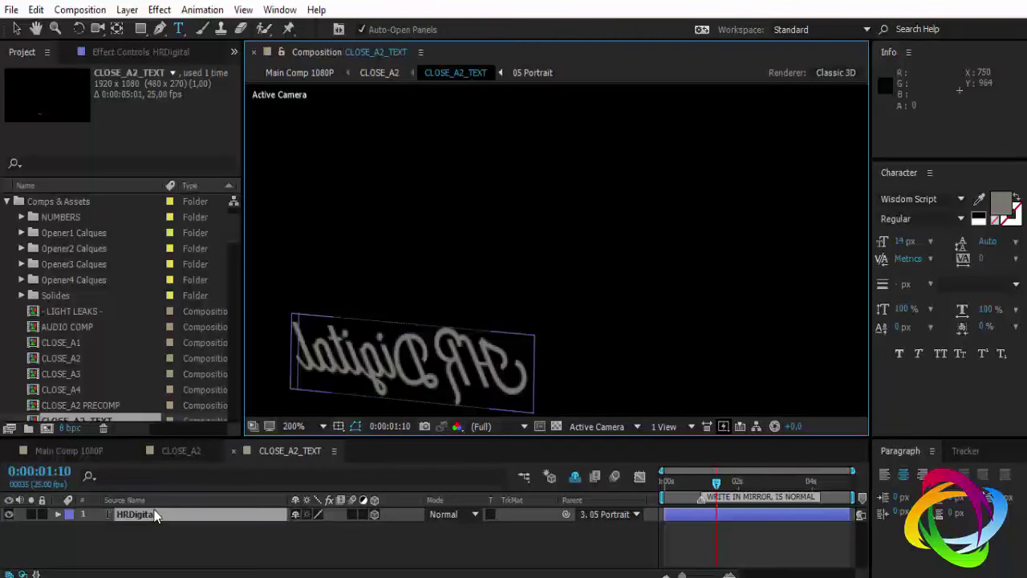
pyautogui.click(234, 454)
pyautogui.click(136, 451)
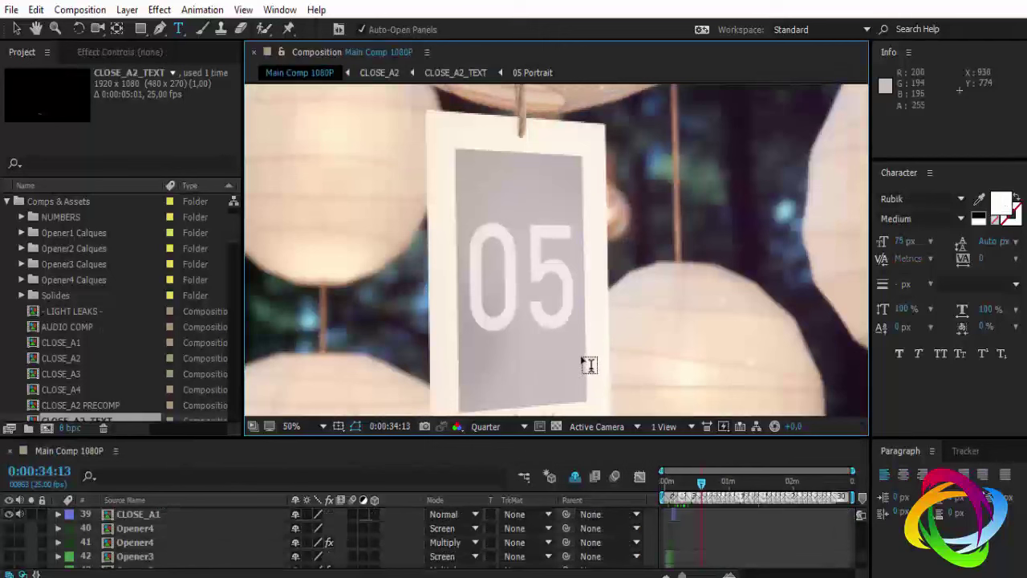
# Save the project and zoom the main preview out to 25%
pyautogui.hotkey('ctrl', 's')
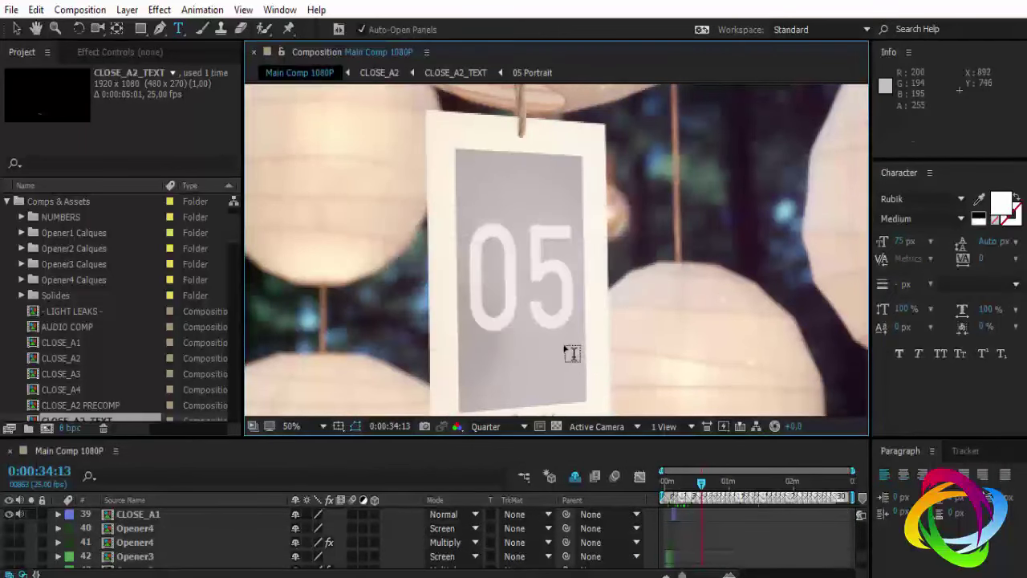
pyautogui.press(',')
pyautogui.scroll(2, 78, 319)
pyautogui.scroll(-1, 78, 319)
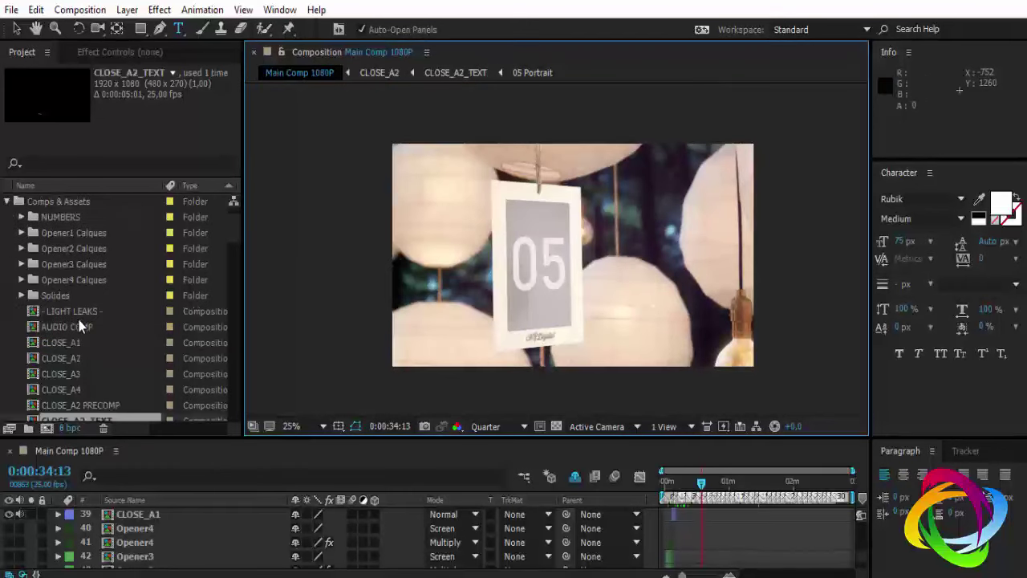
pyautogui.scroll(-2, 78, 319)
pyautogui.scroll(-3, 80, 321)
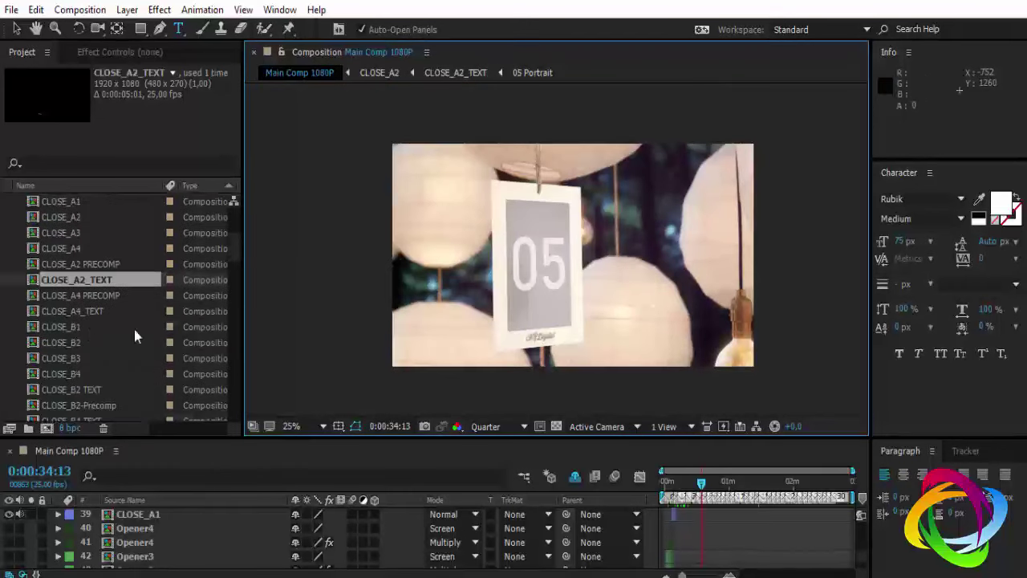
# Find CLOSE_B2-Precomp among the CLOSE_ comps and open it
pyautogui.click(70, 296)
pyautogui.scroll(-2, 65, 341)
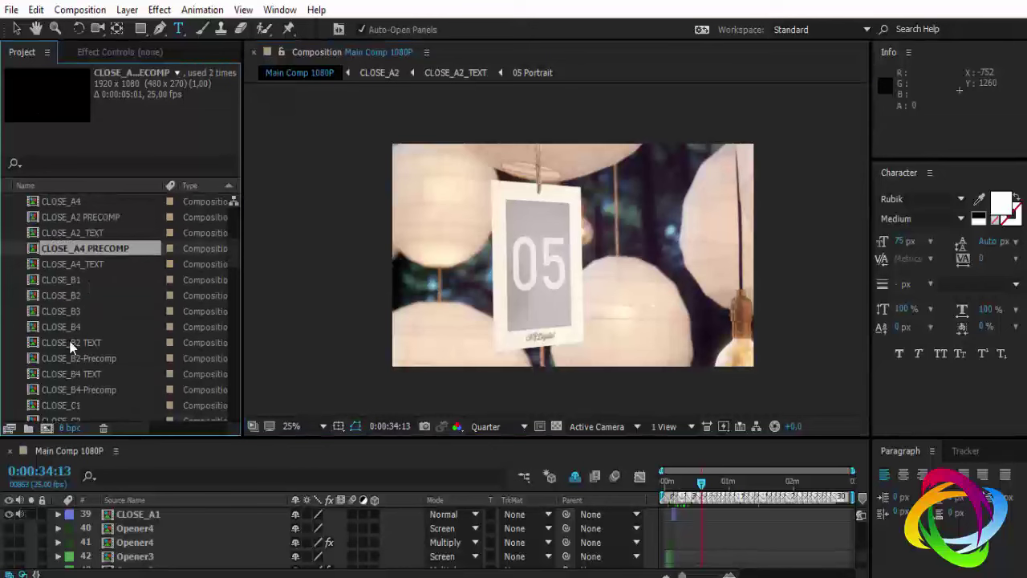
pyautogui.click(95, 343)
pyautogui.scroll(-2, 91, 343)
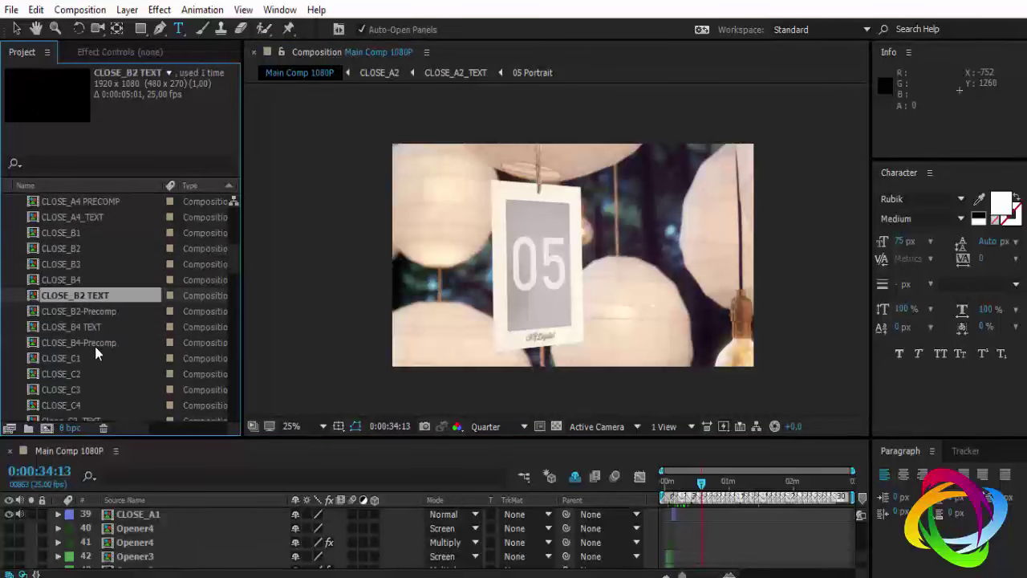
pyautogui.doubleClick(97, 314)
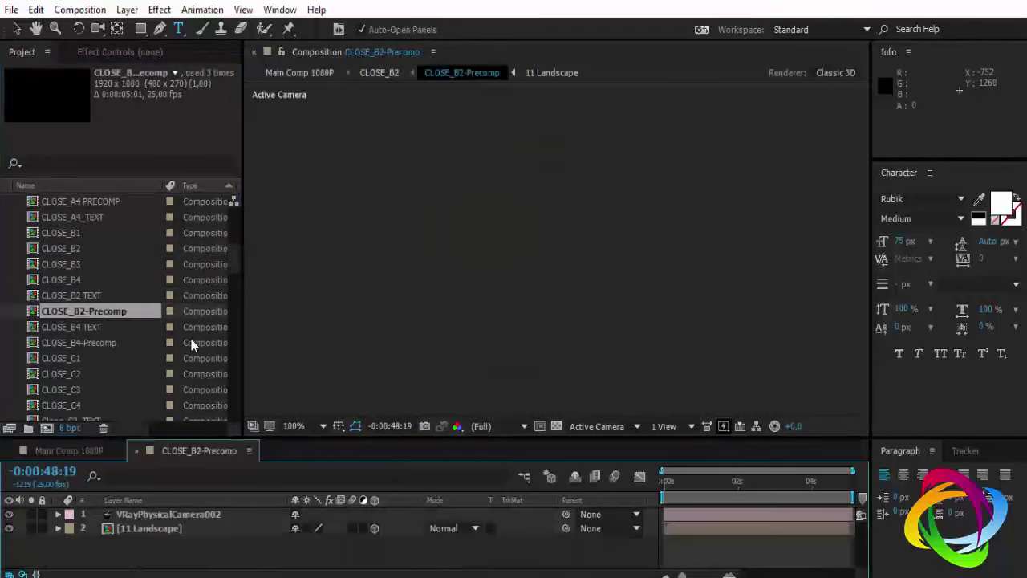
# At 0:00:01:11, open the 11 Landscape layer, then close both tabs back to Main Comp 1080P
pyautogui.click(718, 485)
pyautogui.scroll(-2, 676, 314)
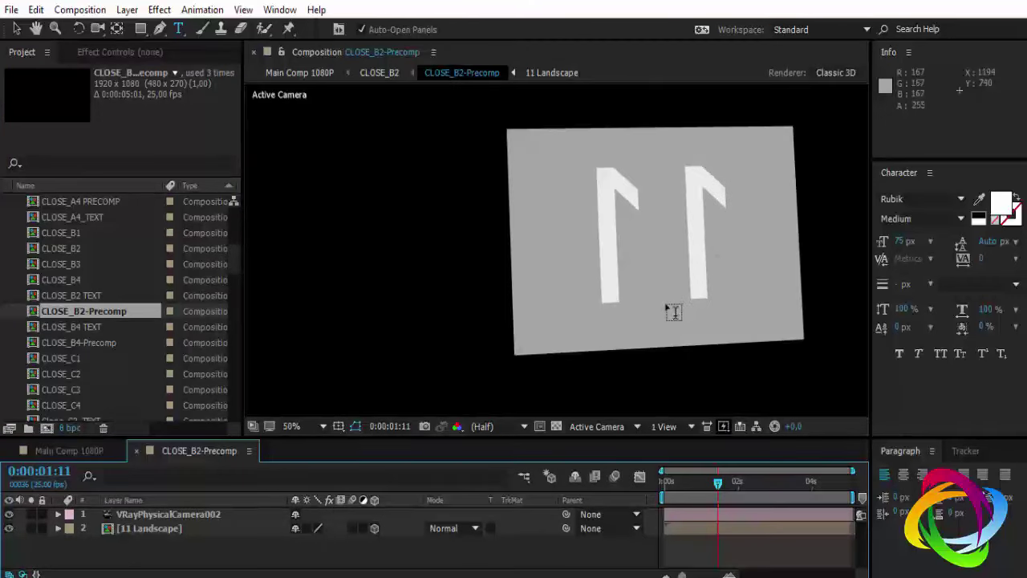
pyautogui.doubleClick(146, 528)
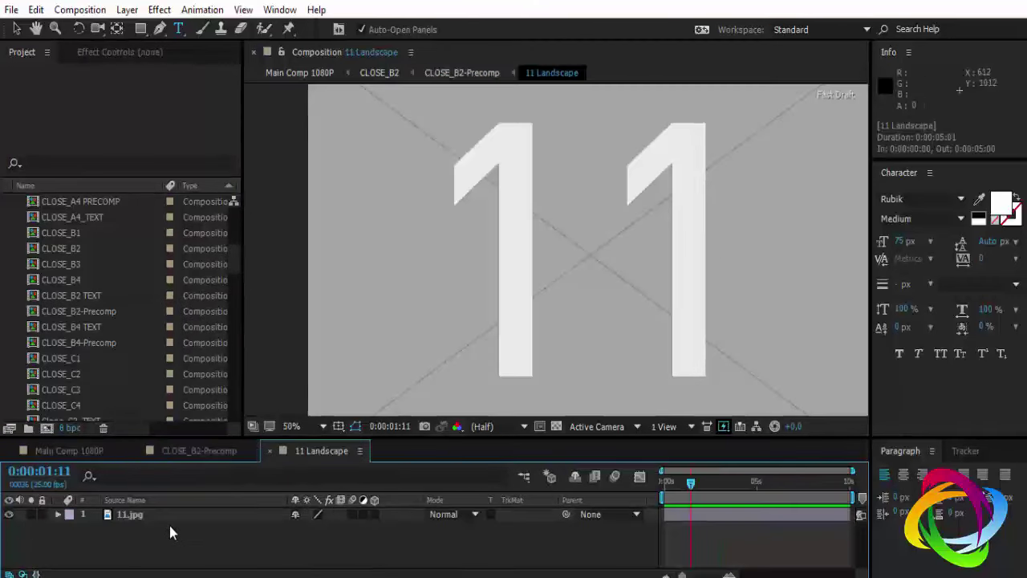
pyautogui.click(270, 450)
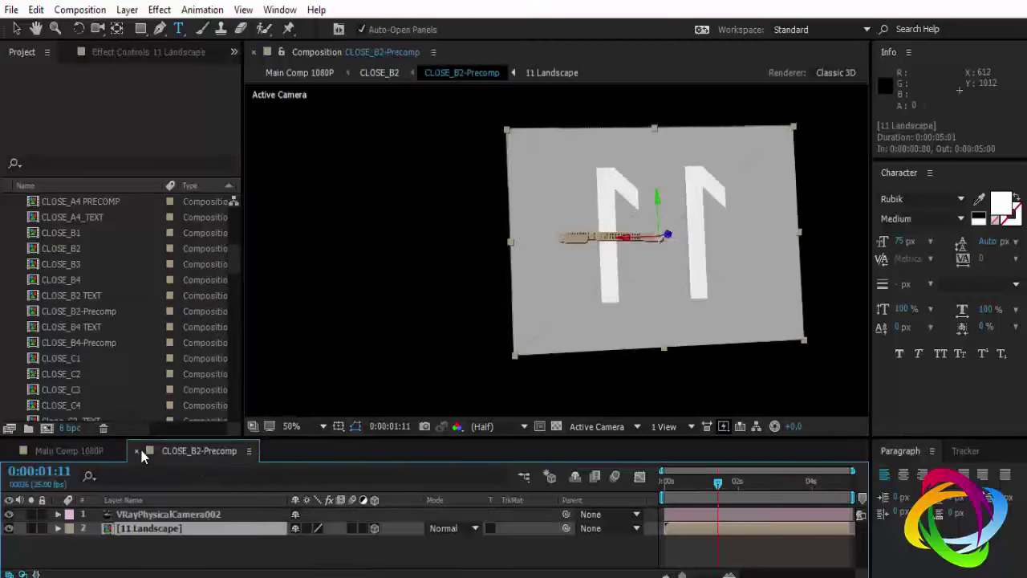
pyautogui.click(140, 446)
# Select the CLOSE_B2 TEXT and CLOSE_B4 TEXT compositions in the Project panel
pyautogui.scroll(1, 94, 348)
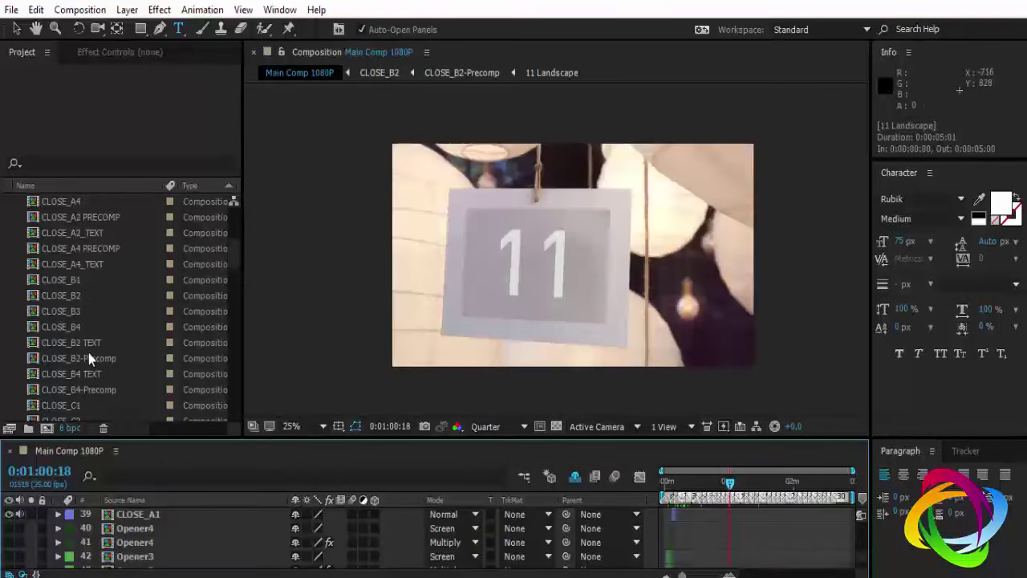
pyautogui.click(79, 341)
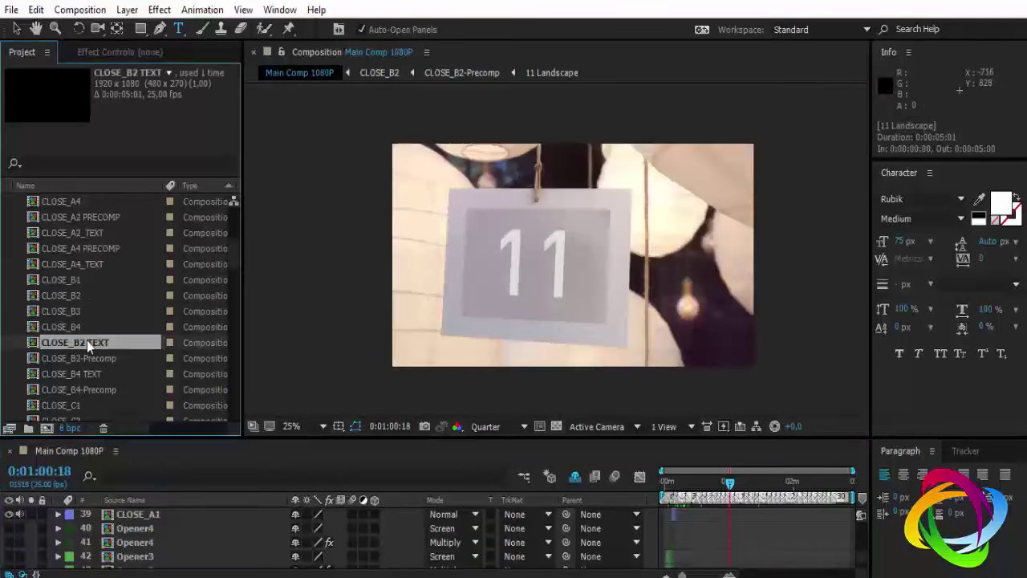
pyautogui.click(71, 374)
pyautogui.scroll(2, 95, 361)
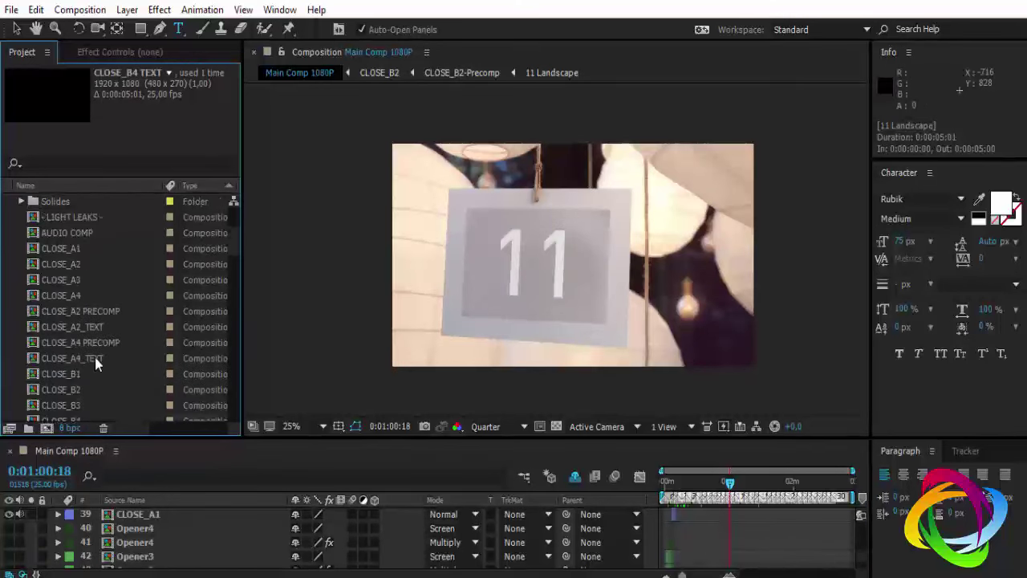
pyautogui.scroll(2, 93, 354)
pyautogui.scroll(1, 87, 325)
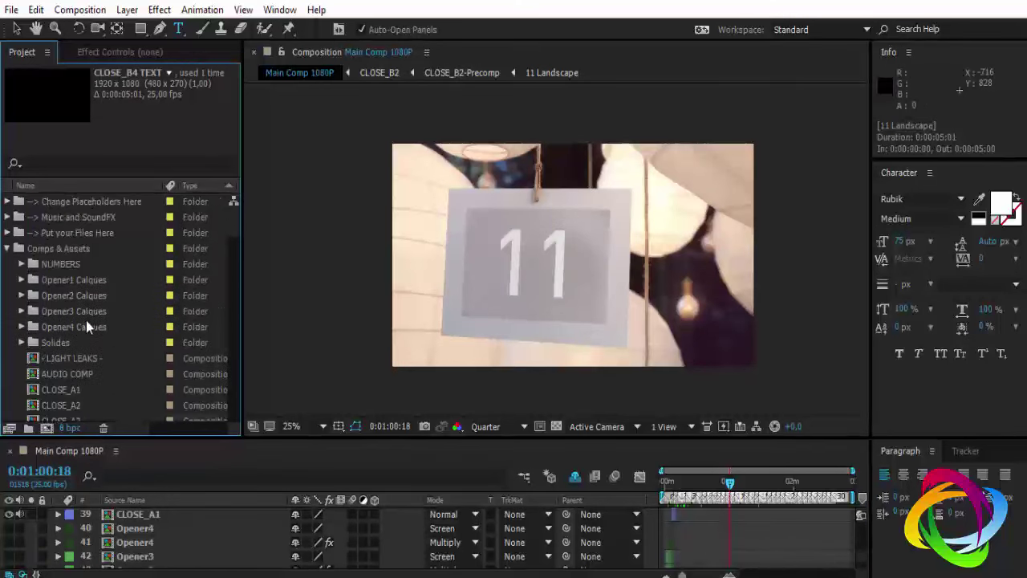
pyautogui.click(7, 201)
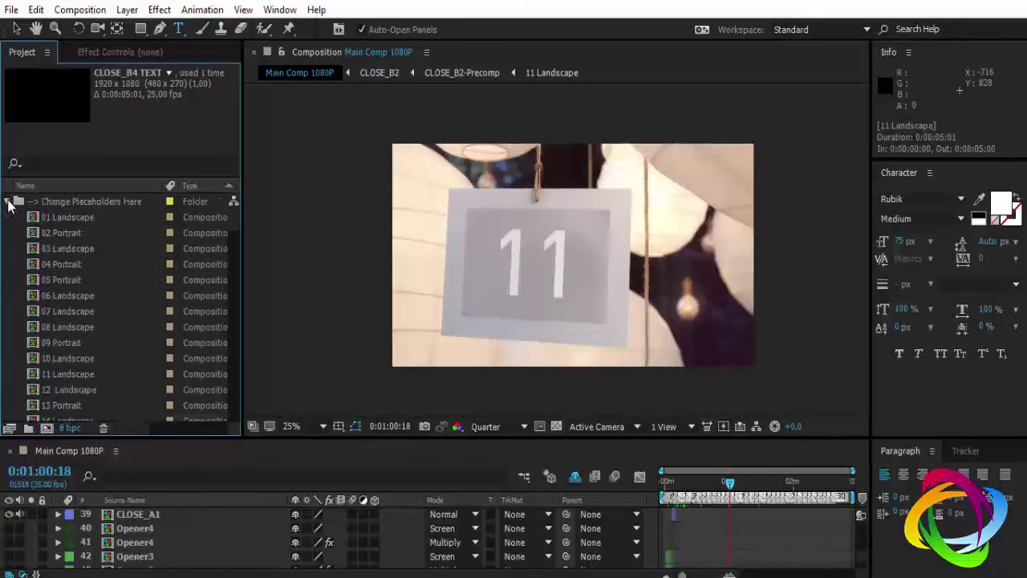
pyautogui.click(8, 201)
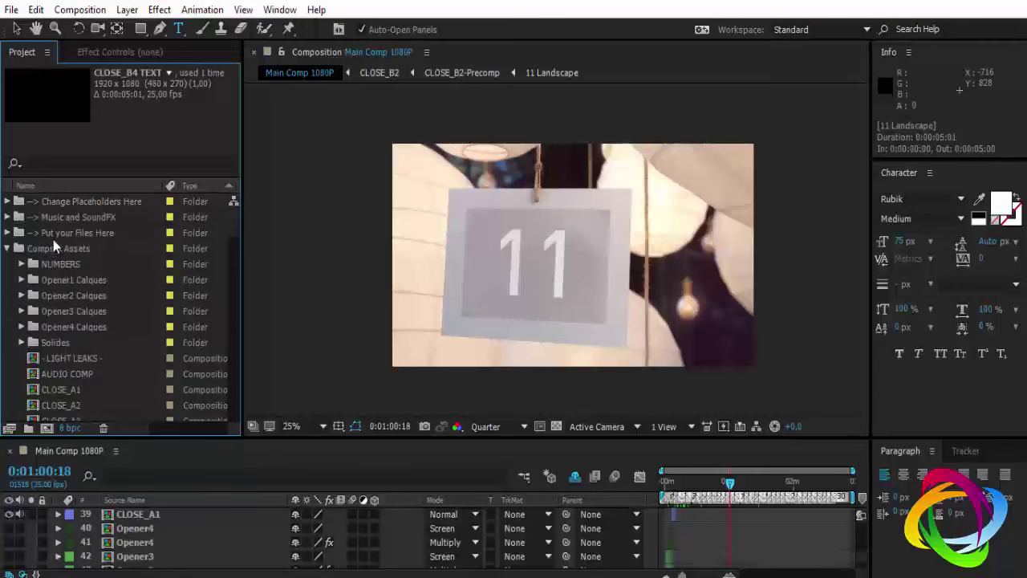
pyautogui.click(8, 202)
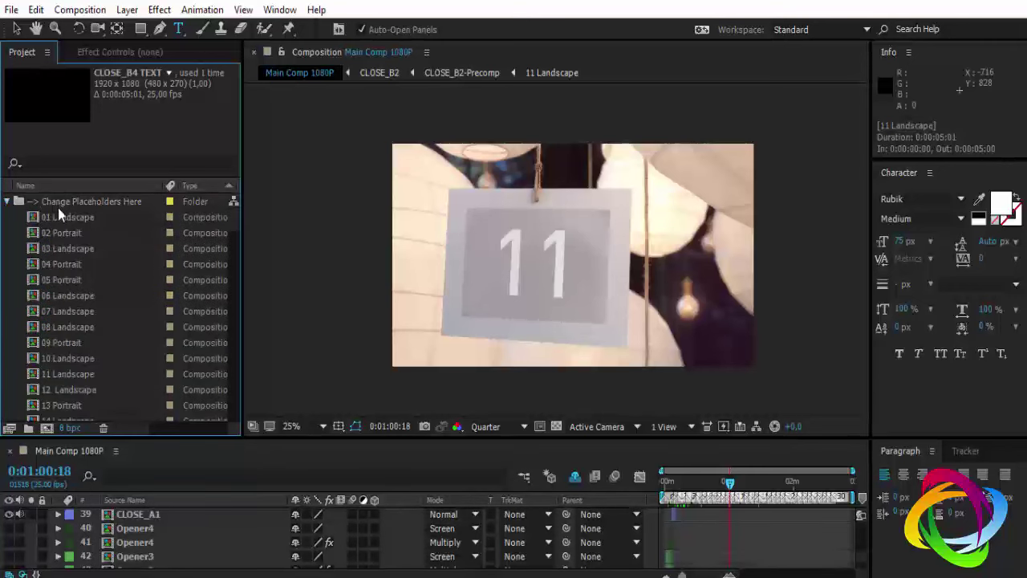
pyautogui.click(7, 201)
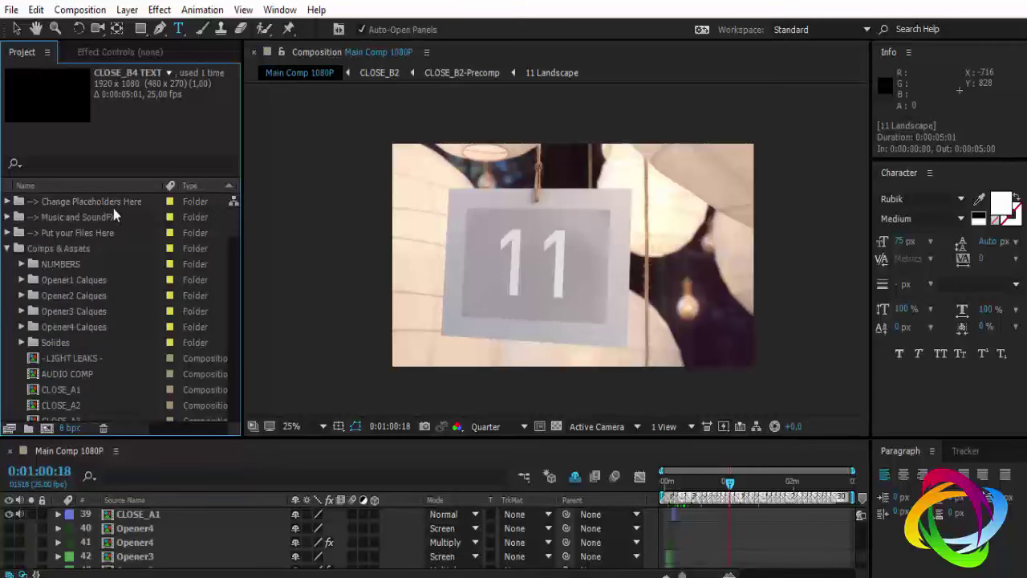
pyautogui.scroll(-2, 124, 305)
pyautogui.click(74, 296)
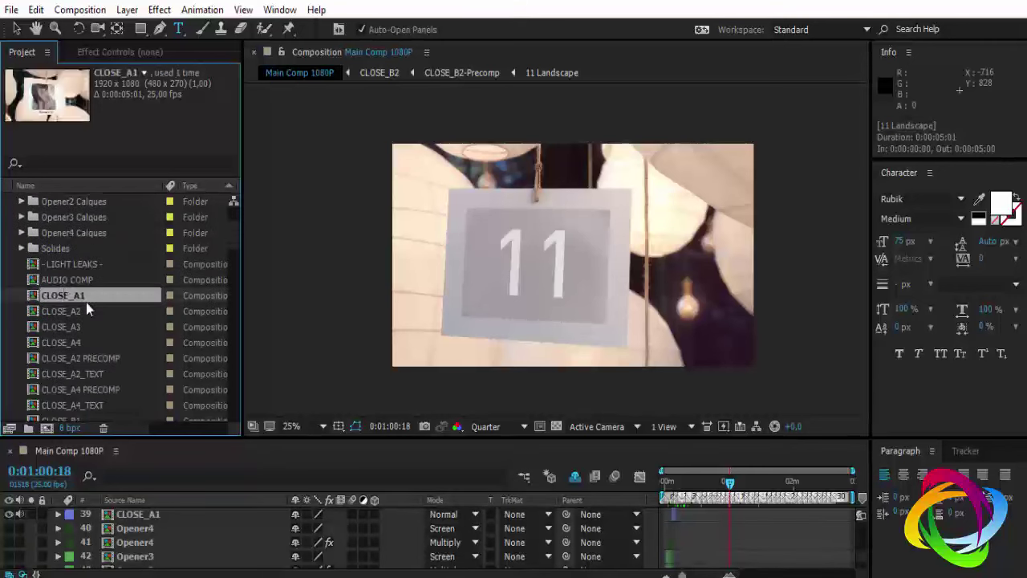
pyautogui.click(74, 342)
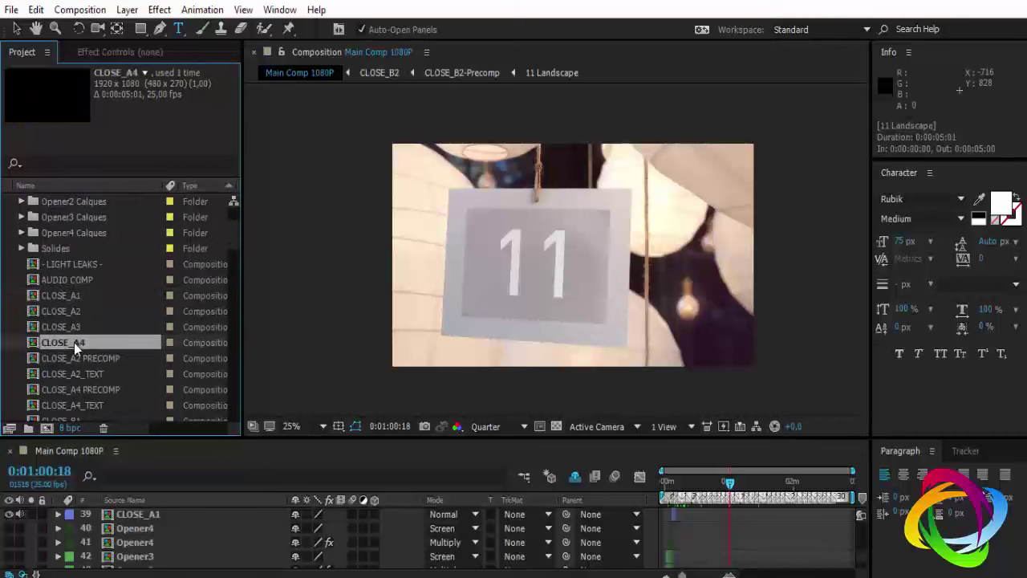
pyautogui.click(90, 373)
pyautogui.scroll(-1, 111, 373)
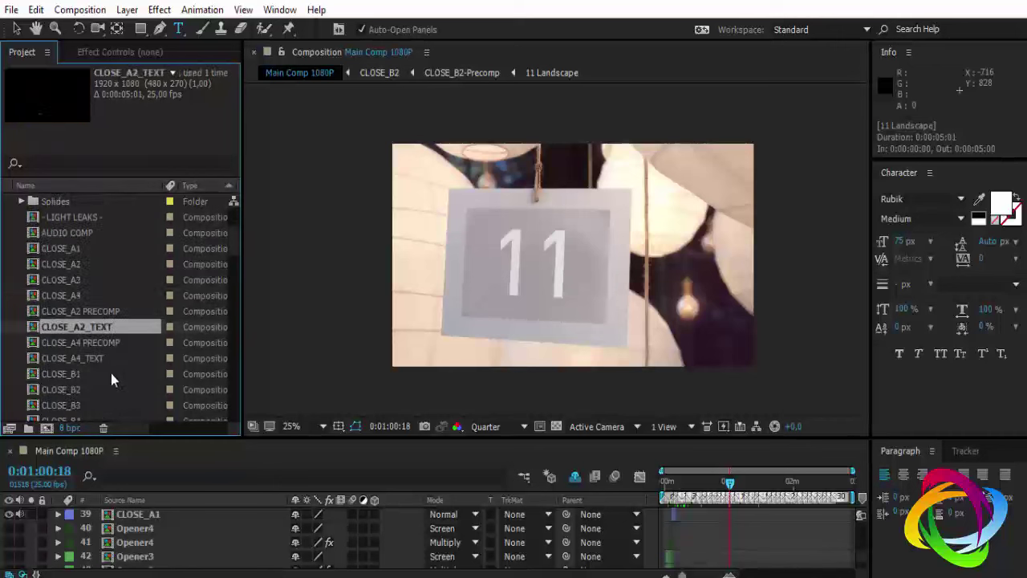
pyautogui.scroll(-1, 111, 373)
pyautogui.scroll(-1, 100, 368)
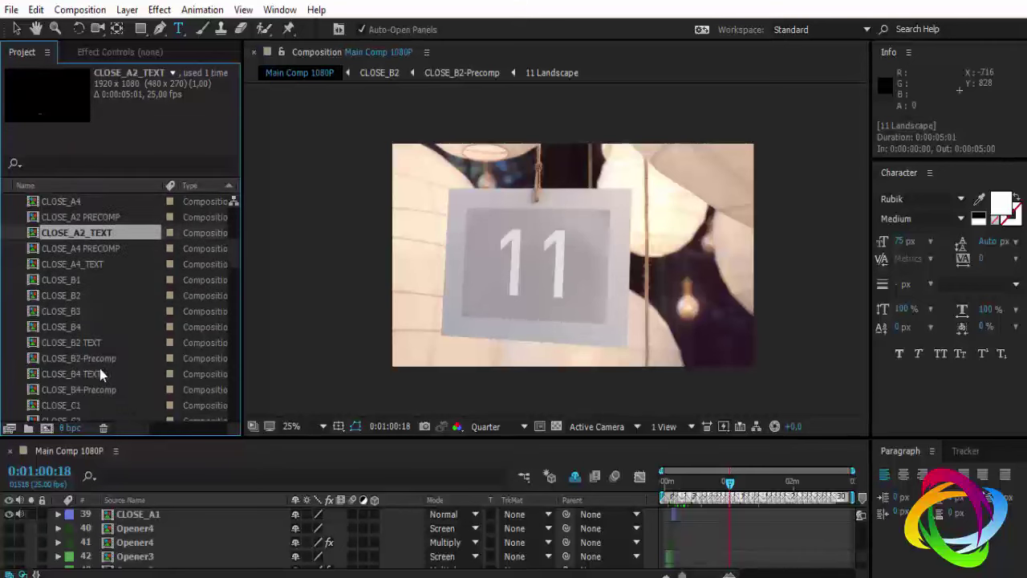
pyautogui.scroll(-1, 103, 366)
# After briefly checking CLOSE_B4-Precomp, open CLOSE_C1, reveal its caption and type 'Templates'
pyautogui.doubleClick(71, 347)
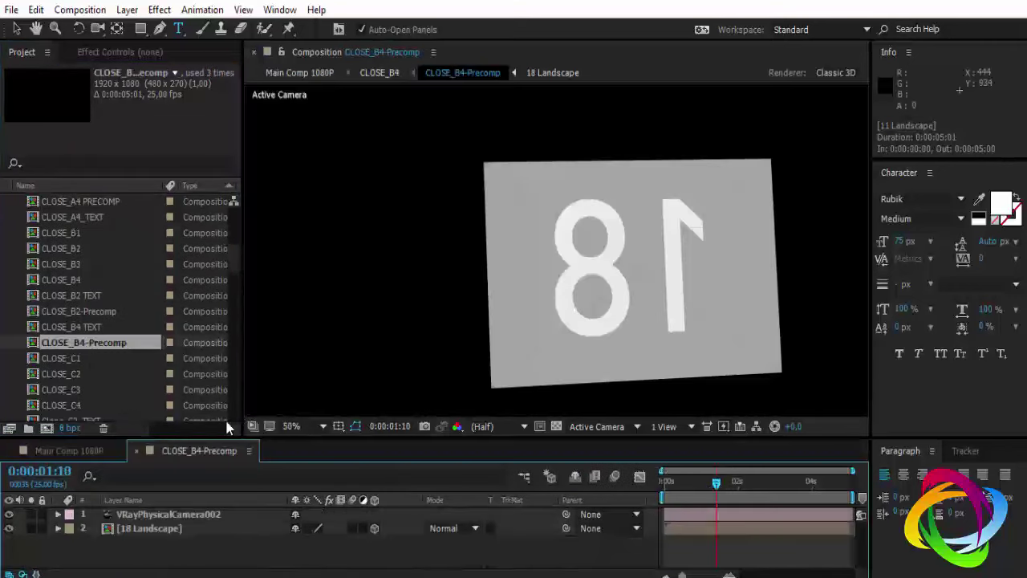
pyautogui.click(136, 451)
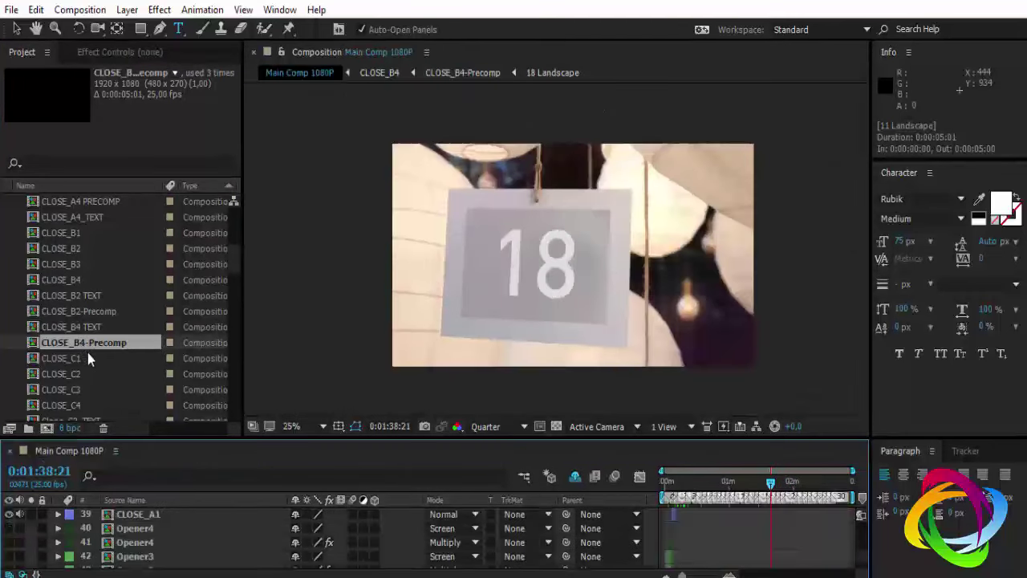
pyautogui.doubleClick(72, 357)
pyautogui.click(735, 496)
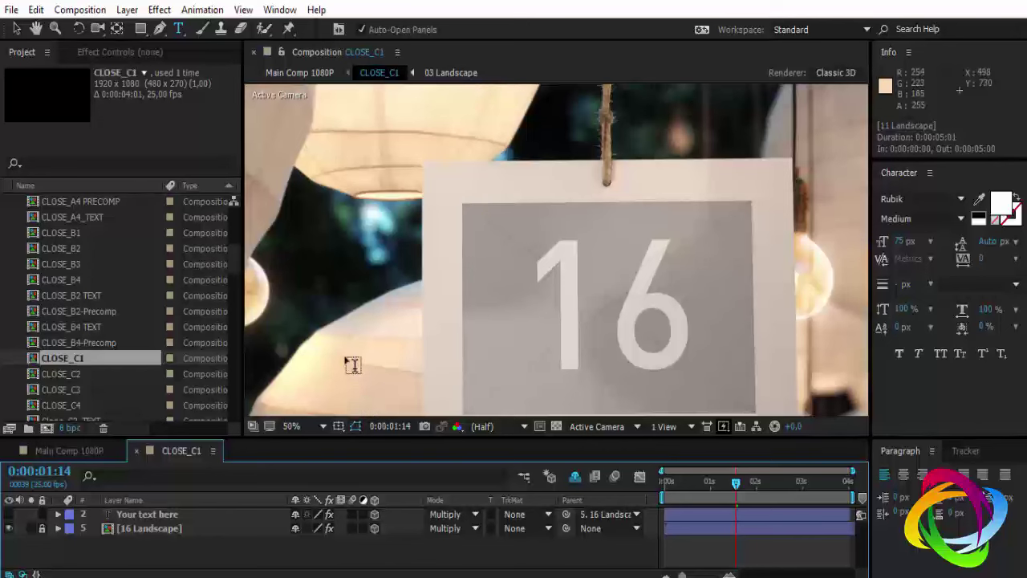
pyautogui.scroll(-2, 568, 311)
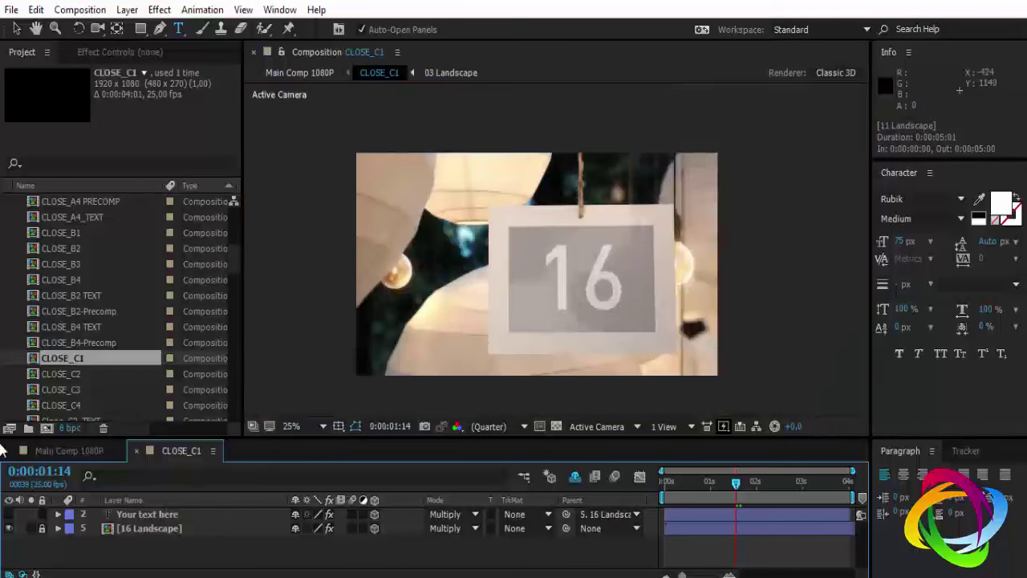
pyautogui.click(9, 514)
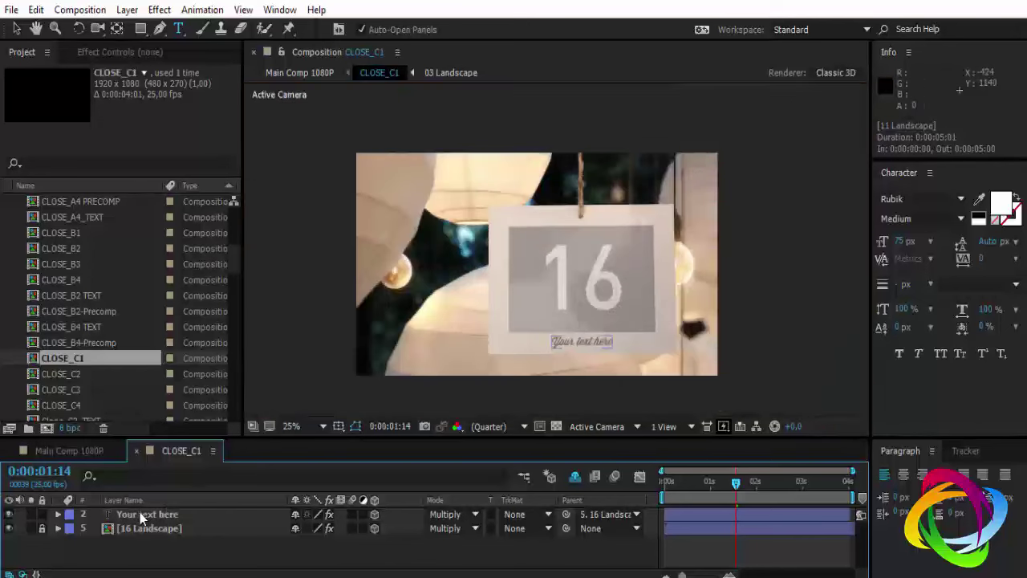
pyautogui.click(139, 513)
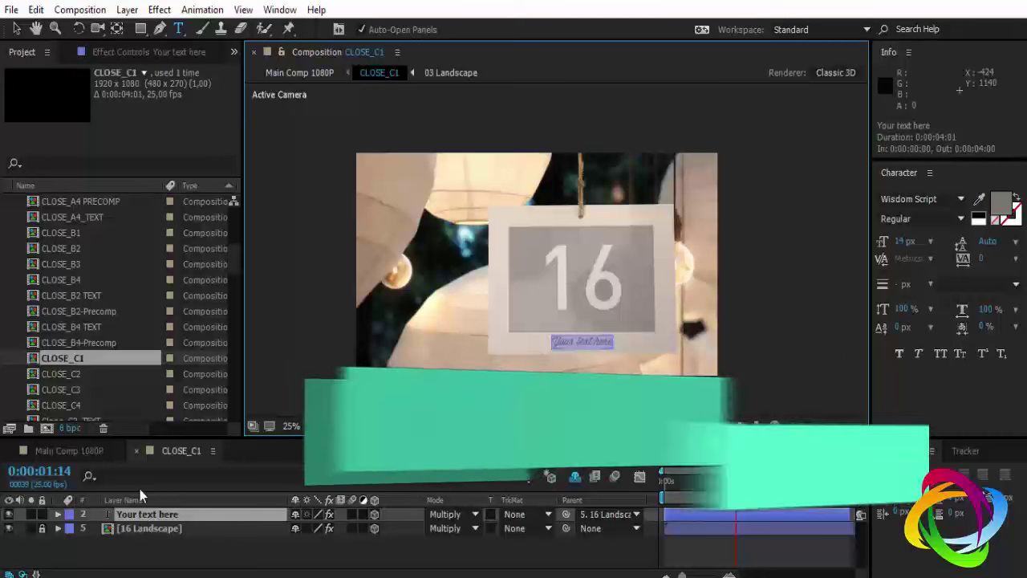
pyautogui.write('Template')
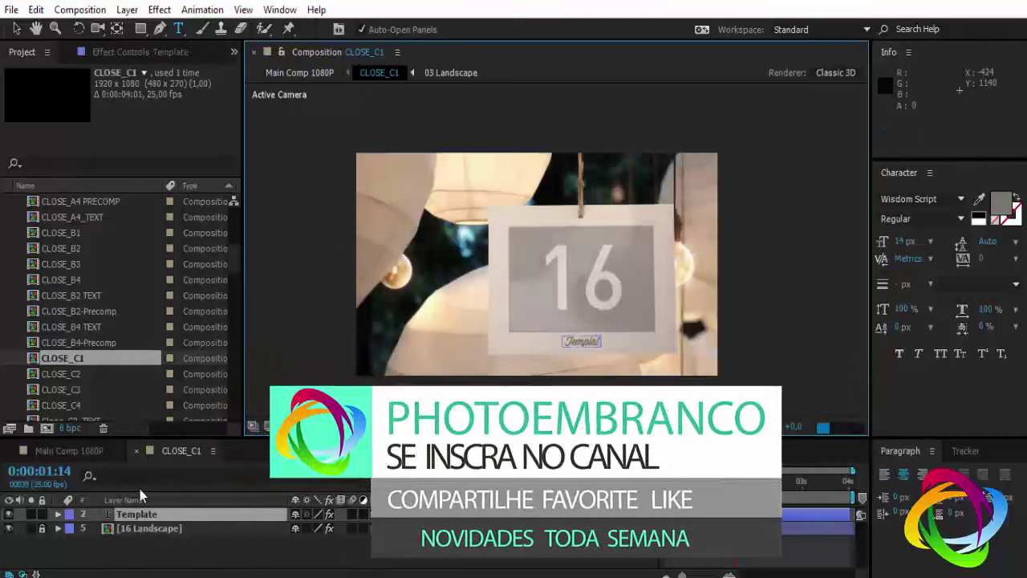
pyautogui.write('s')
# Close CLOSE_C1 and save the project
pyautogui.click(133, 450)
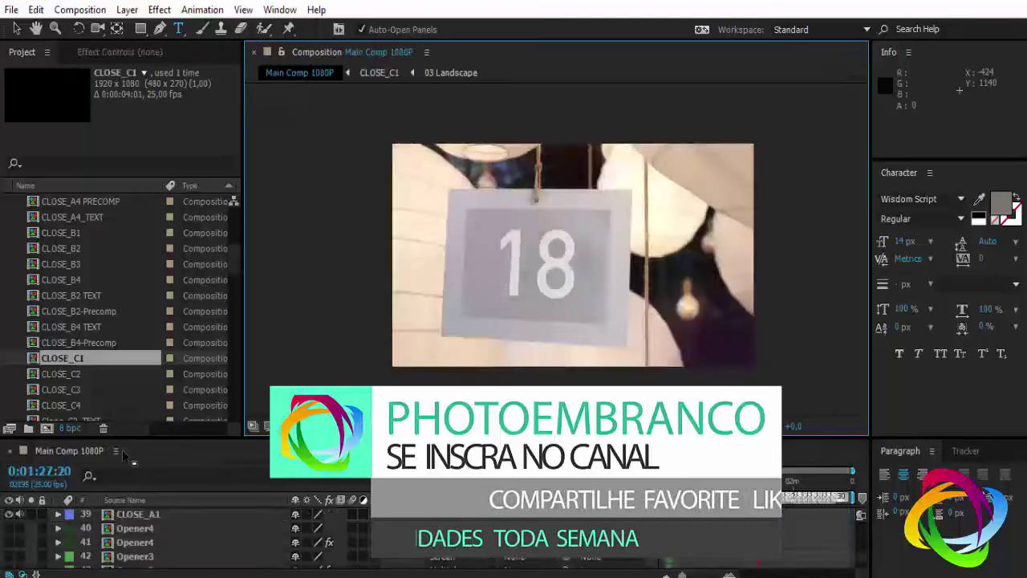
pyautogui.scroll(3, 91, 273)
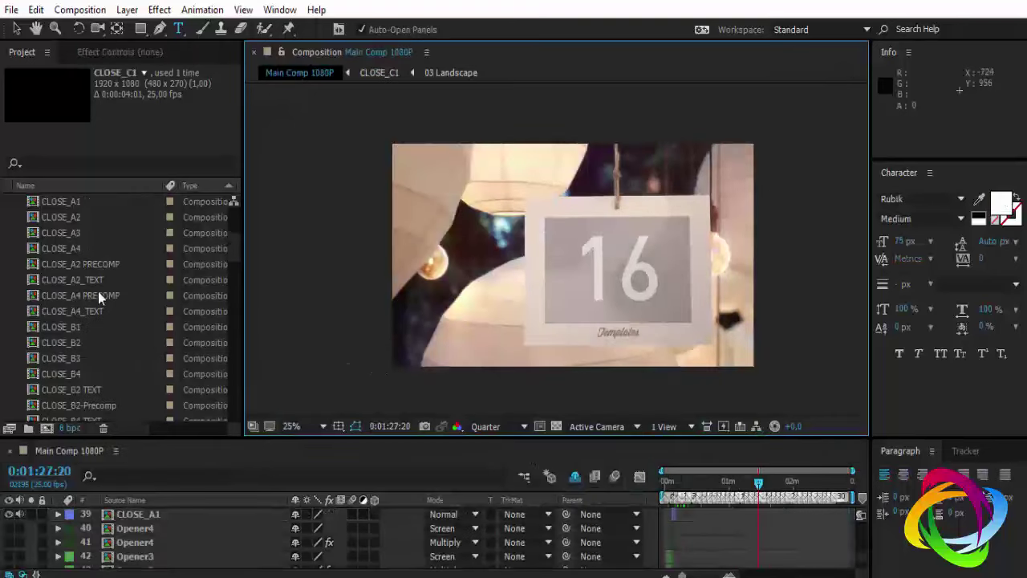
pyautogui.hotkey('ctrl', 's')
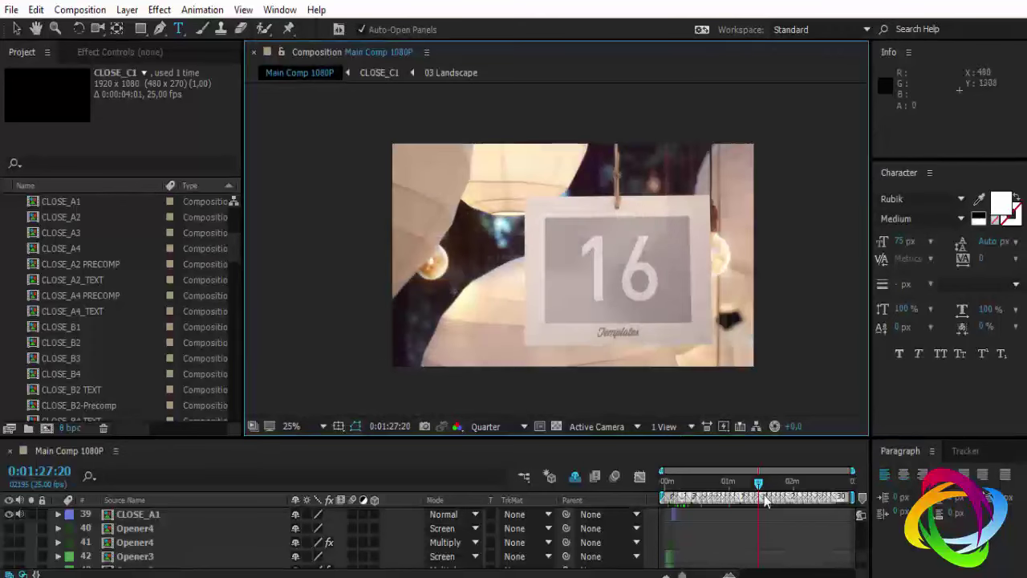
# Set the time to 0:00:14:18 and select Main Comp 1080P in the Project panel
pyautogui.click(679, 482)
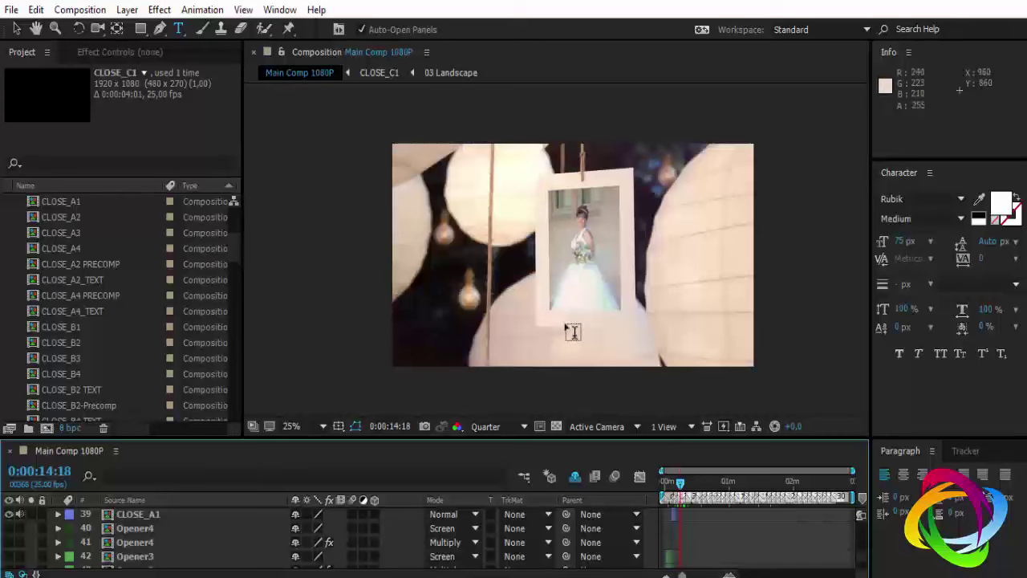
pyautogui.press('v')
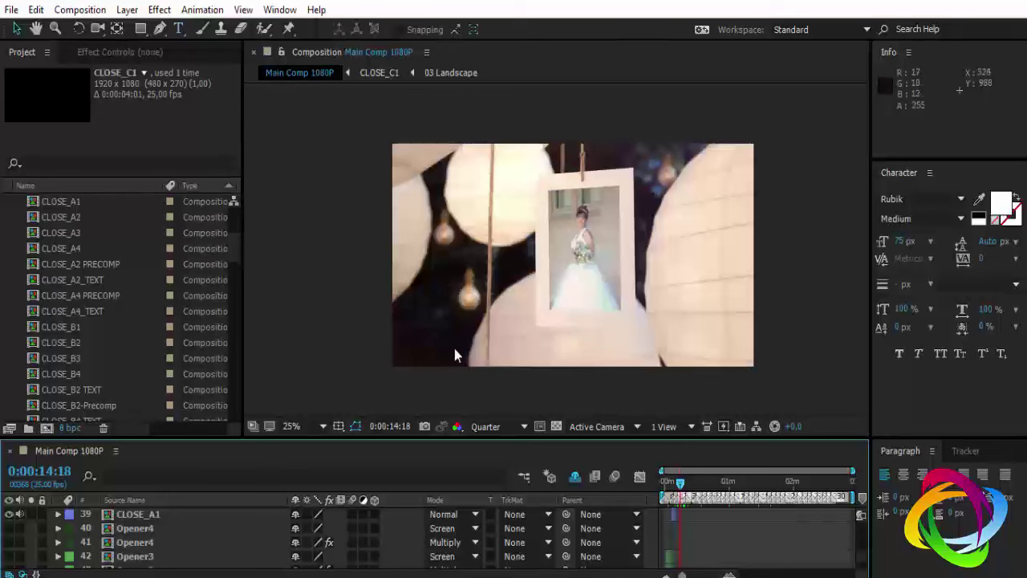
pyautogui.moveTo(233, 260); pyautogui.dragTo(237, 425)
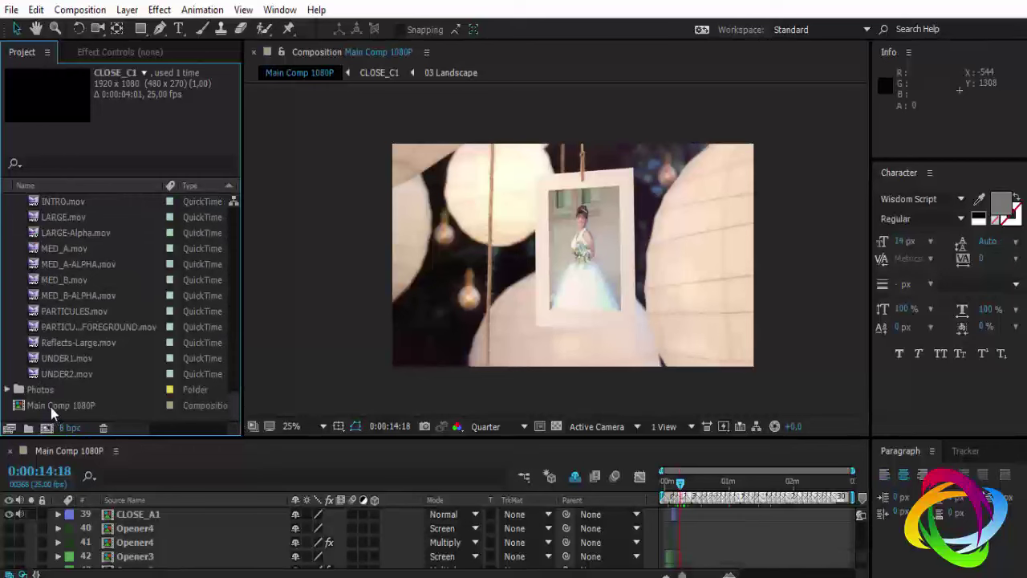
pyautogui.click(52, 406)
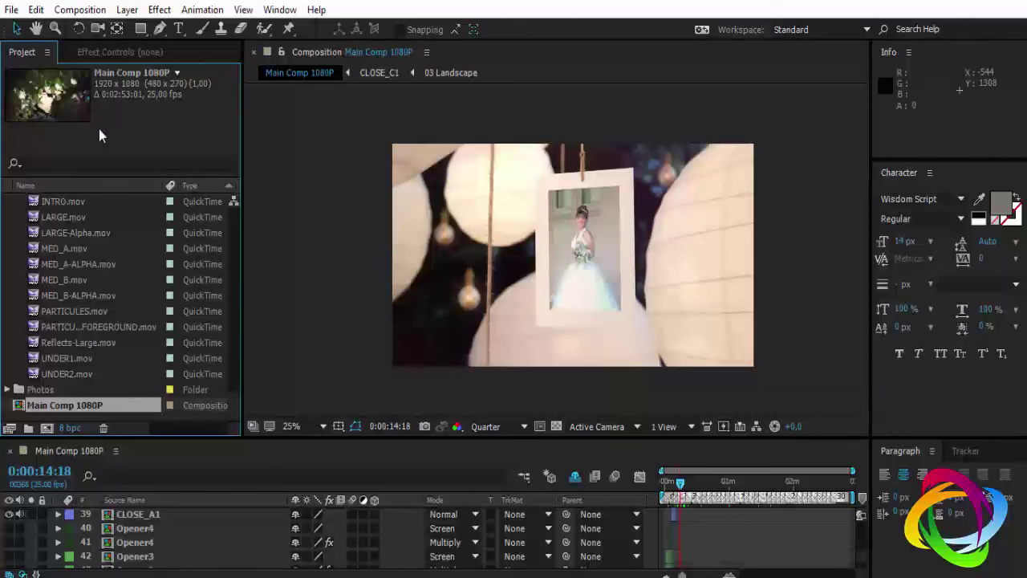
# Add Main Comp 1080P to the Render Queue with a QuickTime output module
pyautogui.click(80, 11)
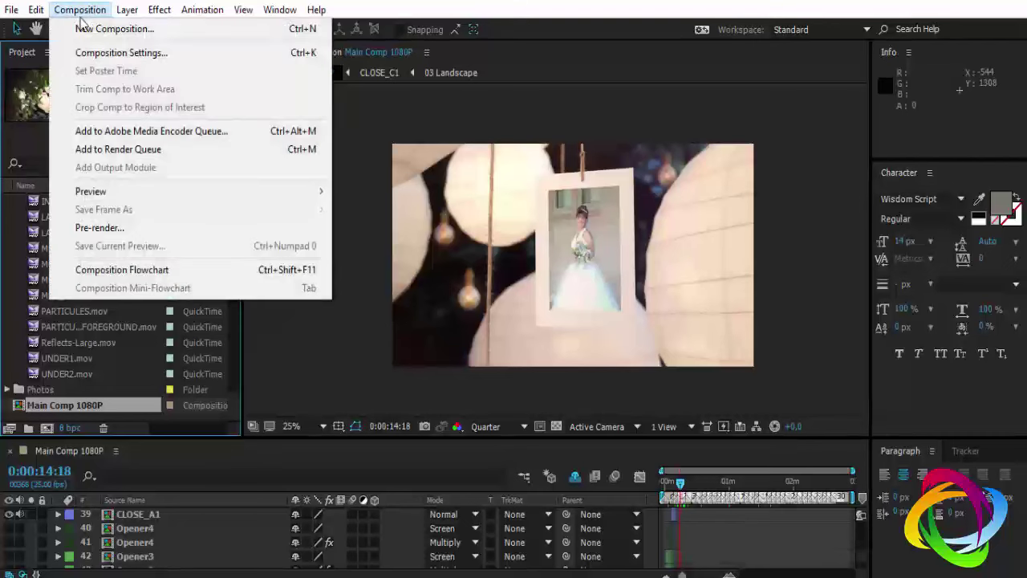
pyautogui.click(104, 150)
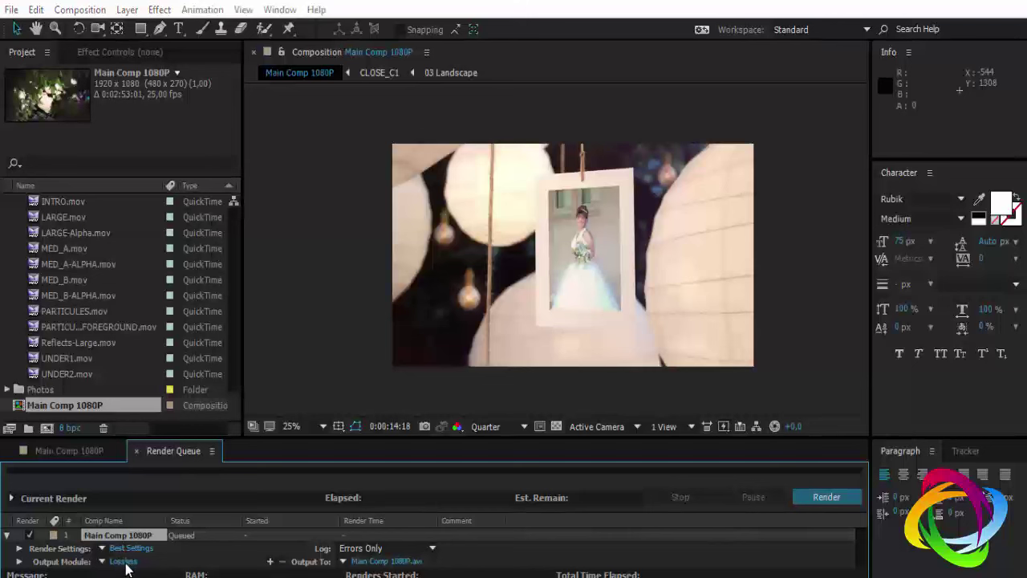
pyautogui.click(124, 562)
pyautogui.click(541, 86)
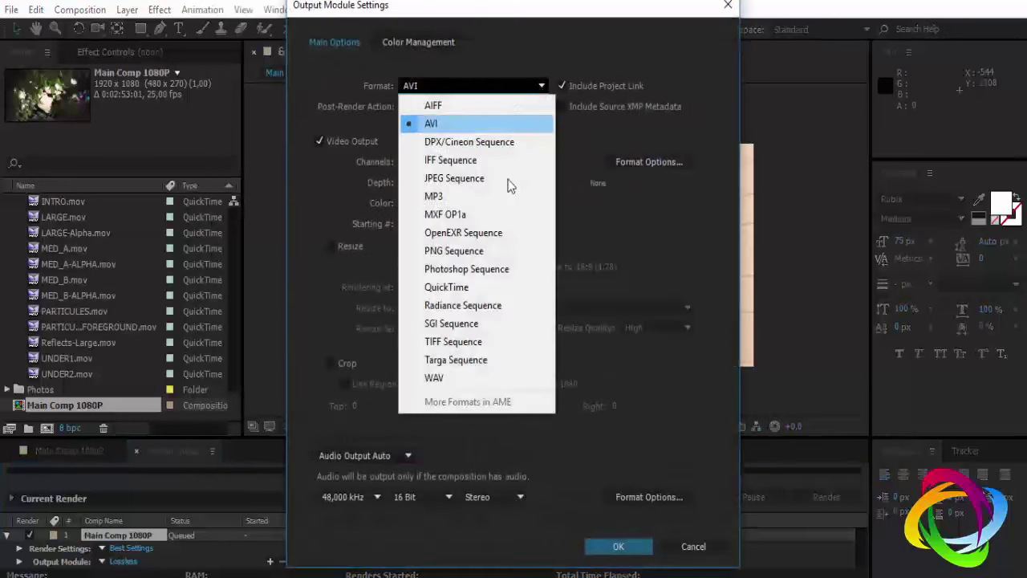
pyautogui.click(451, 289)
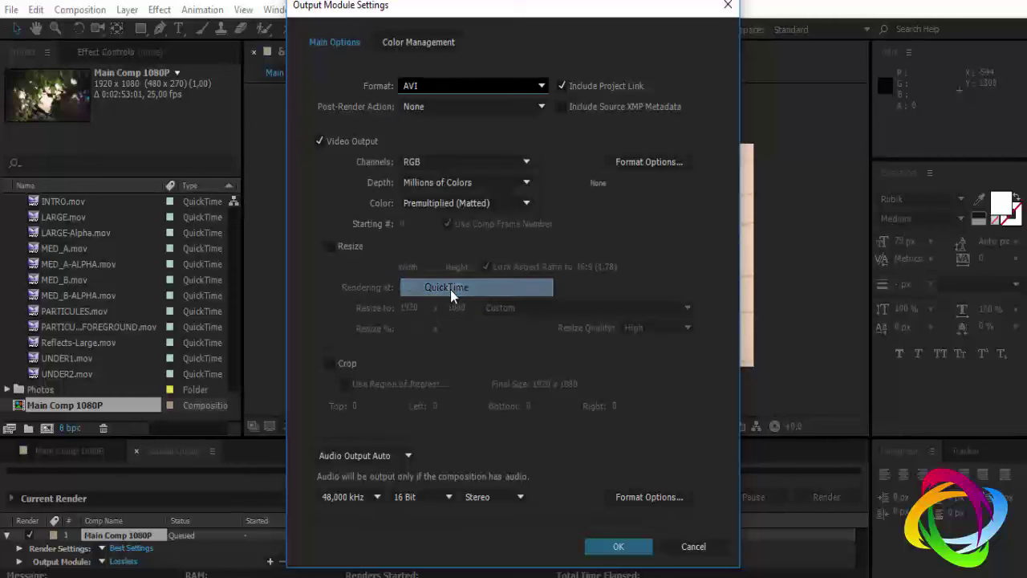
pyautogui.click(615, 544)
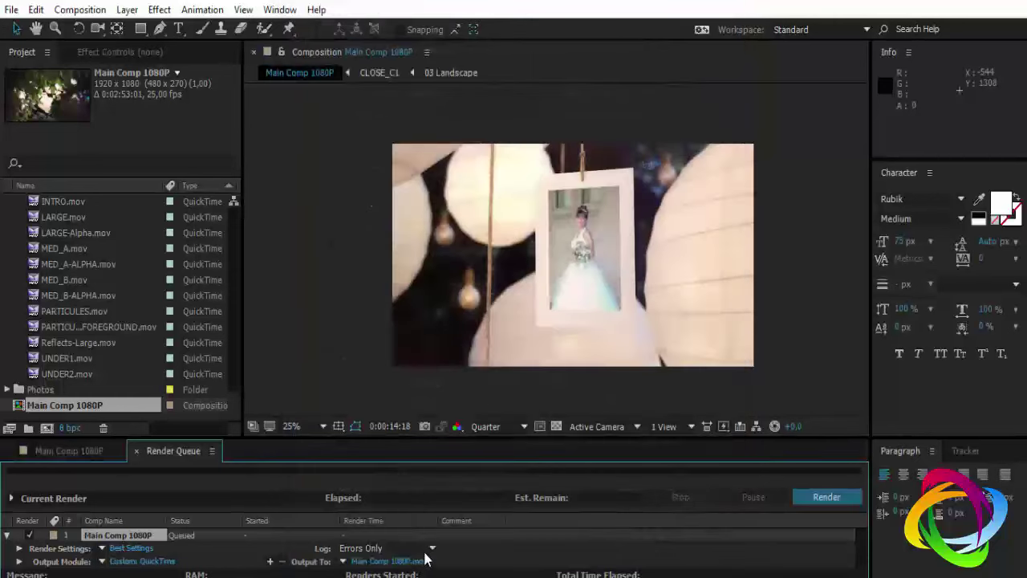
# Set the render output location to the Área de Trabalho folder
pyautogui.click(374, 562)
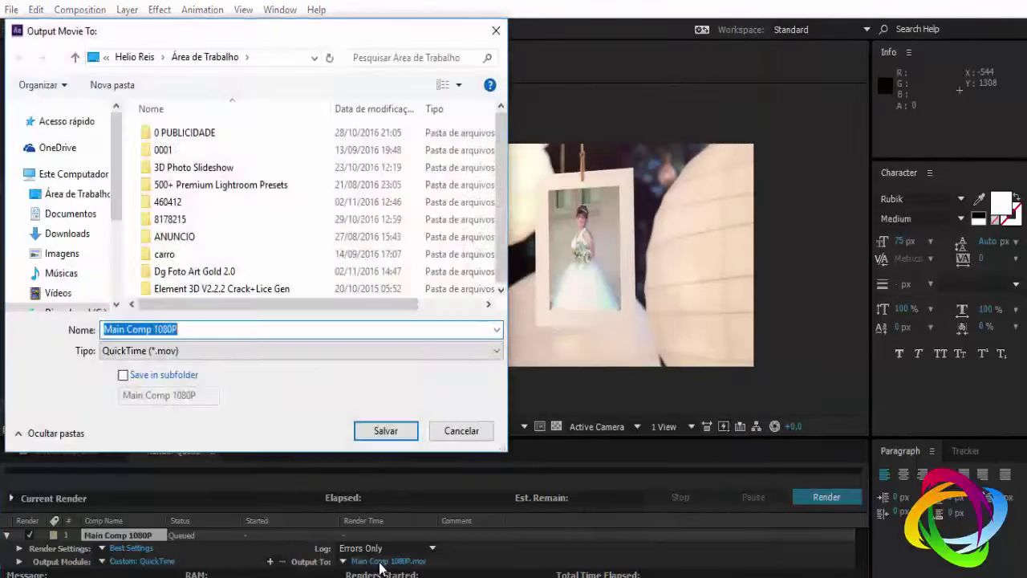
pyautogui.scroll(-1, 71, 205)
pyautogui.click(71, 202)
pyautogui.click(77, 180)
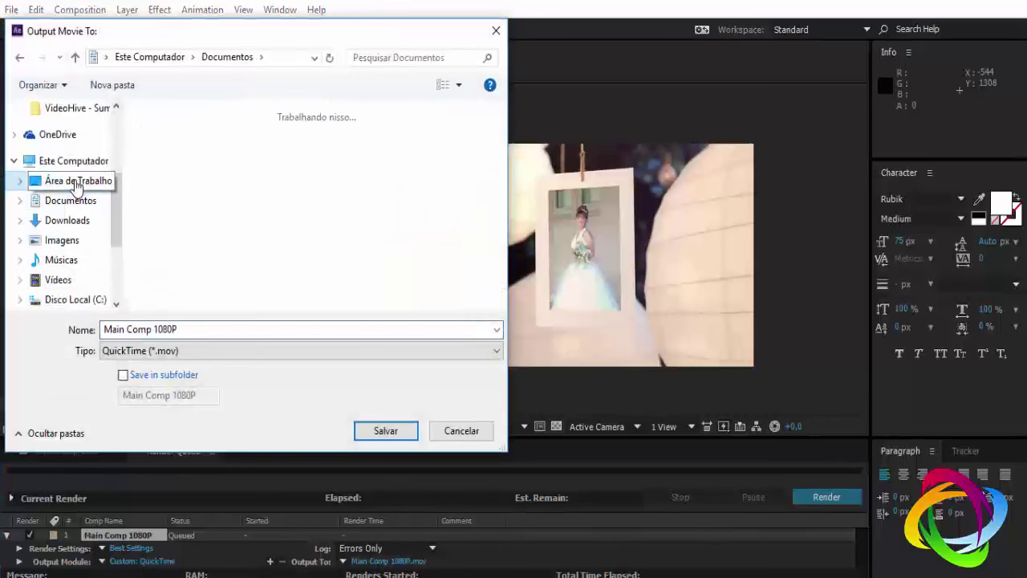
pyautogui.click(384, 430)
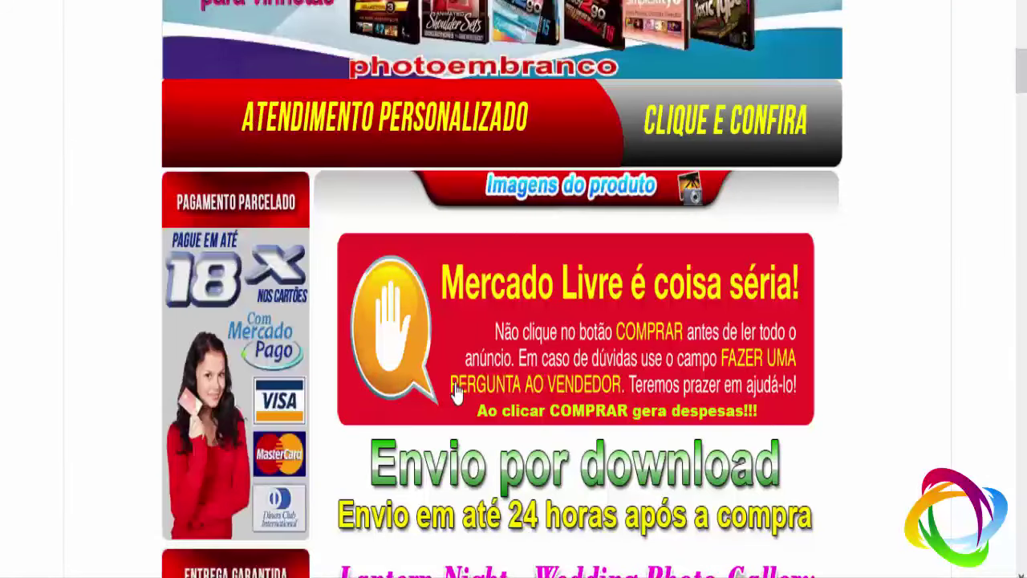
# Scroll back to the top of the Mercado Livre listing and play its video preview
pyautogui.scroll(5, 440, 401)
pyautogui.scroll(5, 433, 390)
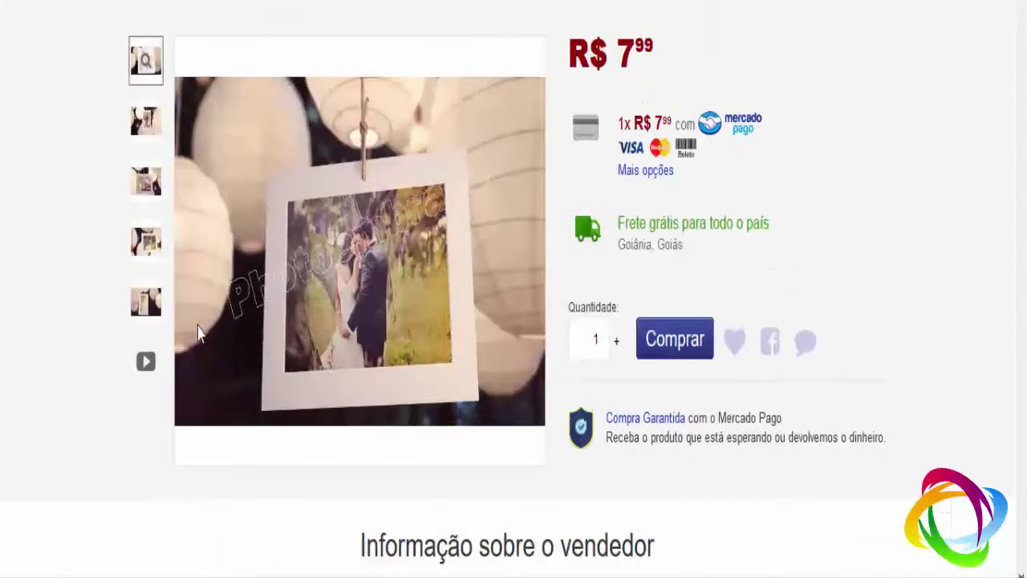
pyautogui.scroll(2, 150, 385)
pyautogui.click(144, 506)
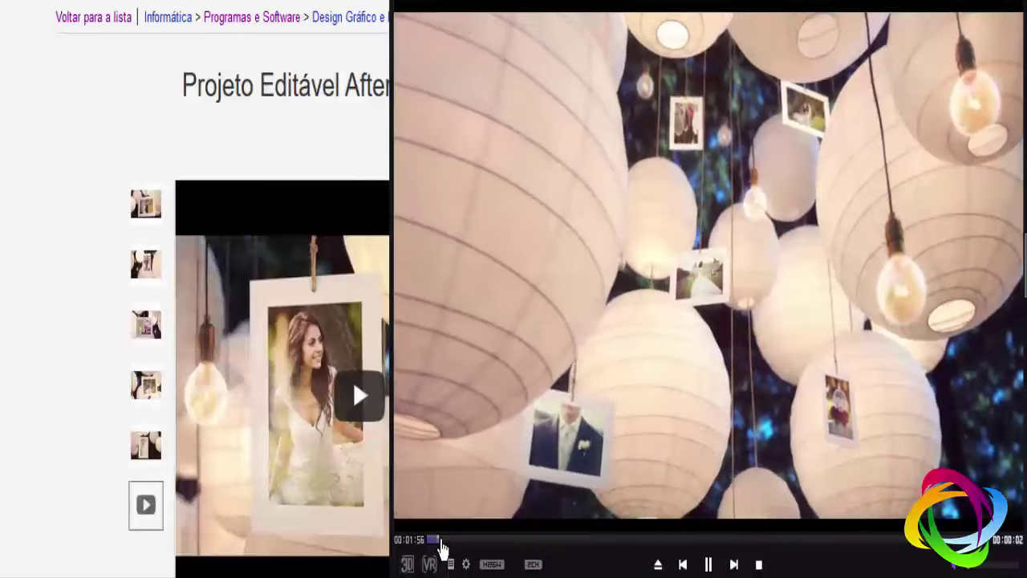
# Seek through the Lantern Night video in KMPlayer, pausing on the couple's hanging photo
pyautogui.click(440, 540)
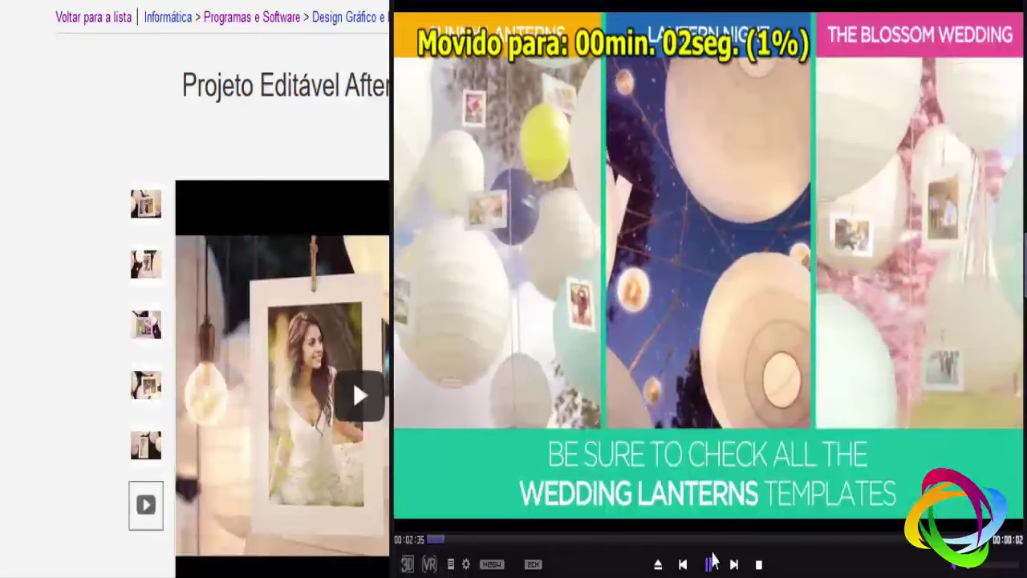
pyautogui.click(881, 259)
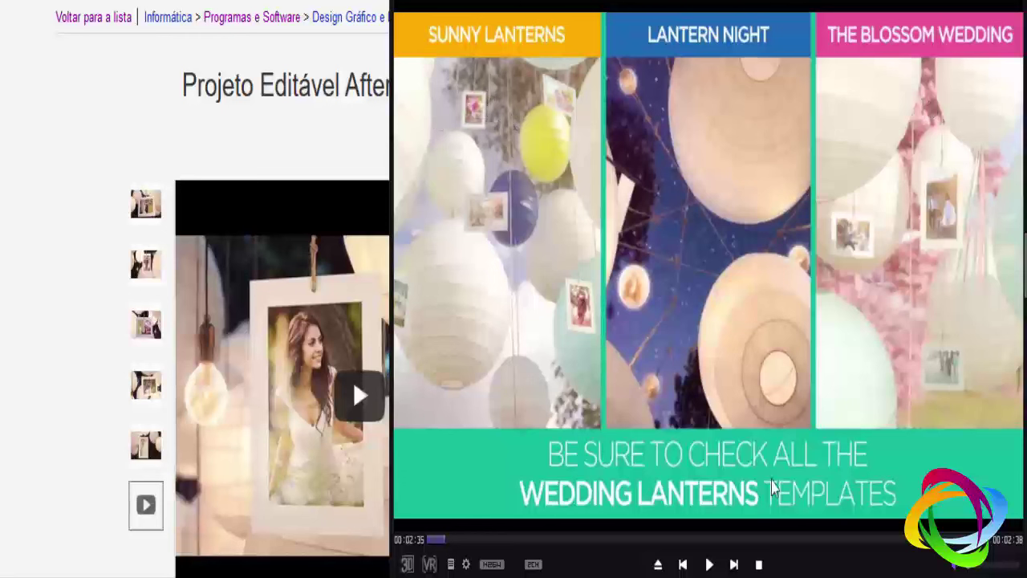
pyautogui.click(709, 564)
pyautogui.click(728, 540)
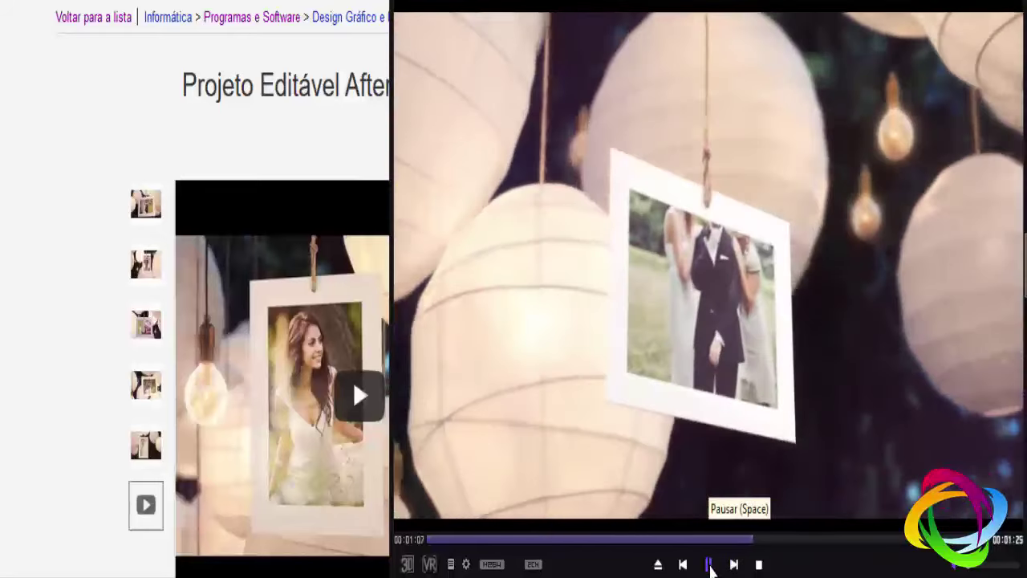
pyautogui.click(710, 564)
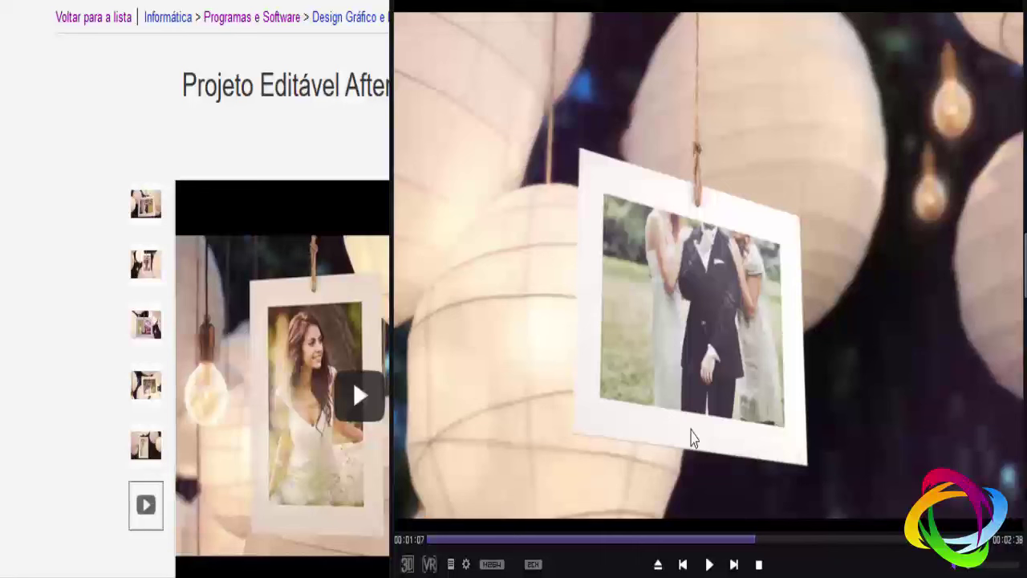
pyautogui.click(708, 564)
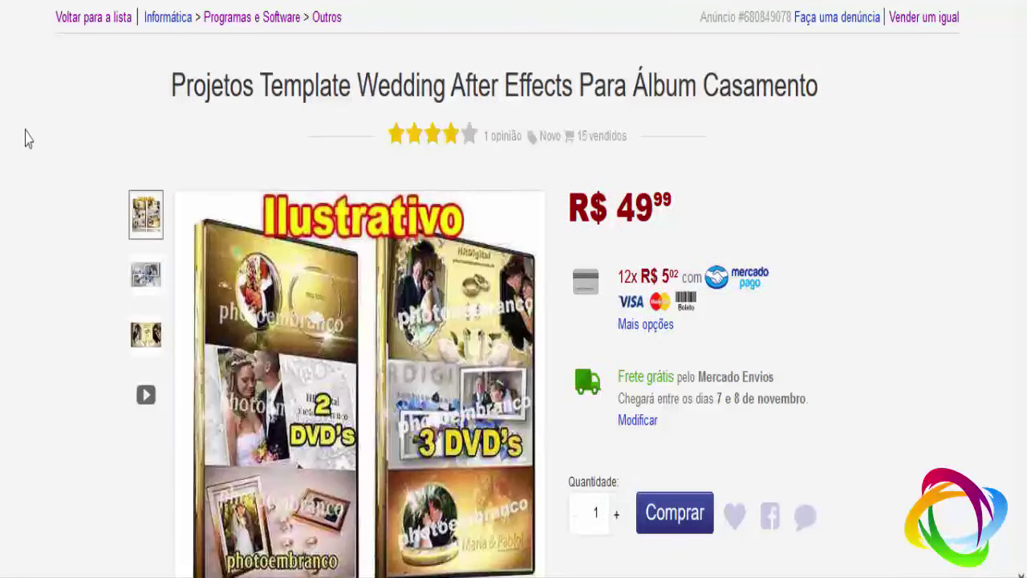
# Scroll the Mercado Livre listing page briefly down, then back up toward the top
pyautogui.scroll(-10, 513, 289)
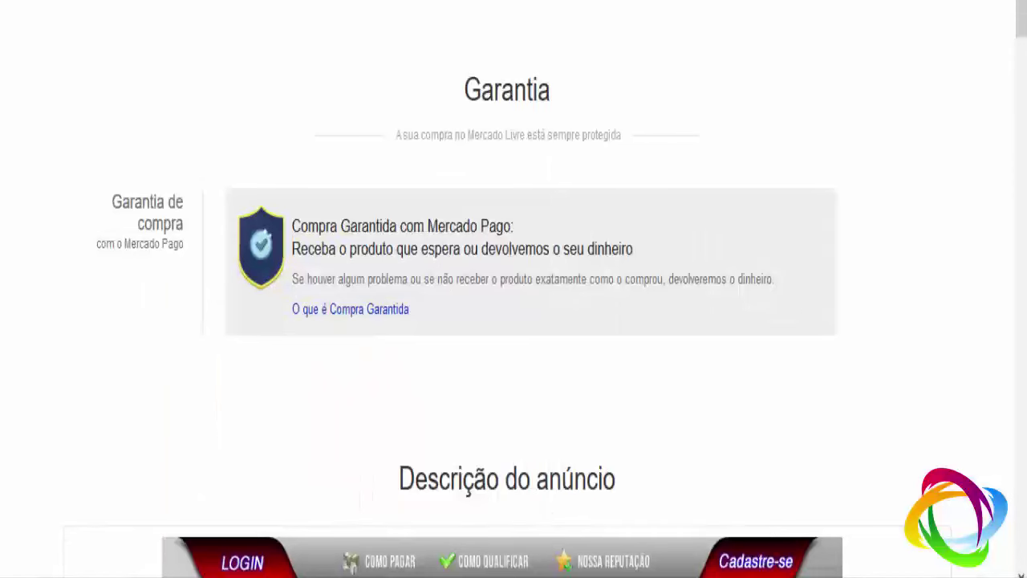
pyautogui.scroll(2, 56, 229)
pyautogui.scroll(3, 53, 265)
pyautogui.scroll(3, 53, 276)
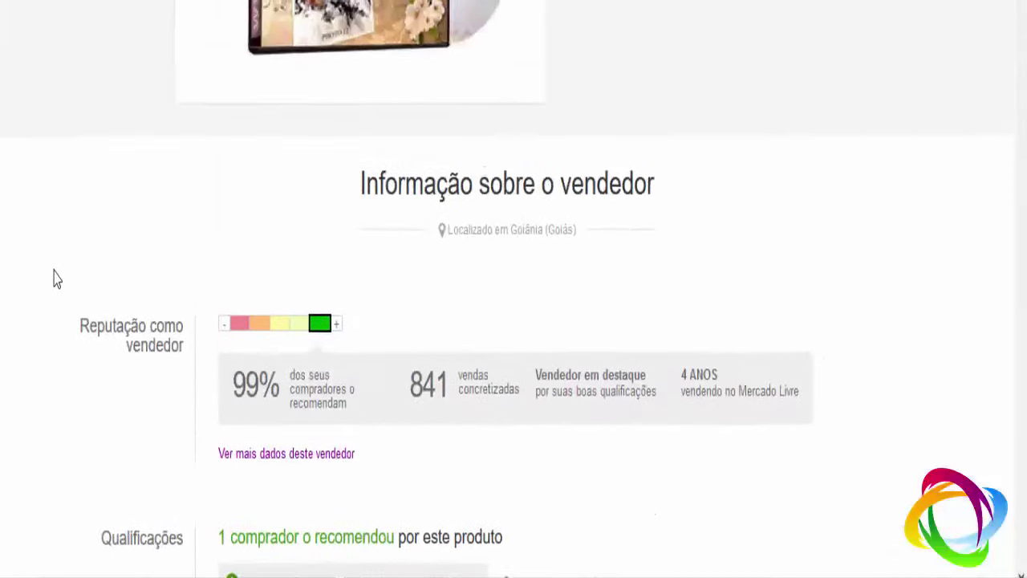
pyautogui.scroll(4, 52, 283)
pyautogui.scroll(3, 47, 279)
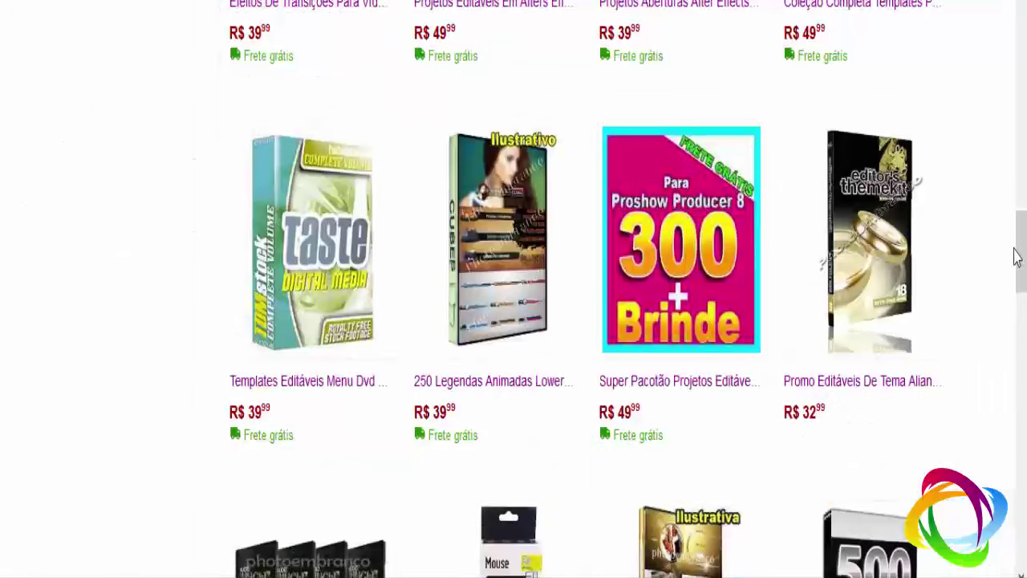
pyautogui.scroll(10, 1015, 255)
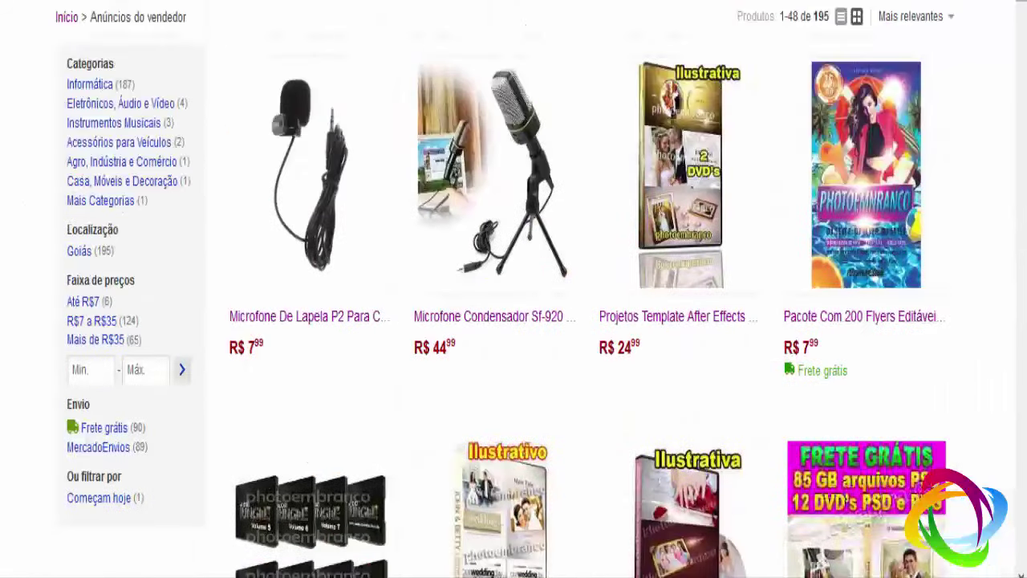